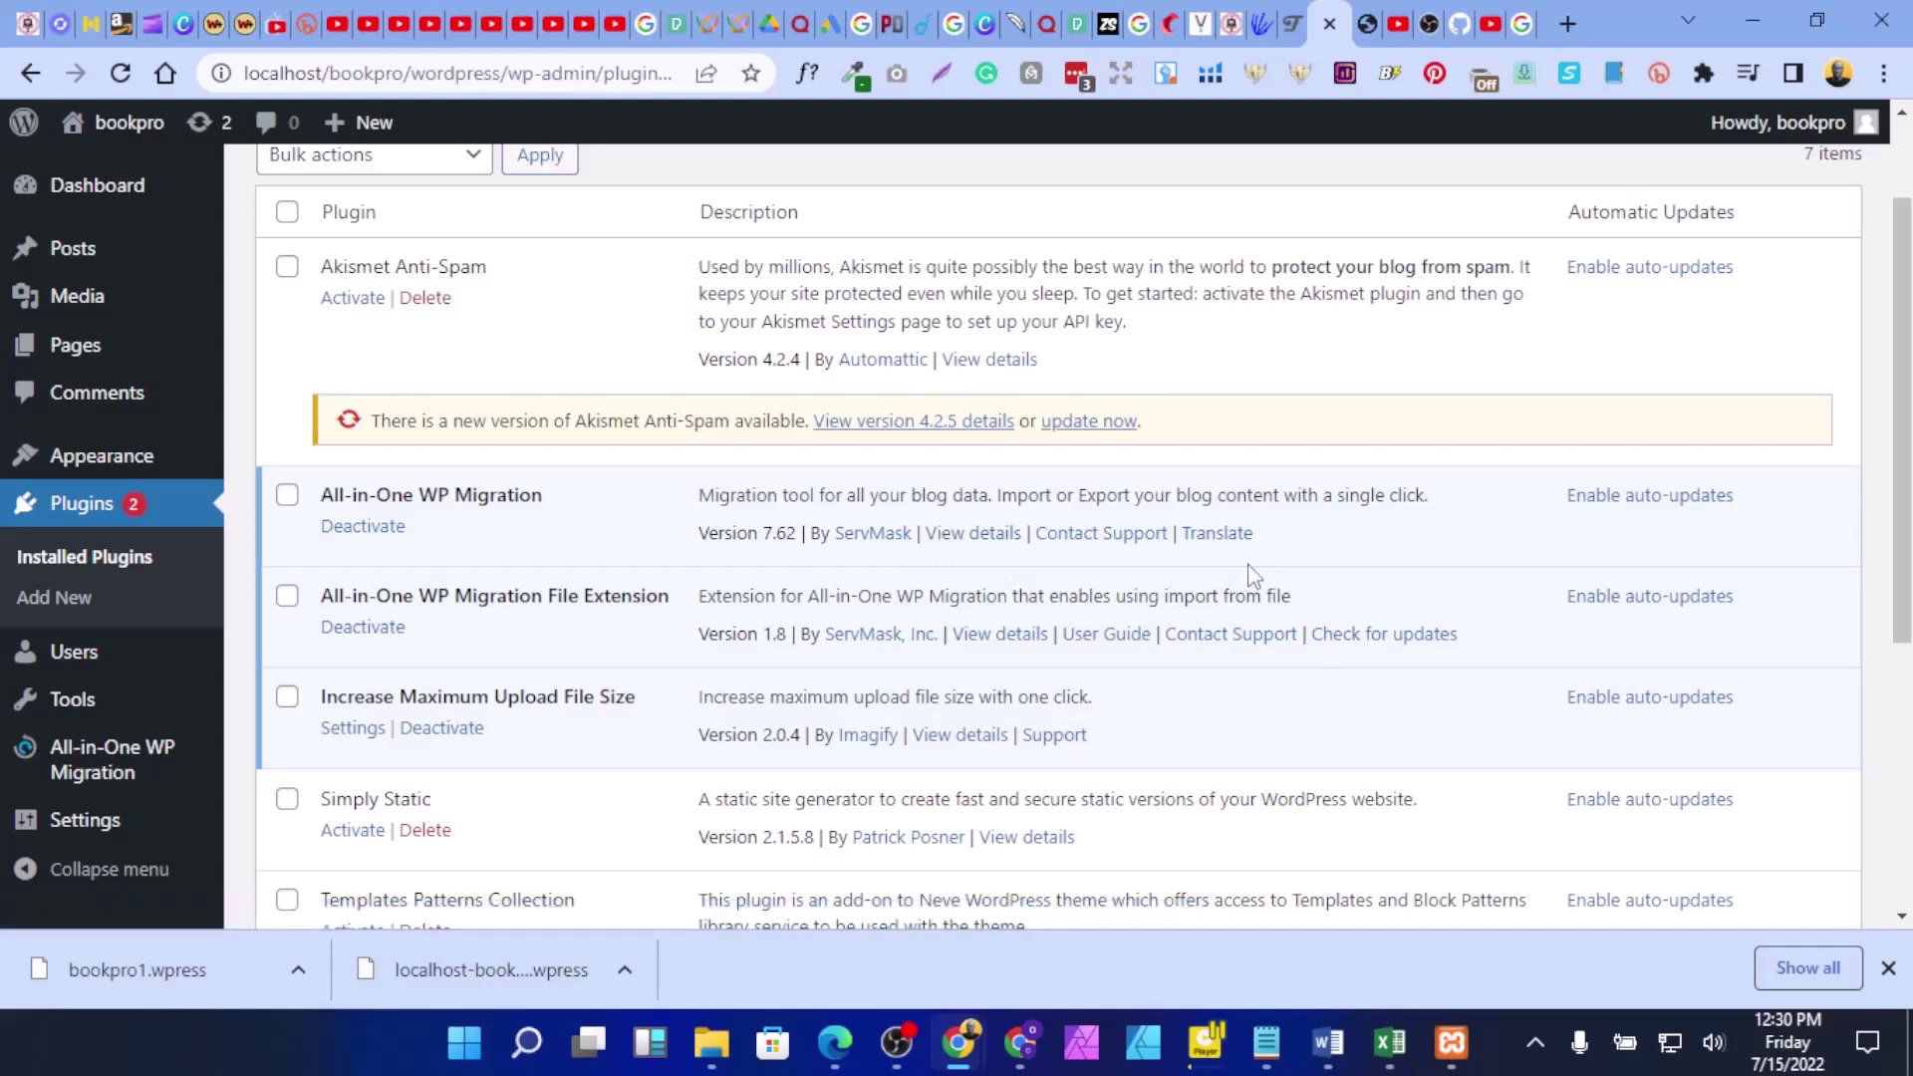
Step: Look over the installed plugins and log out of the WordPress admin account
scroll(1326, 462, "down", 5)
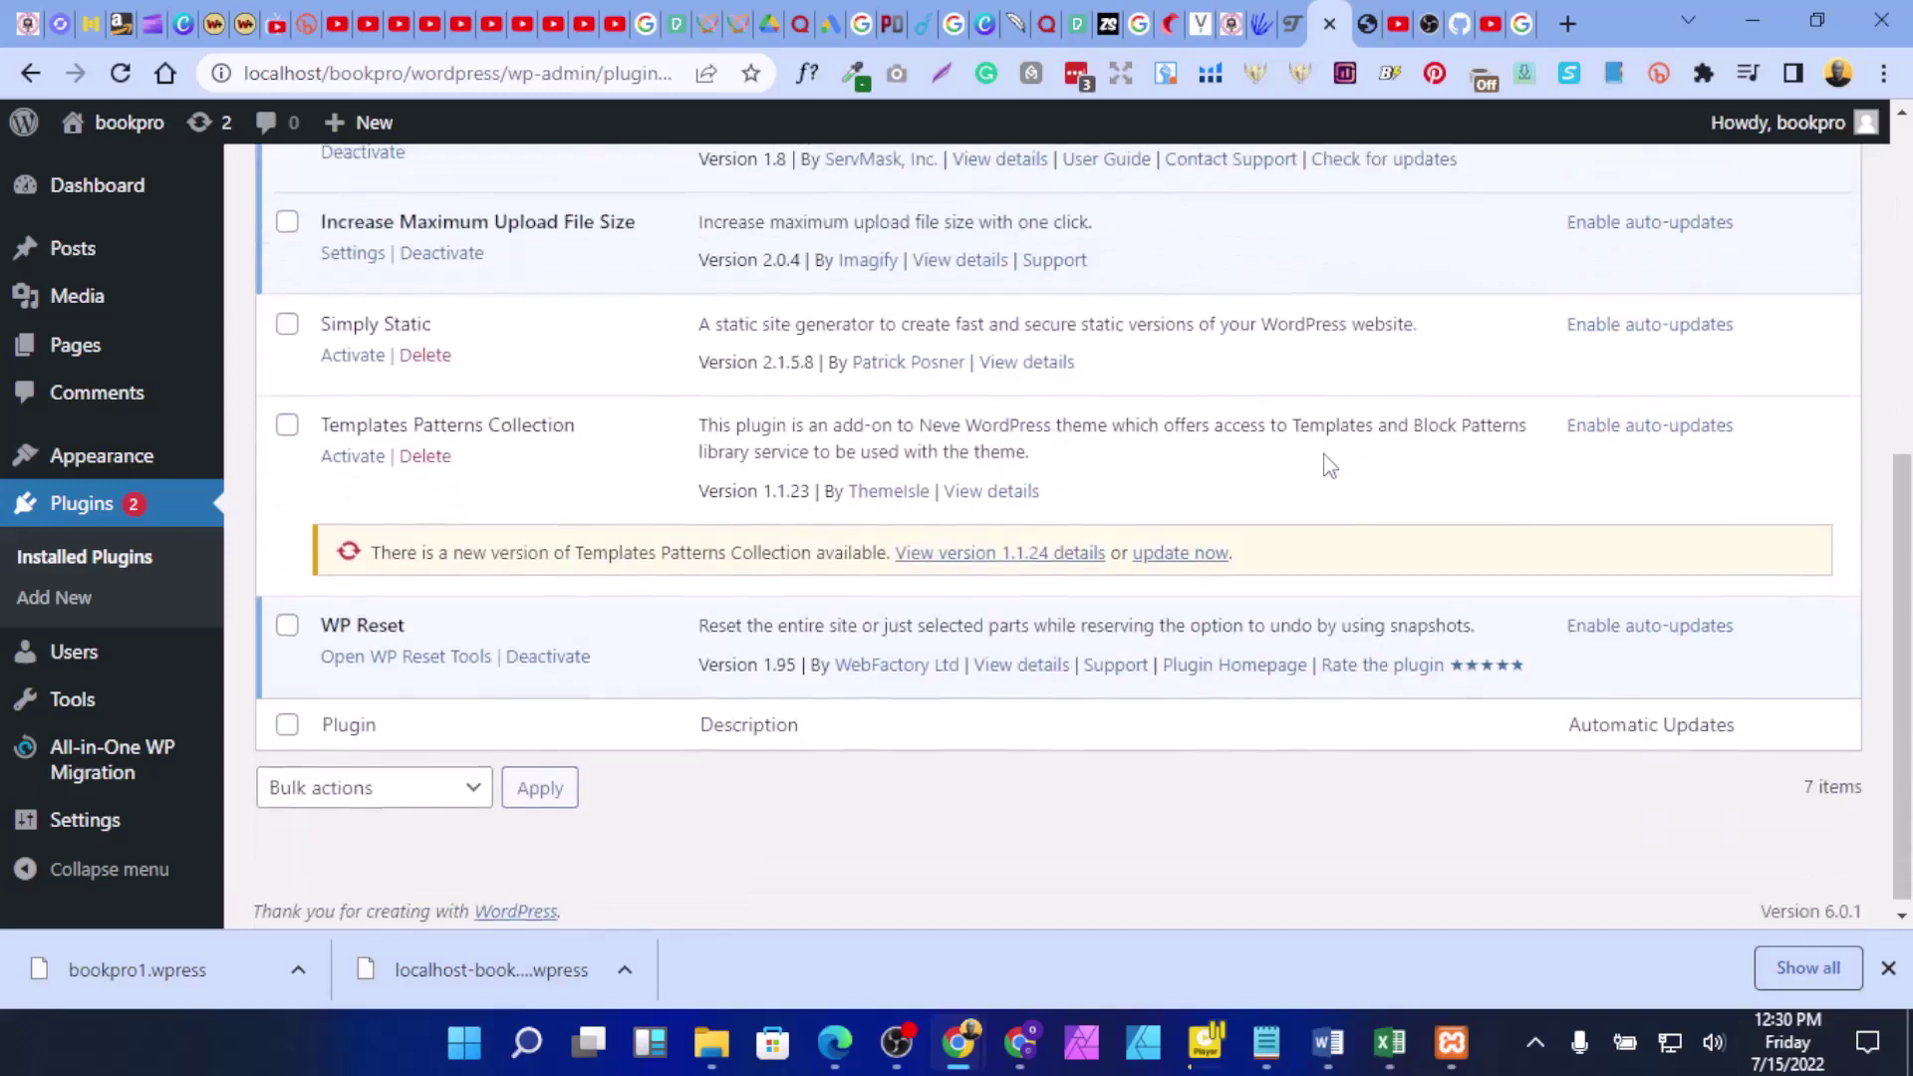
scroll(1325, 461, "up", 6)
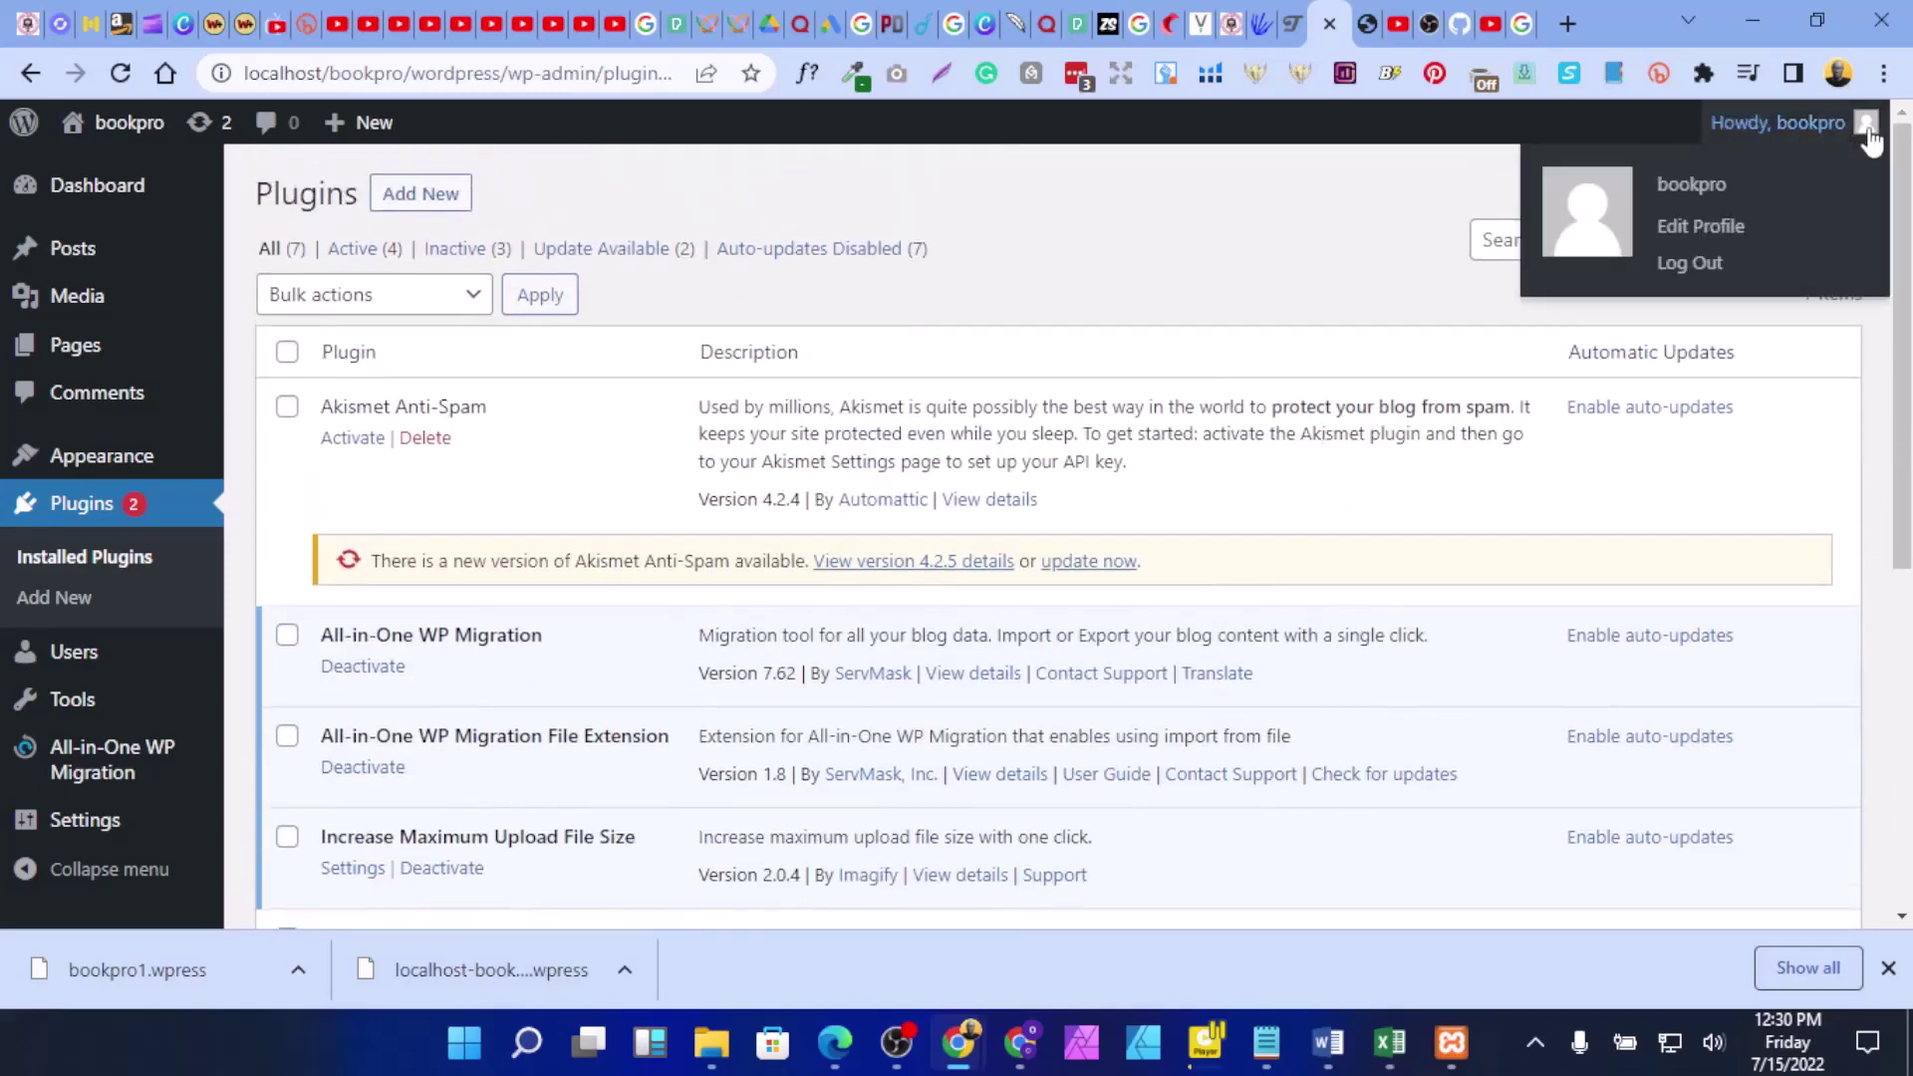
left_click(1862, 122)
left_click(1683, 267)
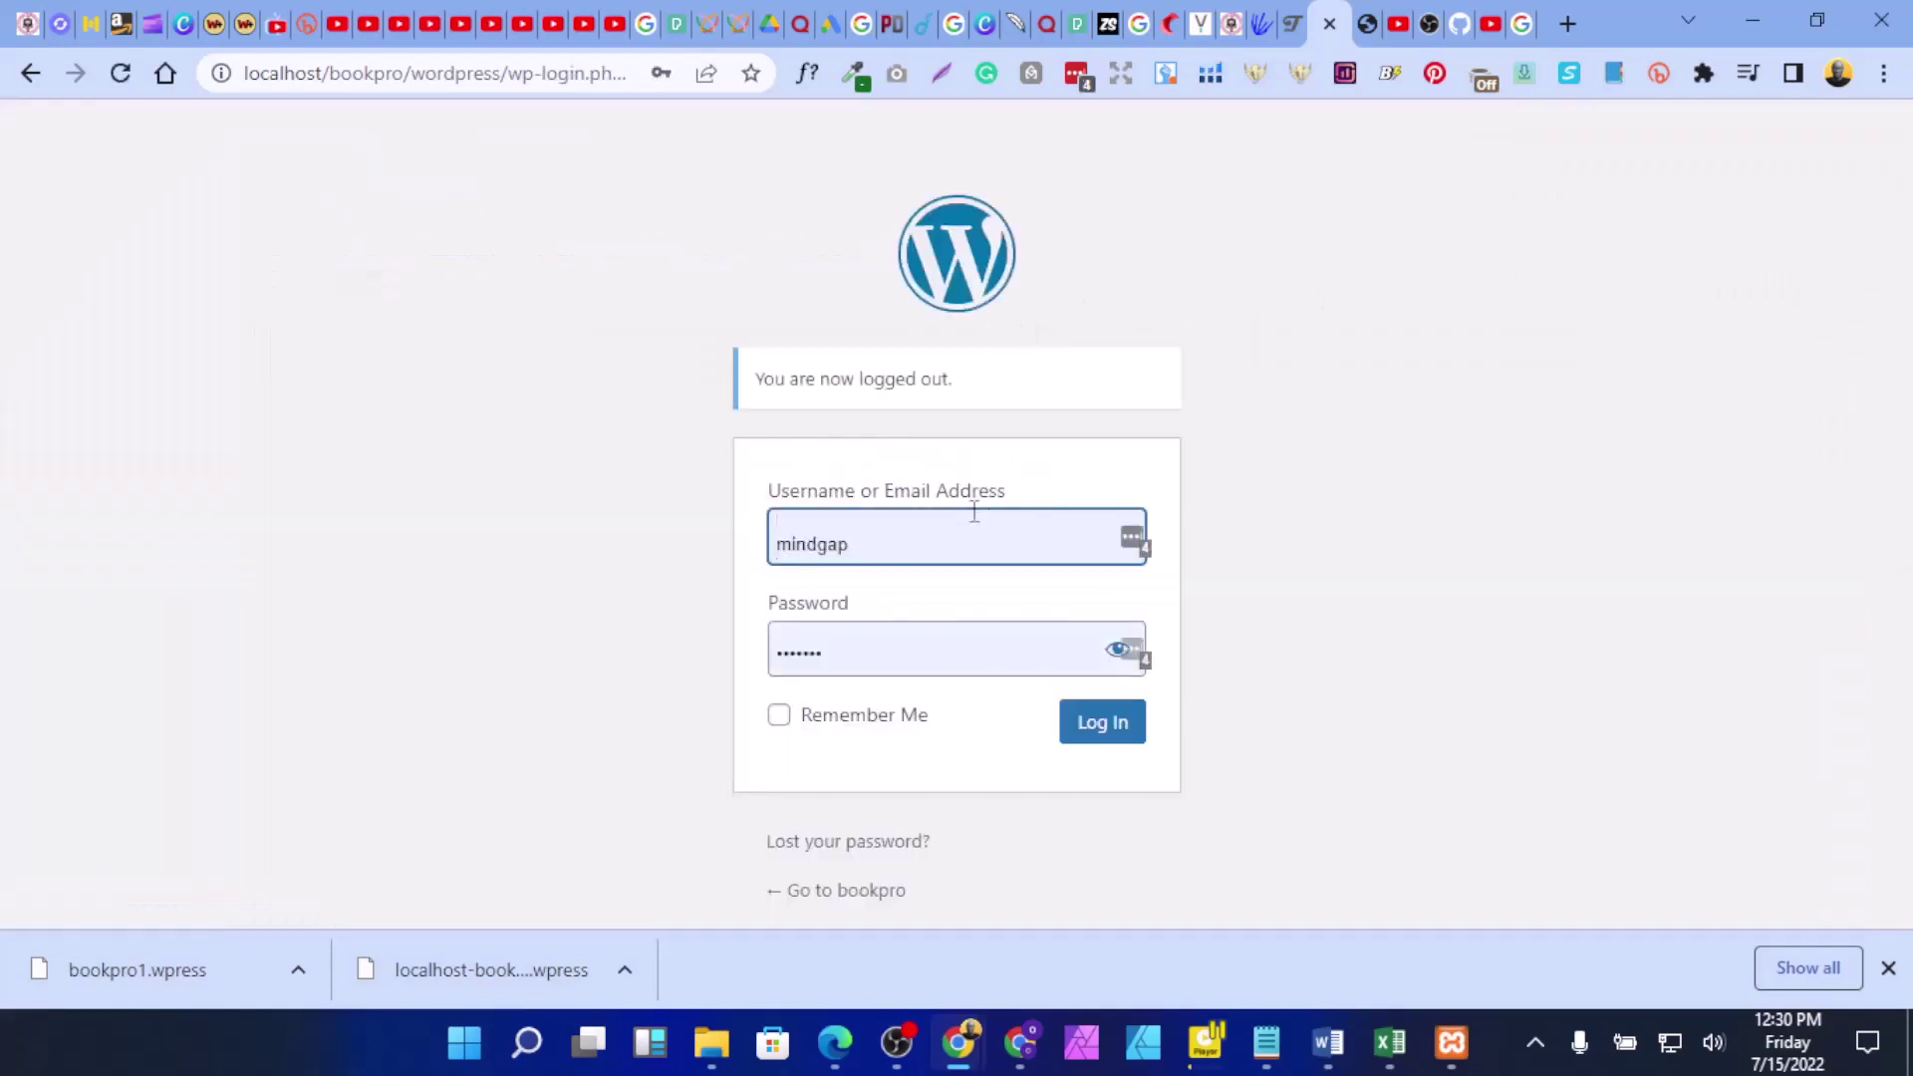
Step: Log in to WordPress with the username bookpro and the account password
left_click(980, 527)
key("BackSpace")
key("BackSpace")
key("BackSpace")
key("BackSpace")
key("BackSpace")
key("BackSpace")
key("BackSpace")
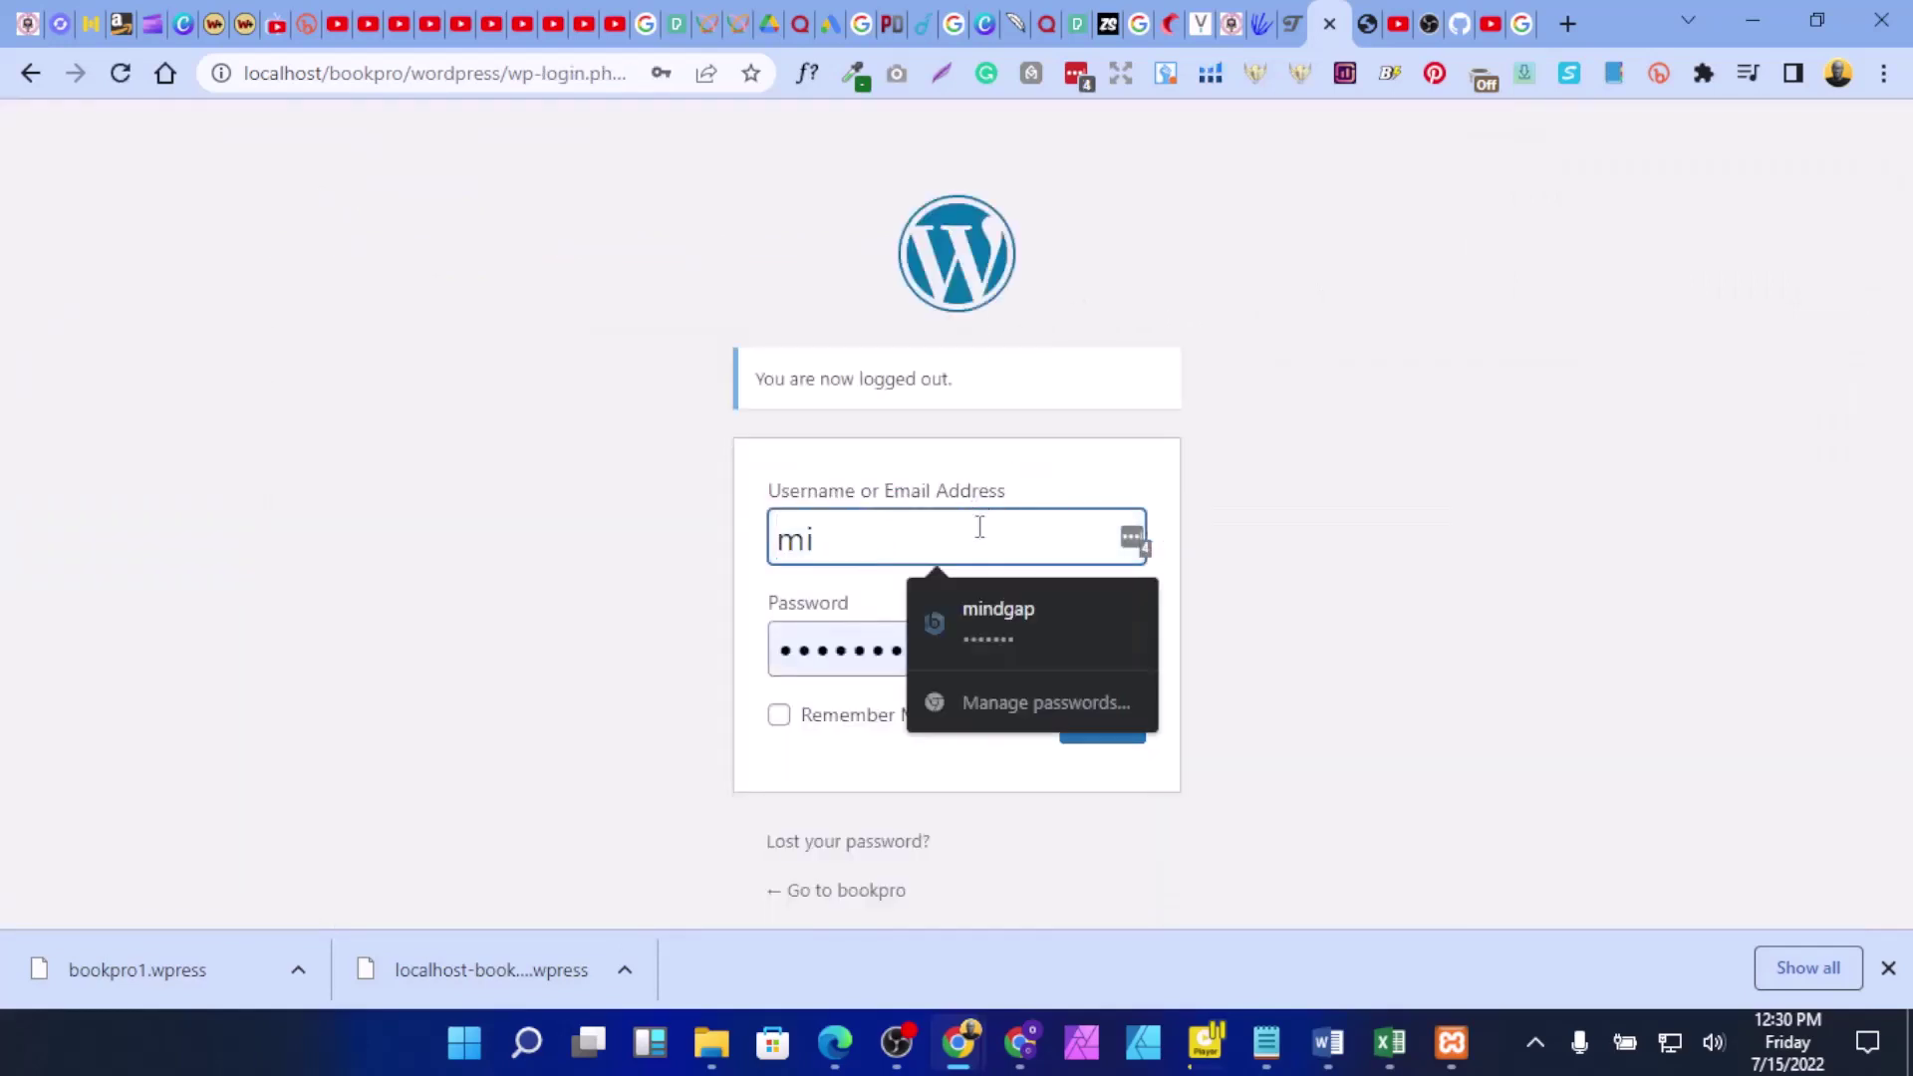
type("book")
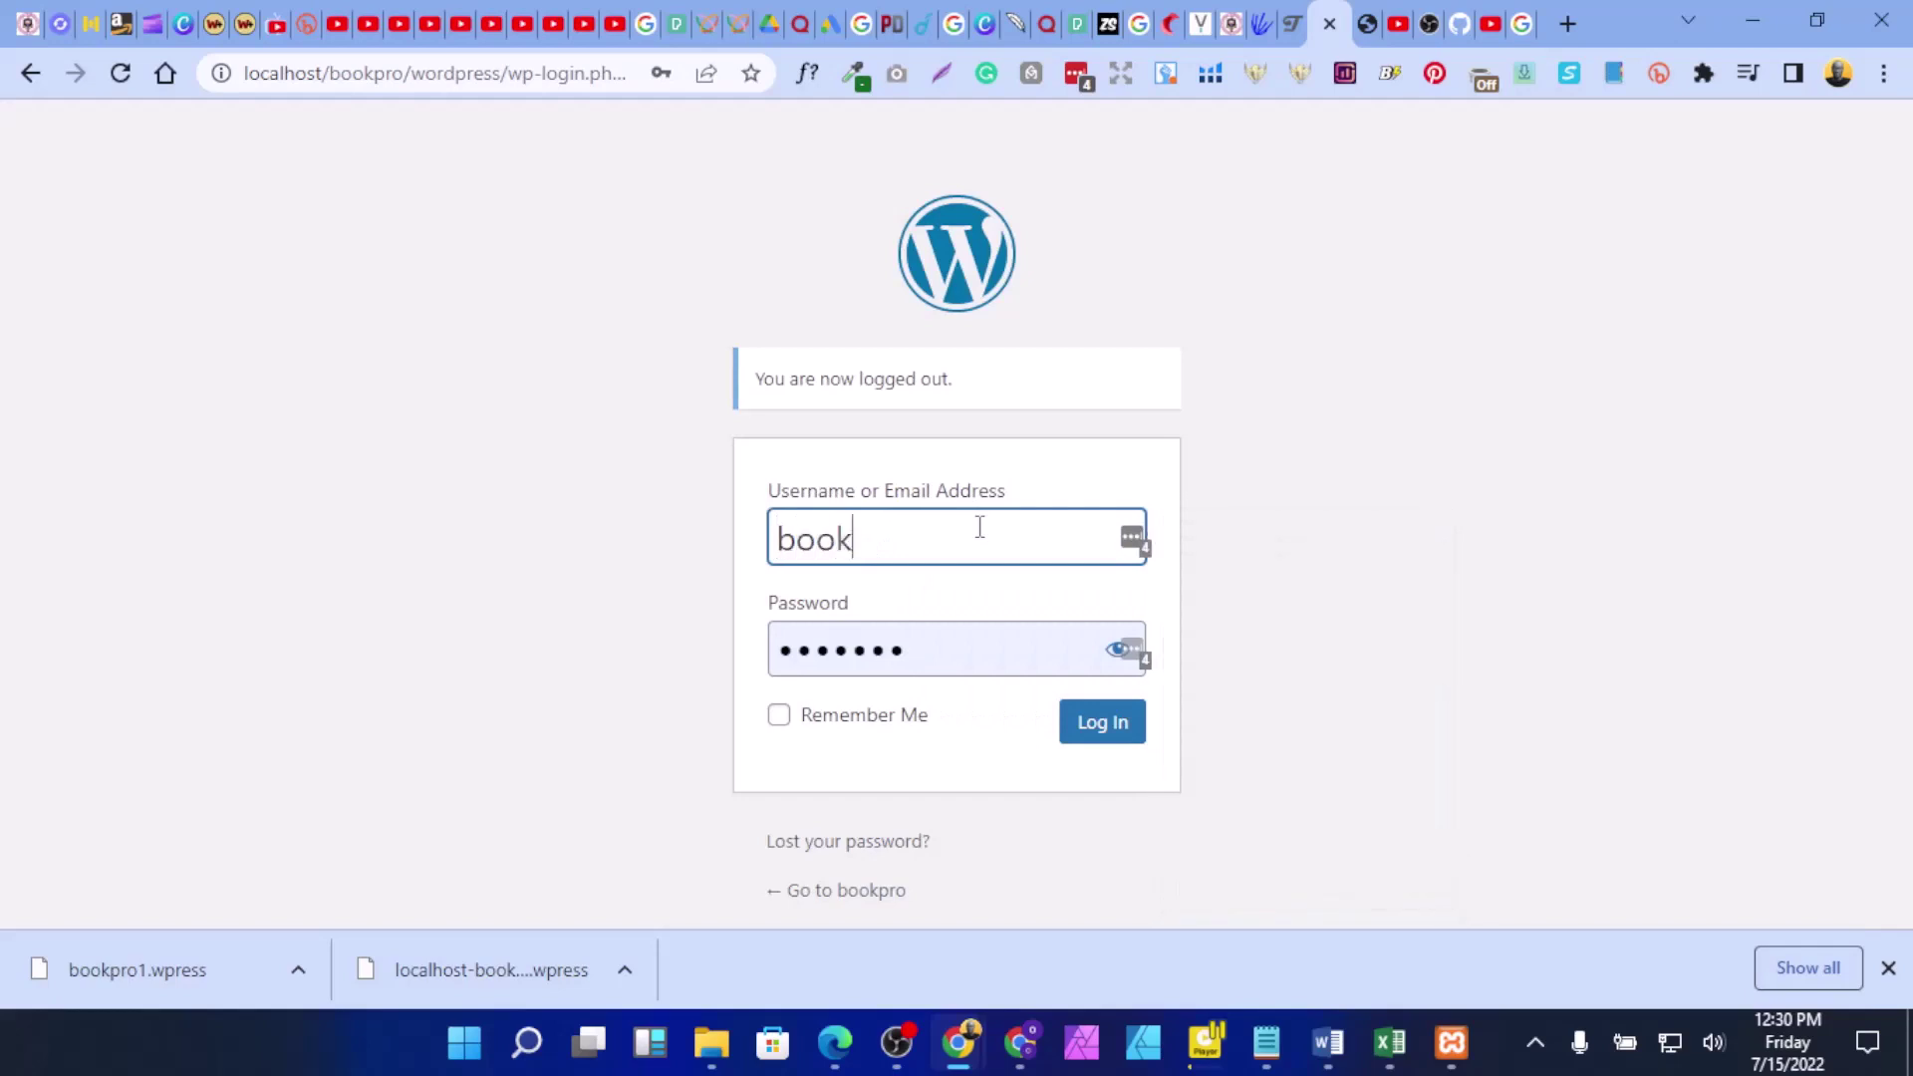
type("pro")
left_click_drag(987, 638, 752, 653)
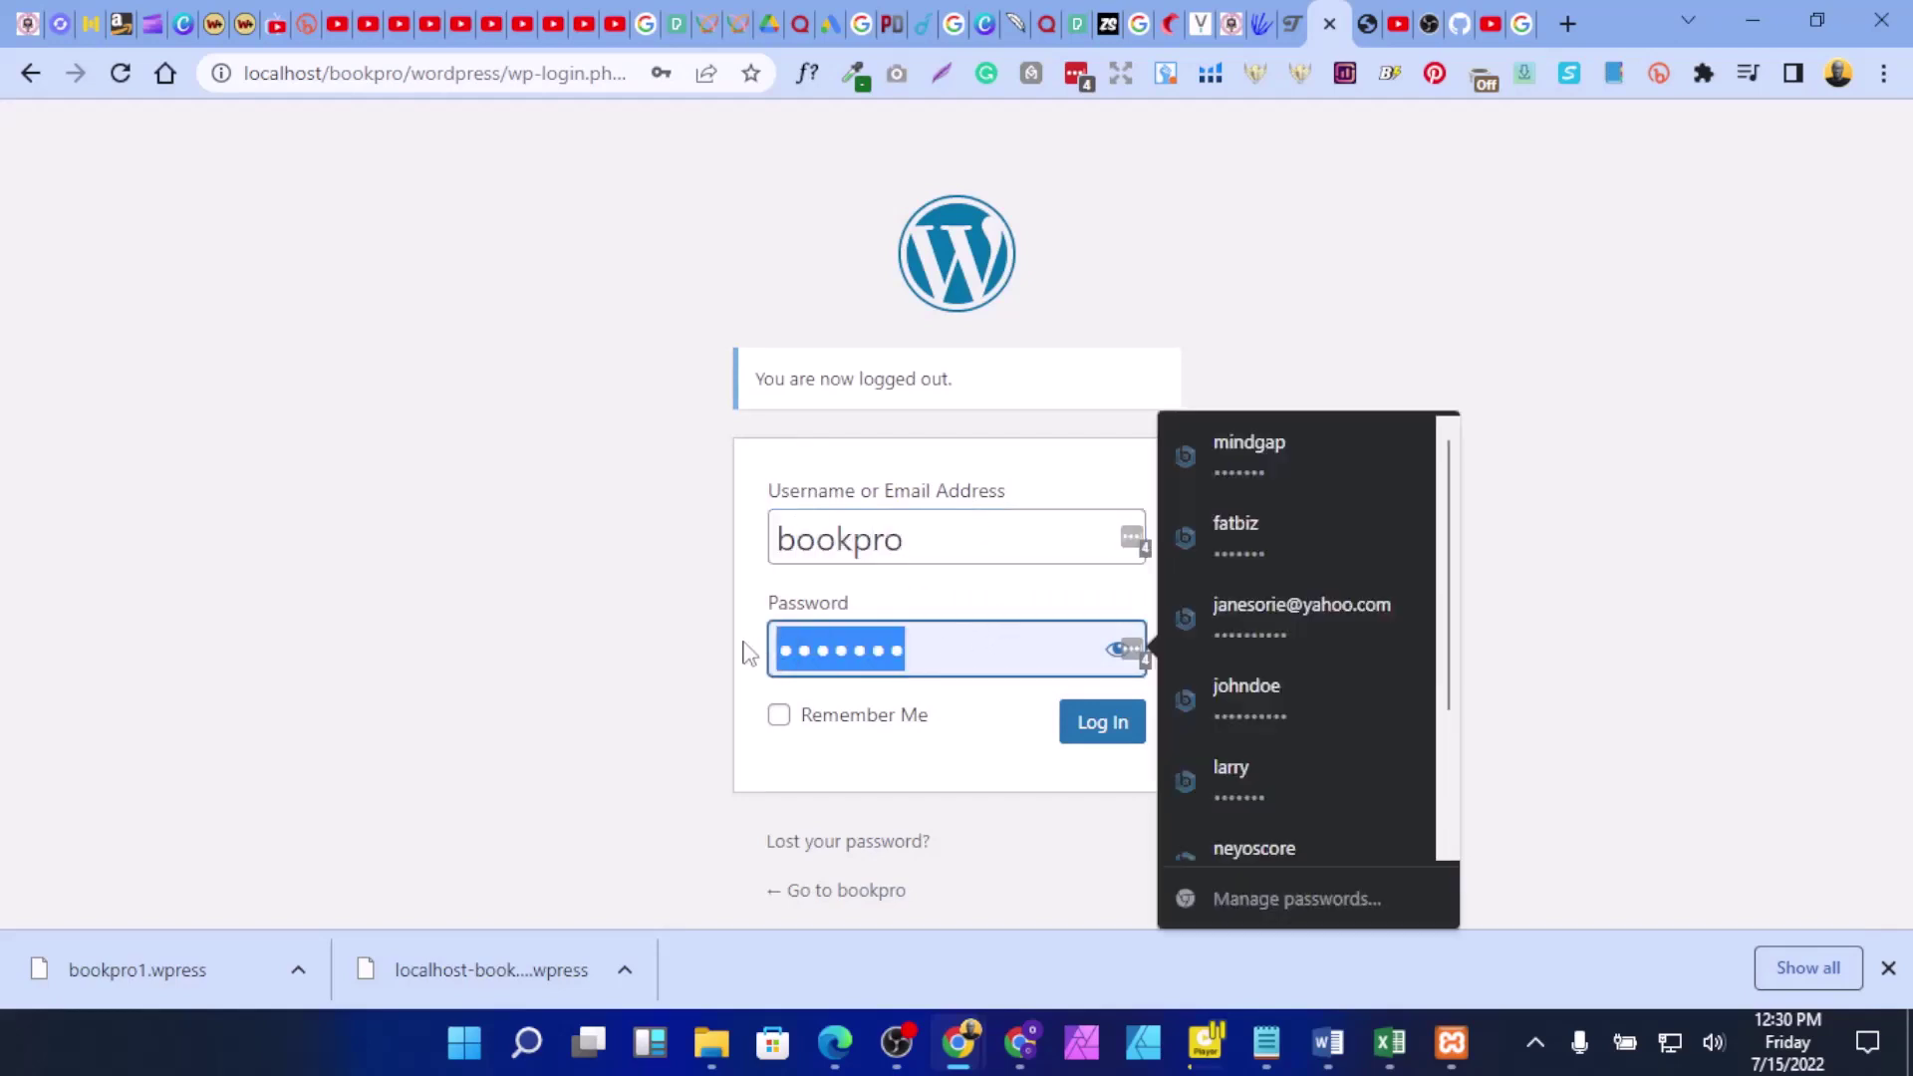
type("••••••")
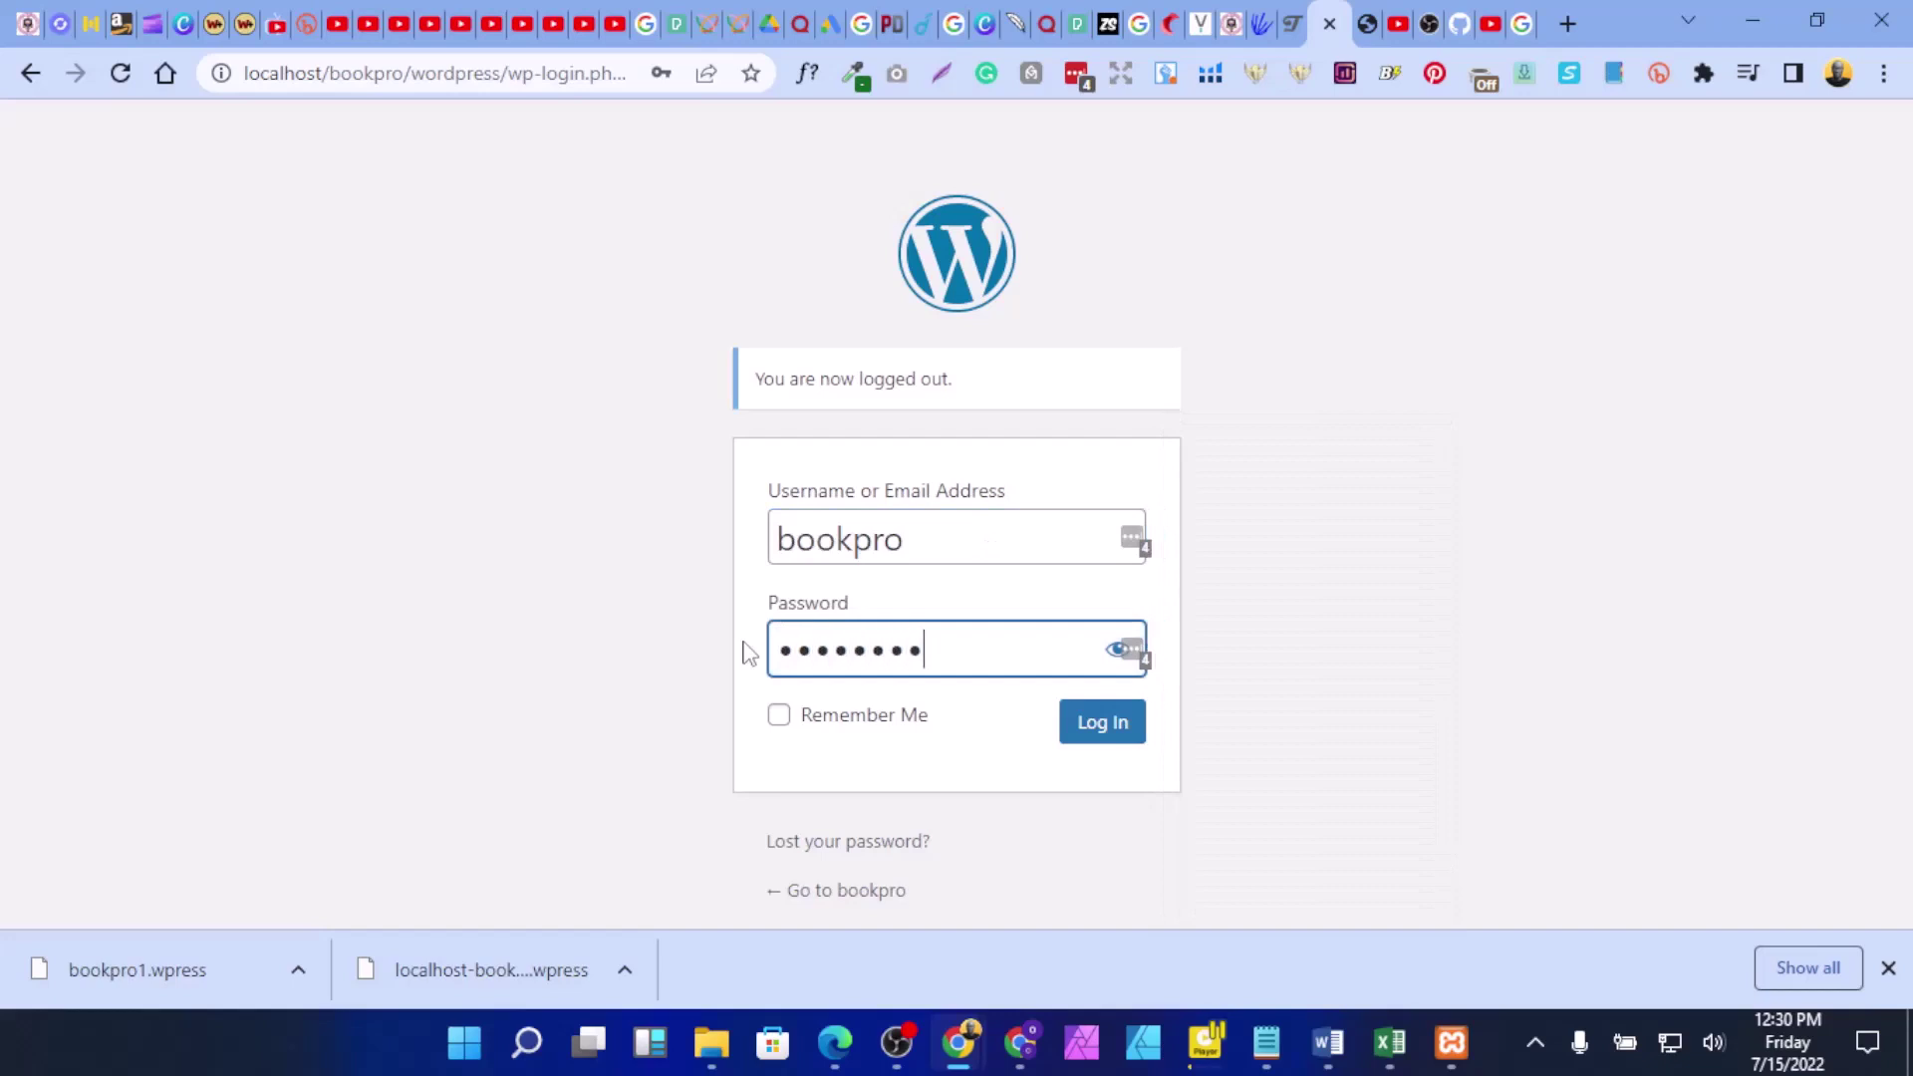
left_click(1102, 736)
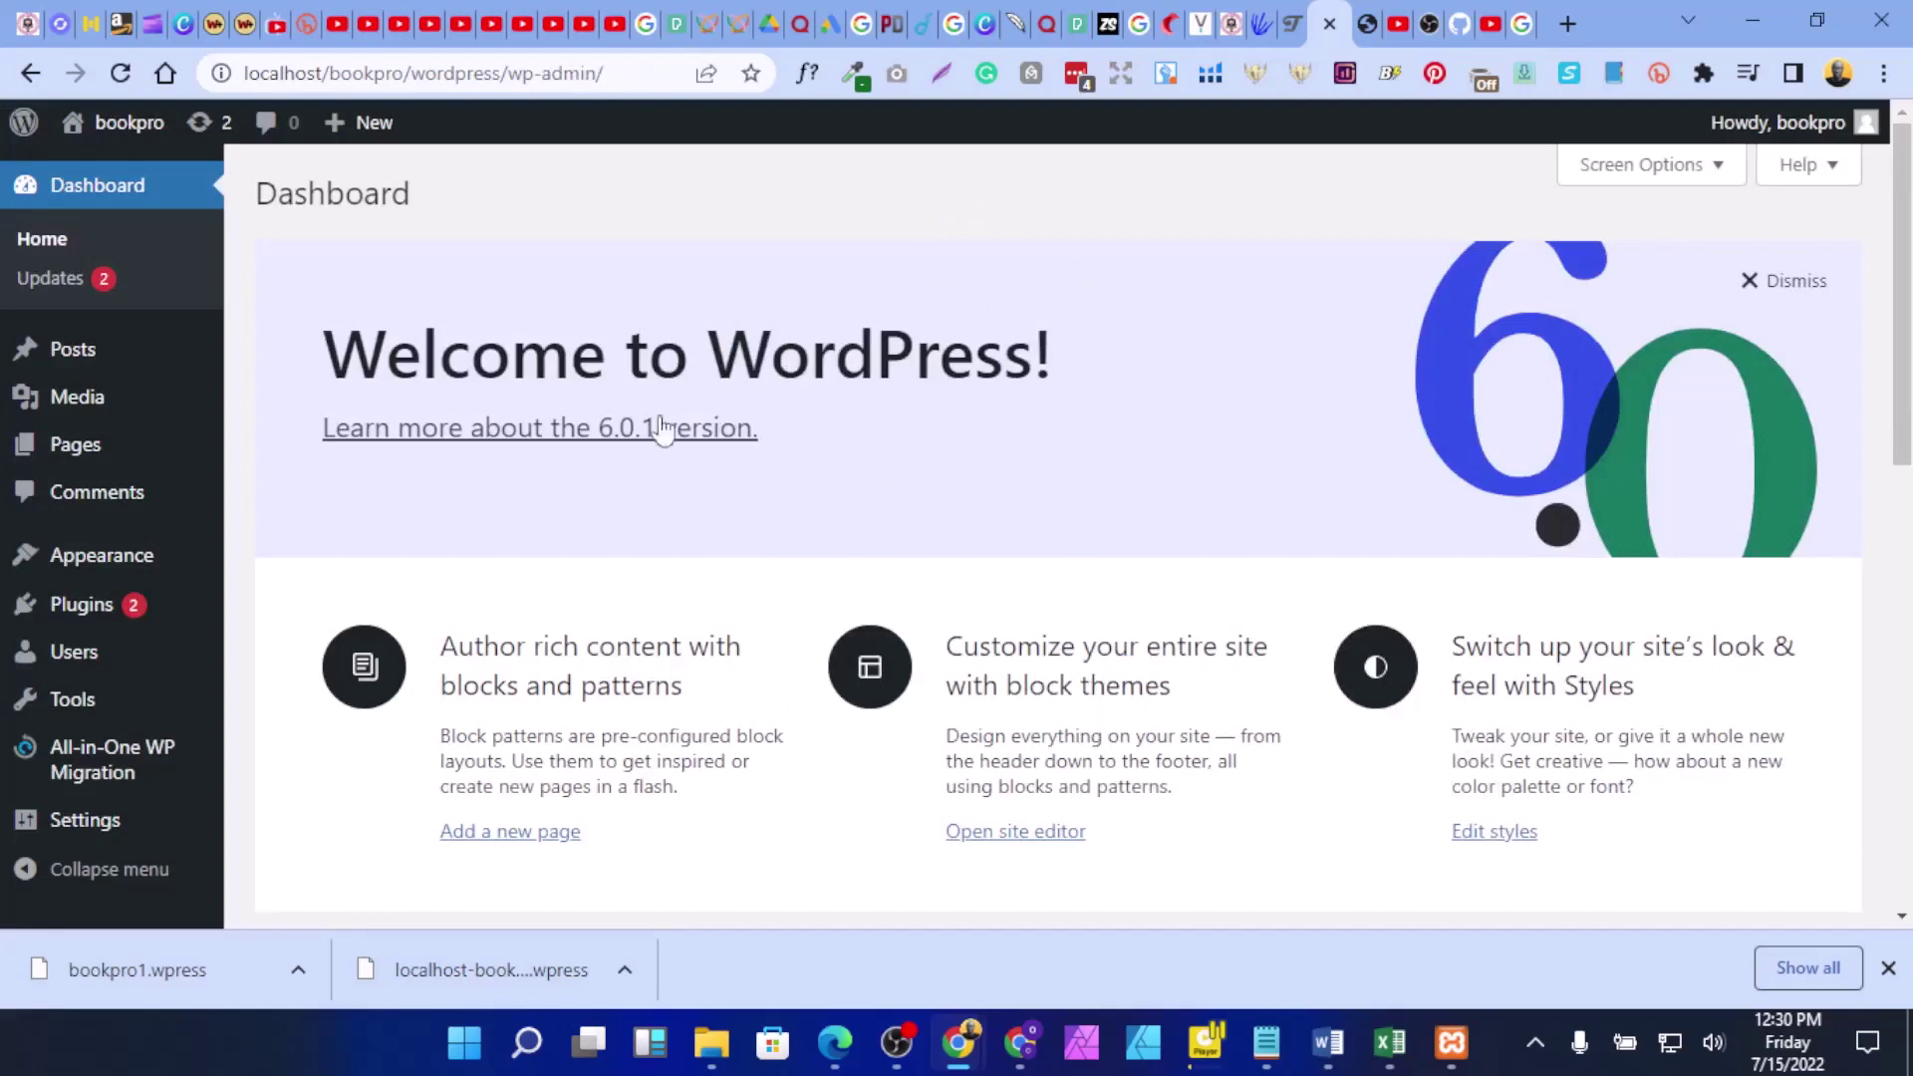
Step: Search the plugin directory for "reset" on the page for adding new plugins
mouse_move(112, 610)
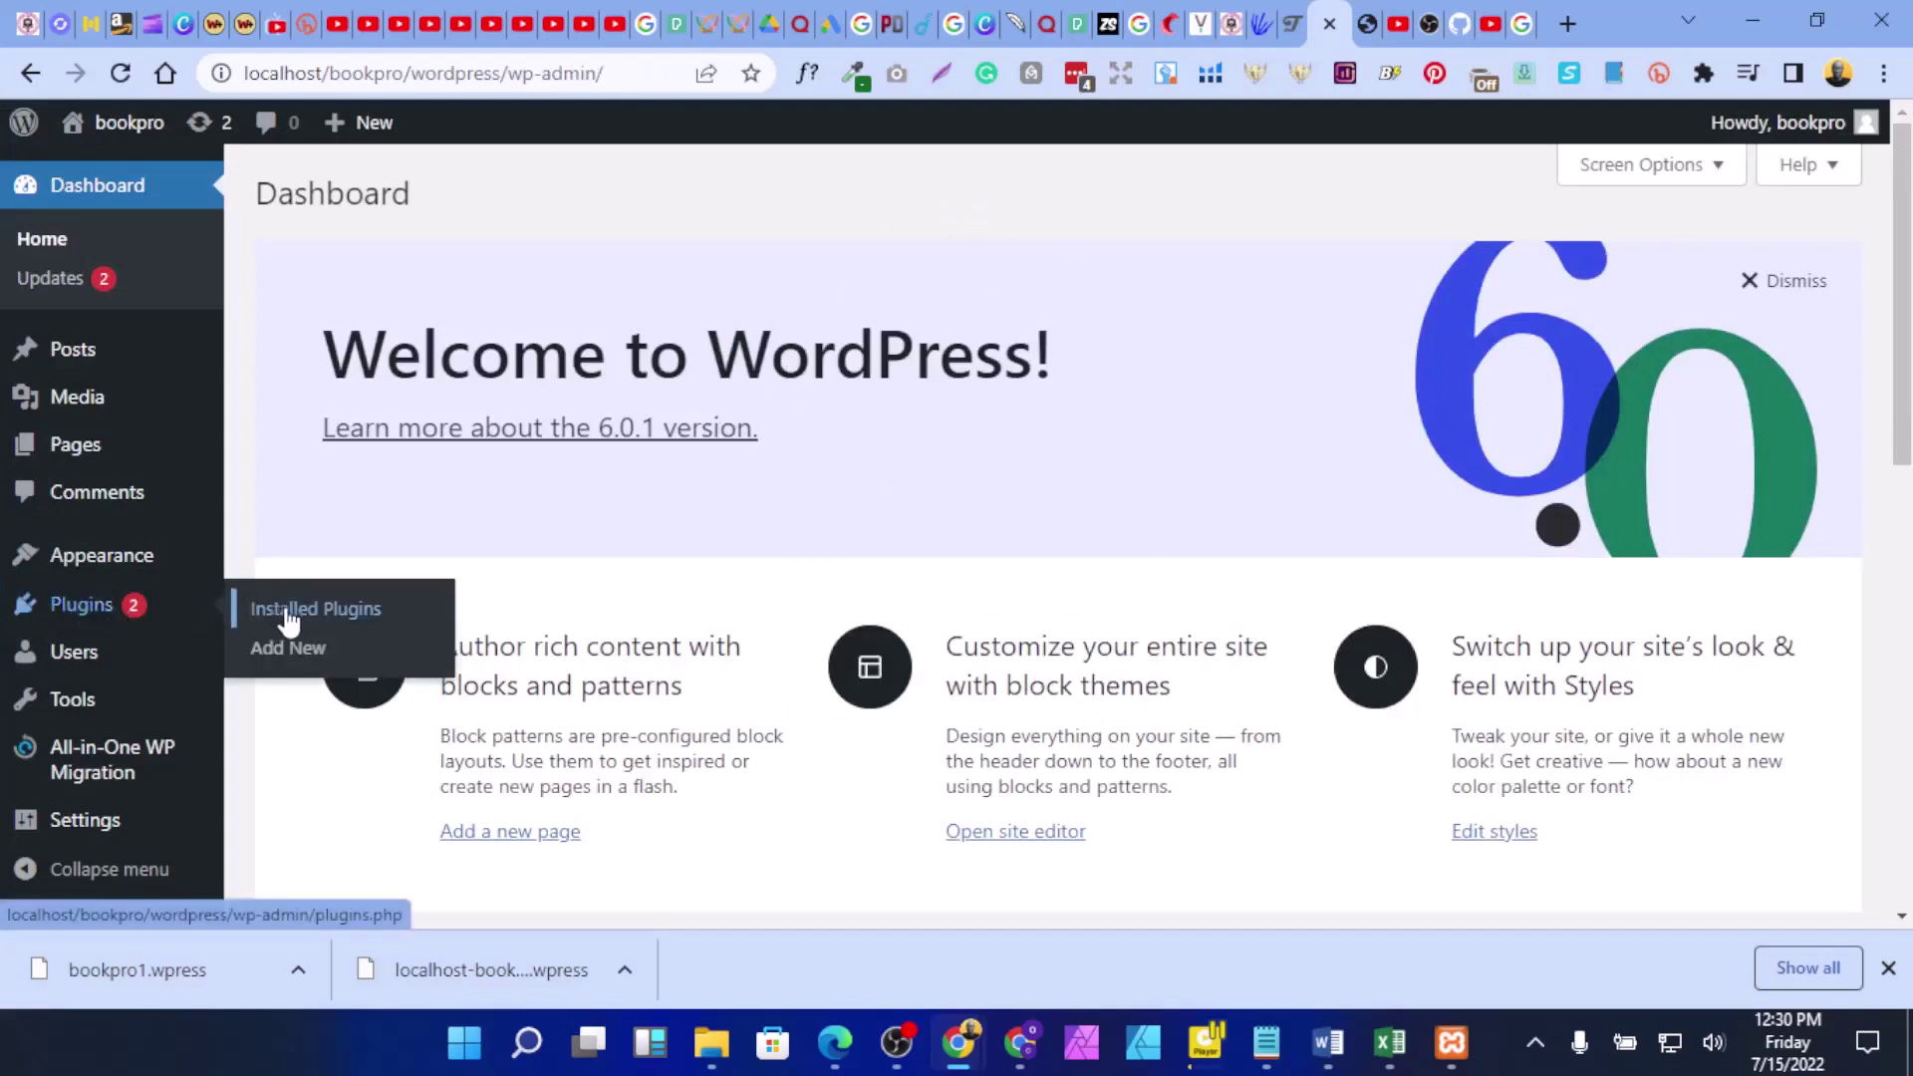
left_click(282, 649)
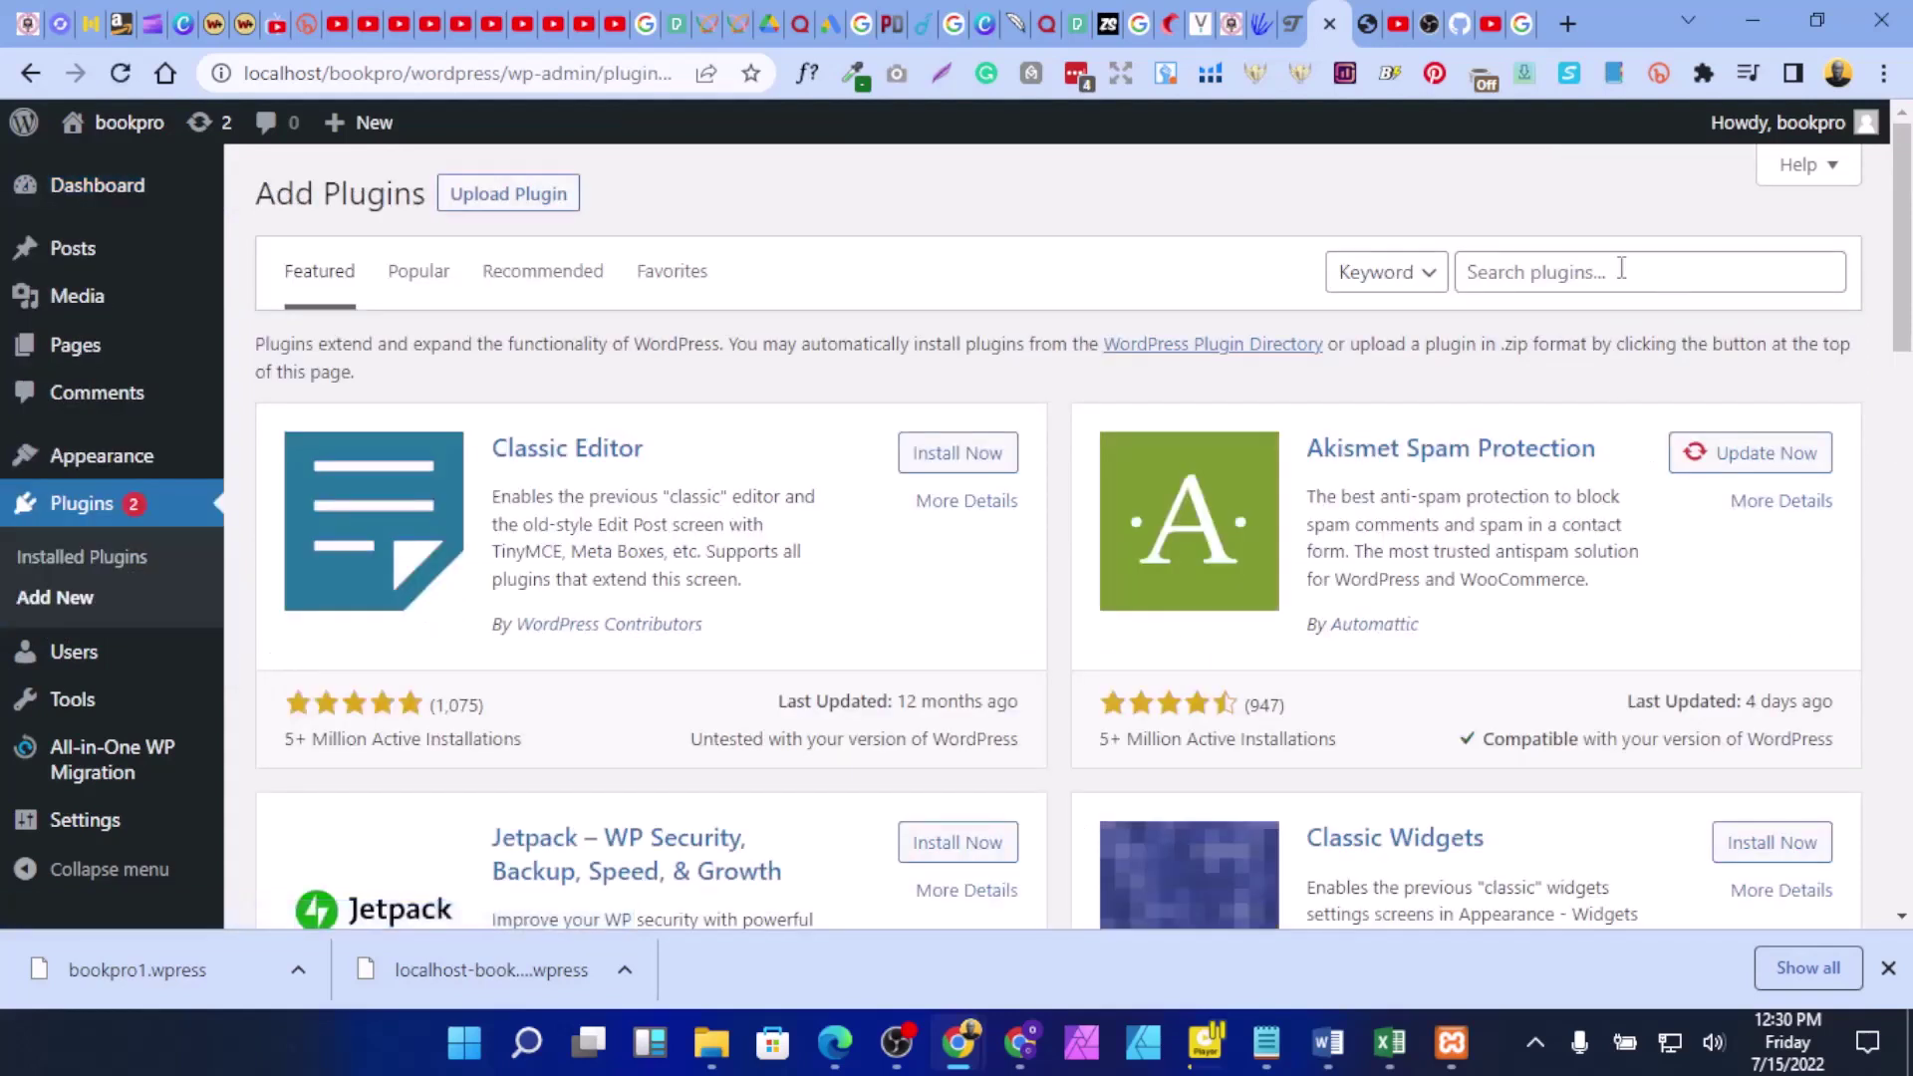
left_click(1625, 277)
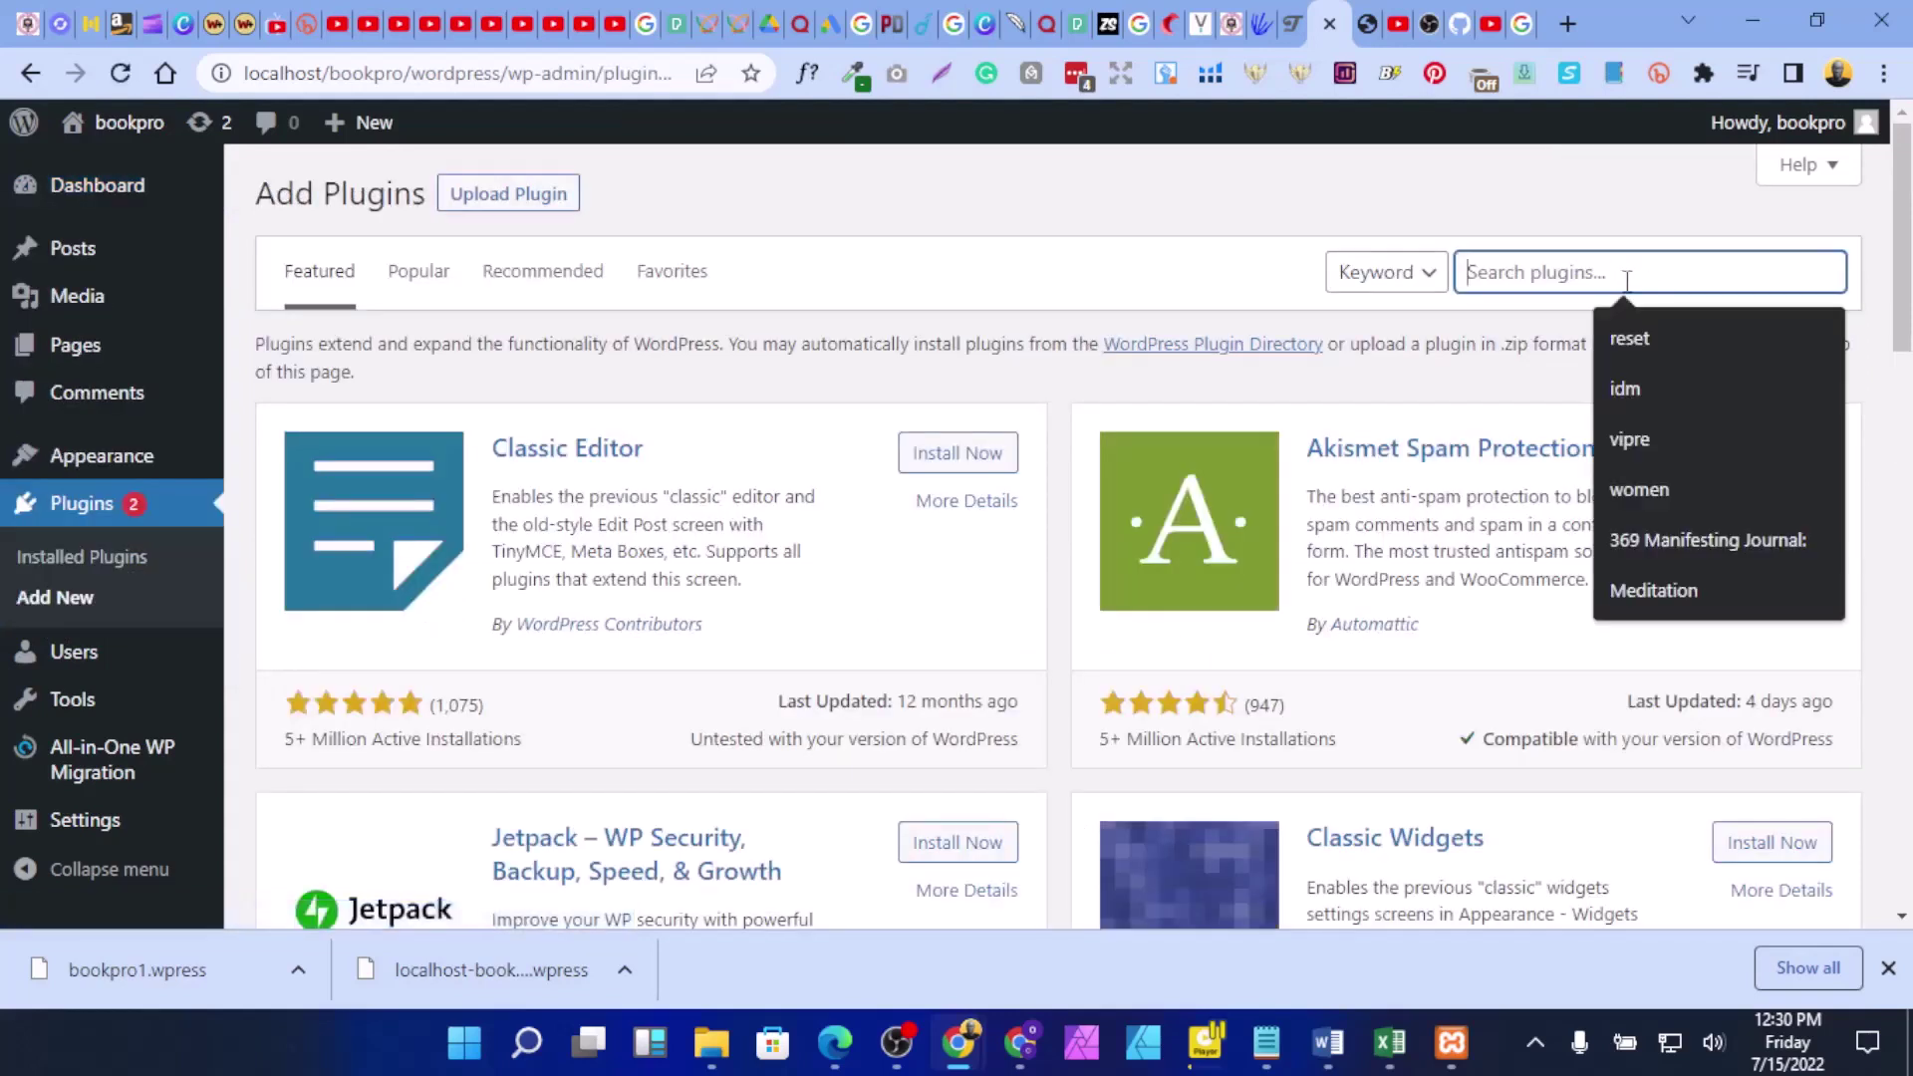
left_click(1644, 341)
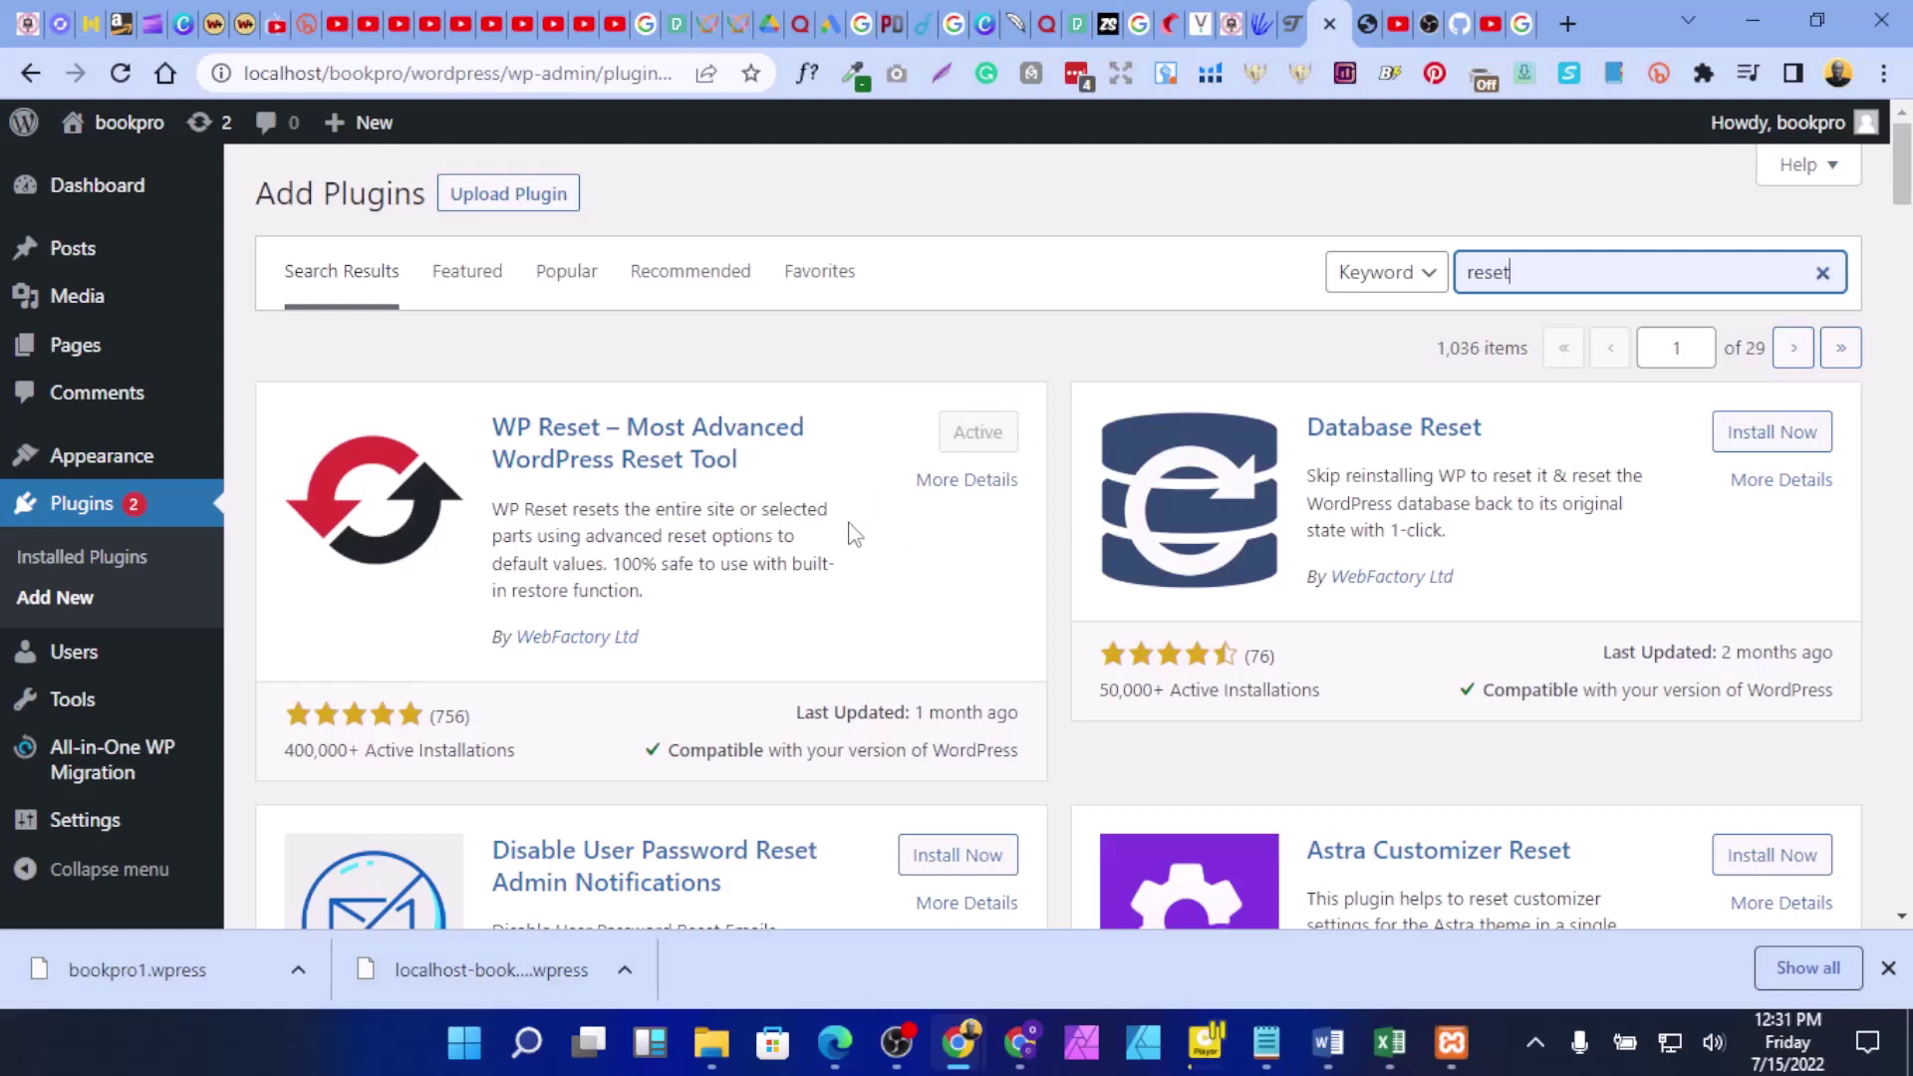
Step: Search the plugin directory for "wp" and look over the All-in-One WP Migration entry in the results
left_click_drag(1563, 270, 1440, 283)
key("BackSpace")
type("wp")
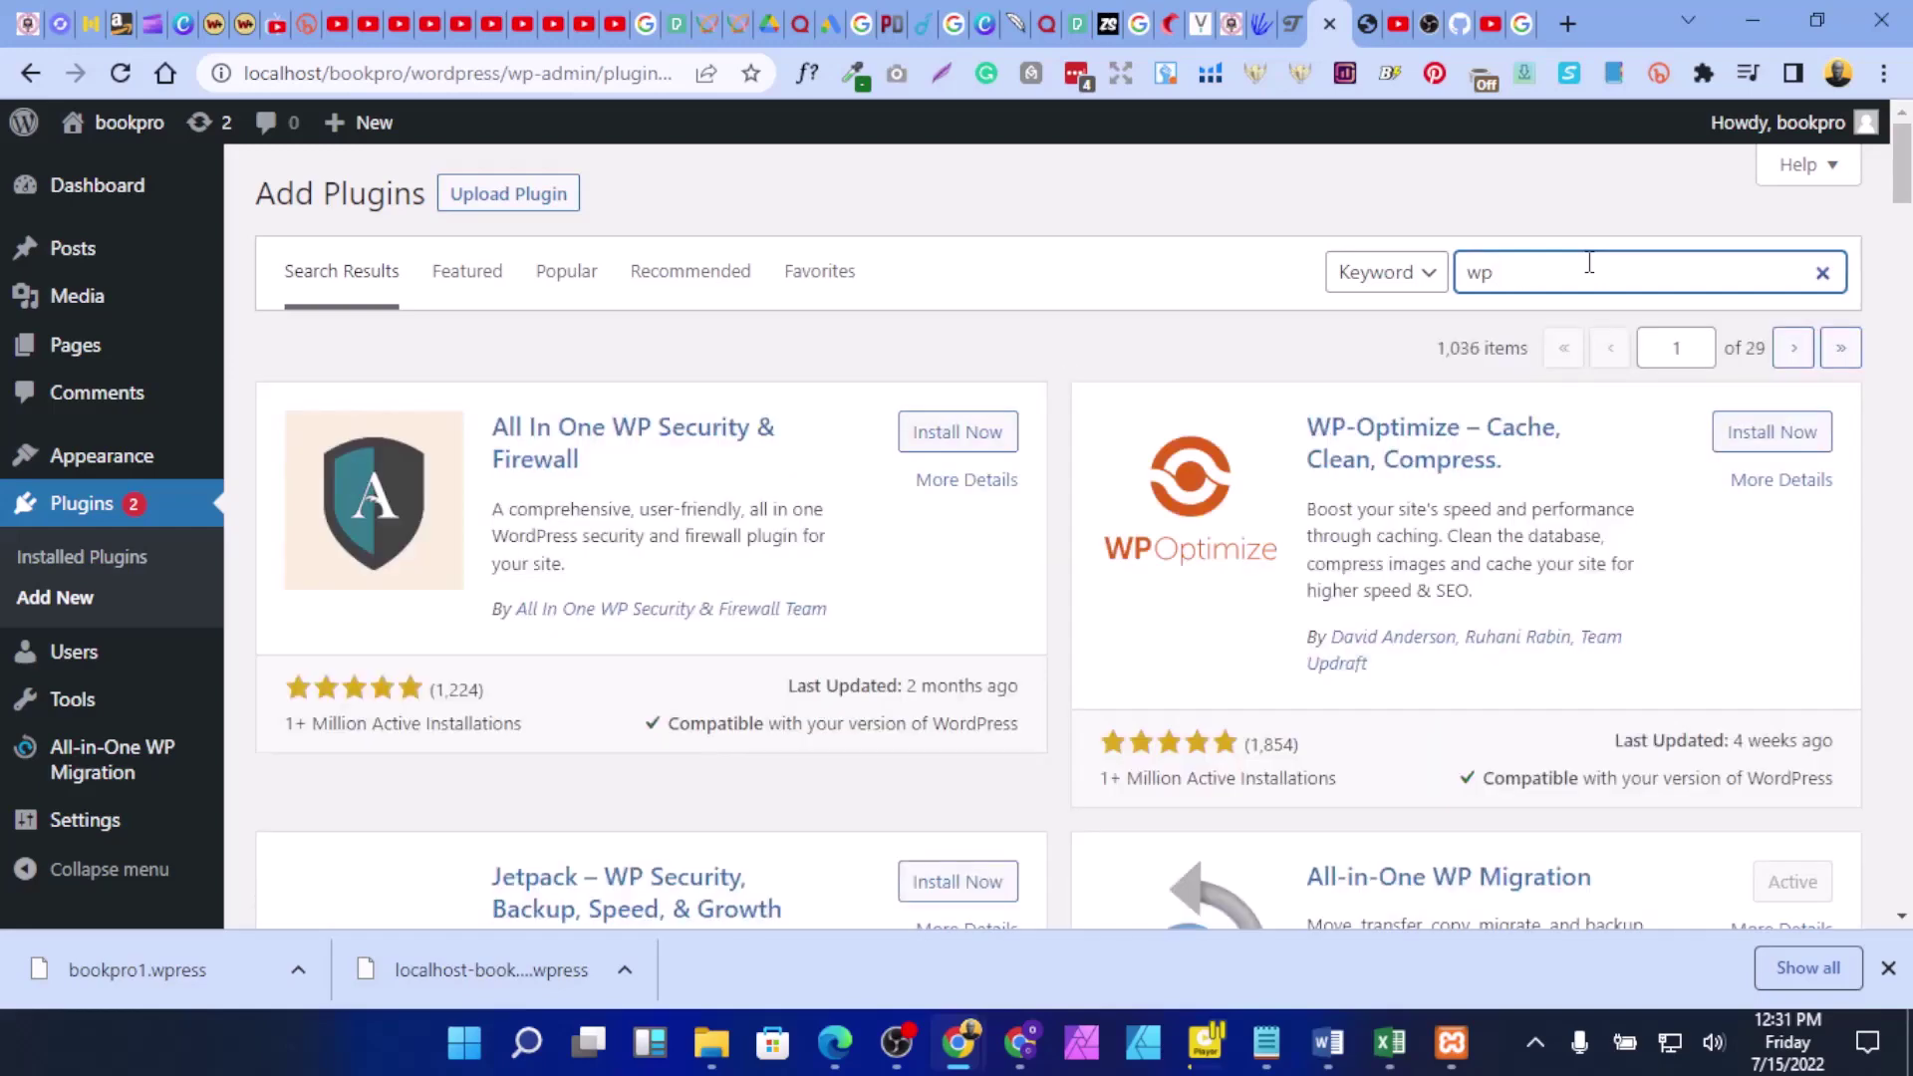
scroll(1638, 458, "down", 3)
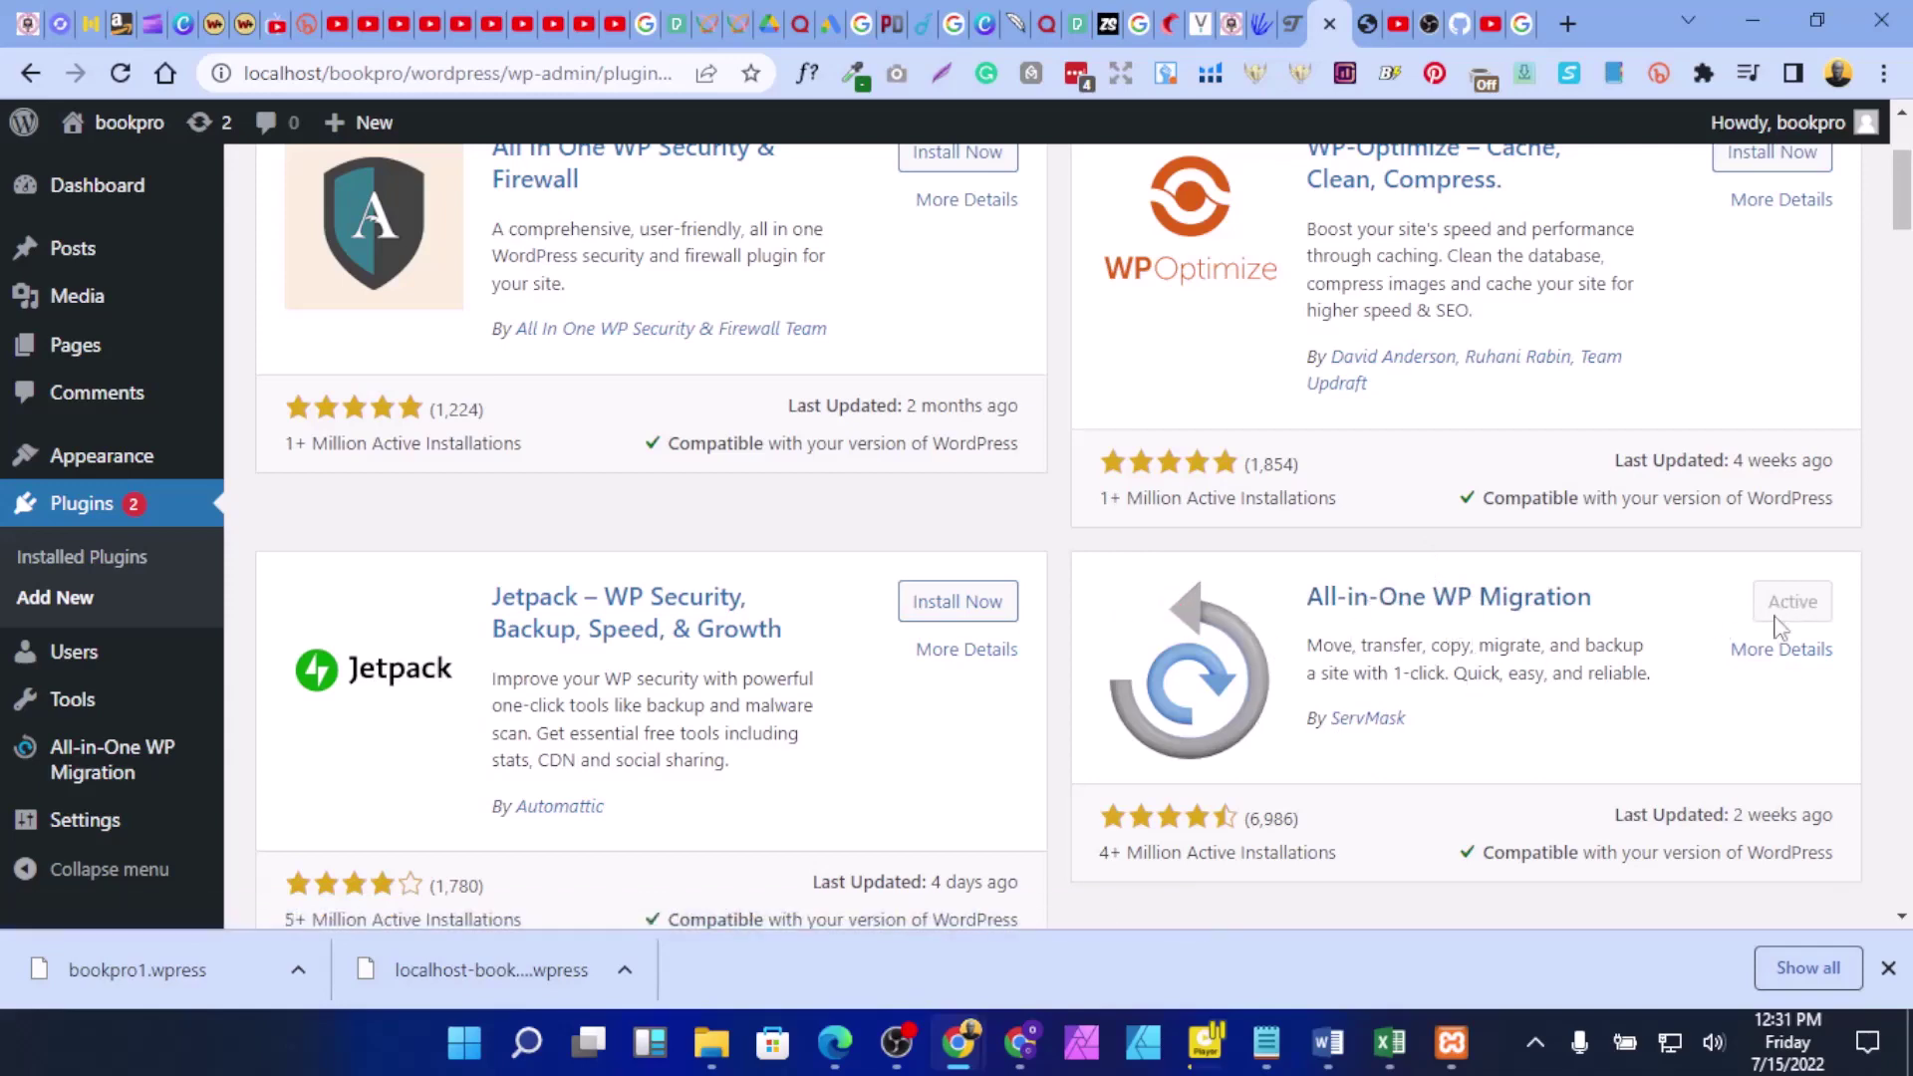
scroll(1403, 662, "up", 3)
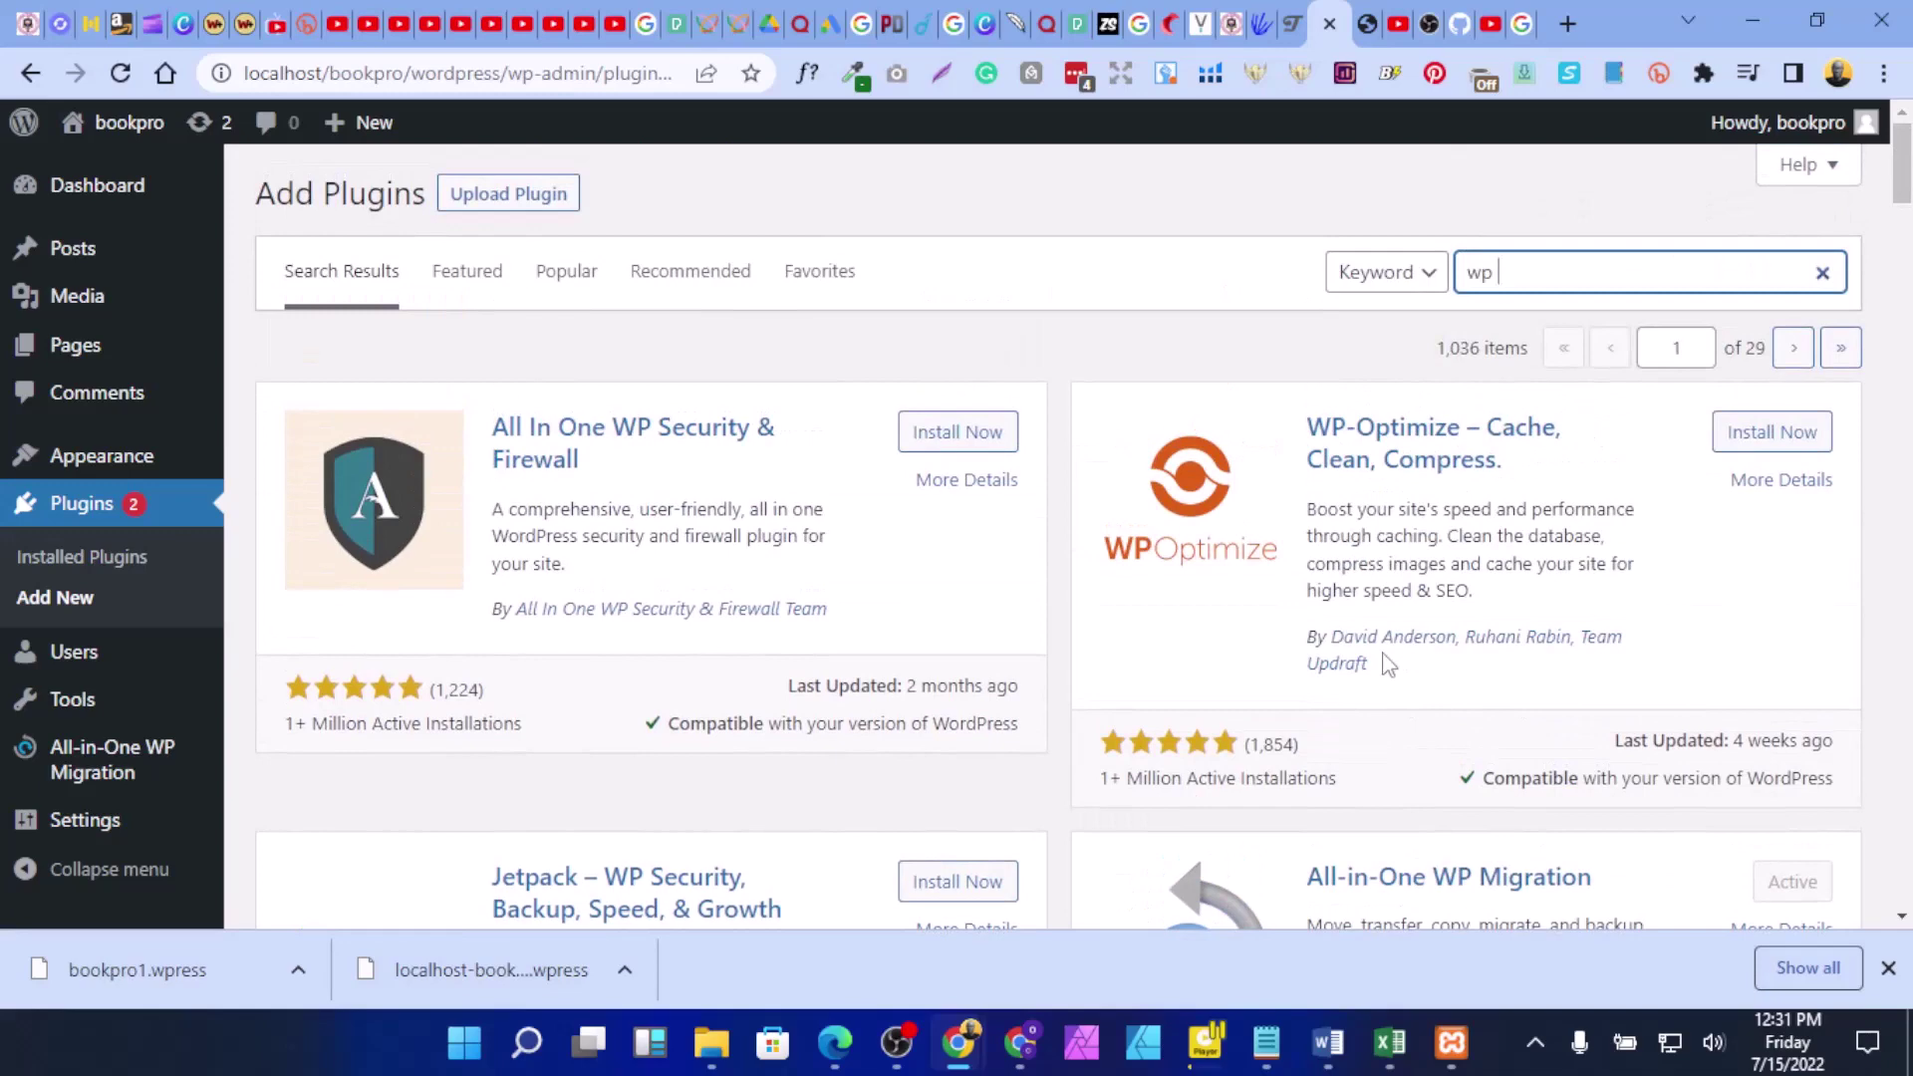
scroll(1385, 662, "down", 2)
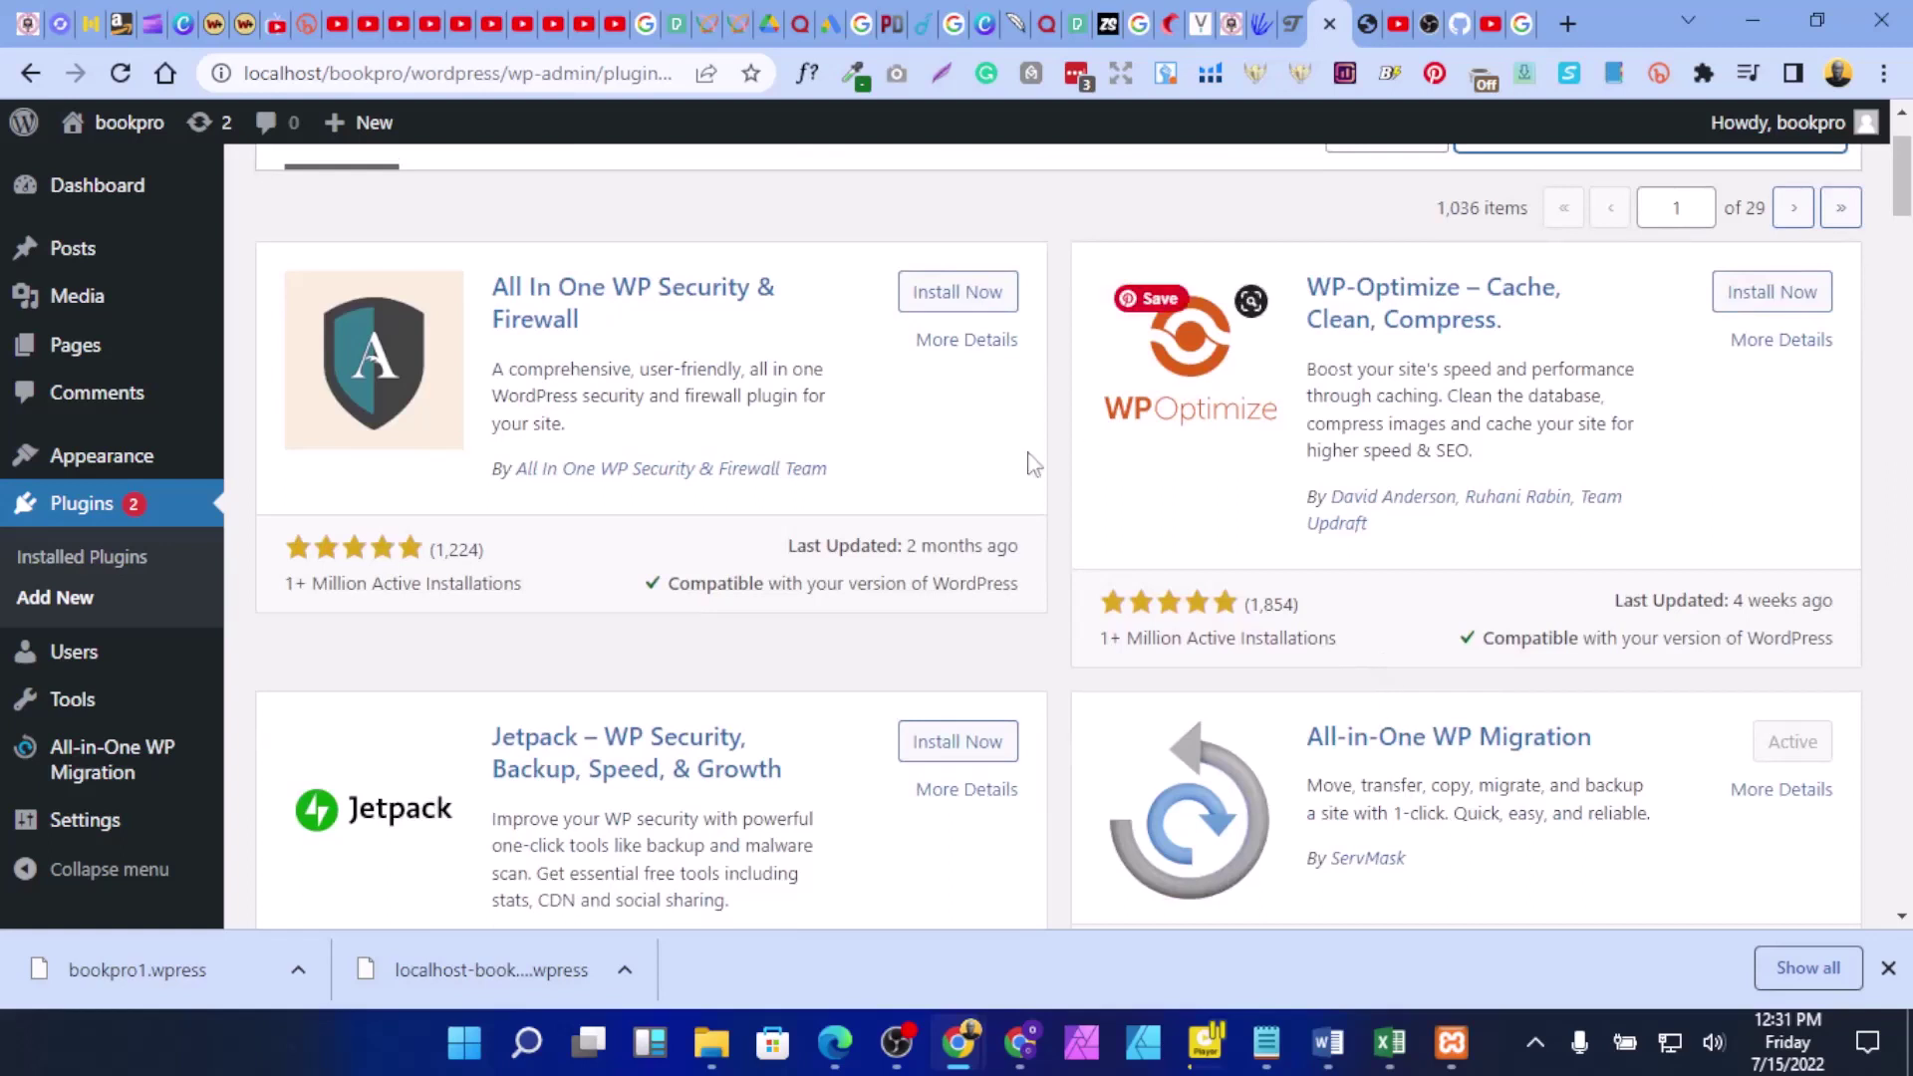
scroll(1196, 555, "up", 1)
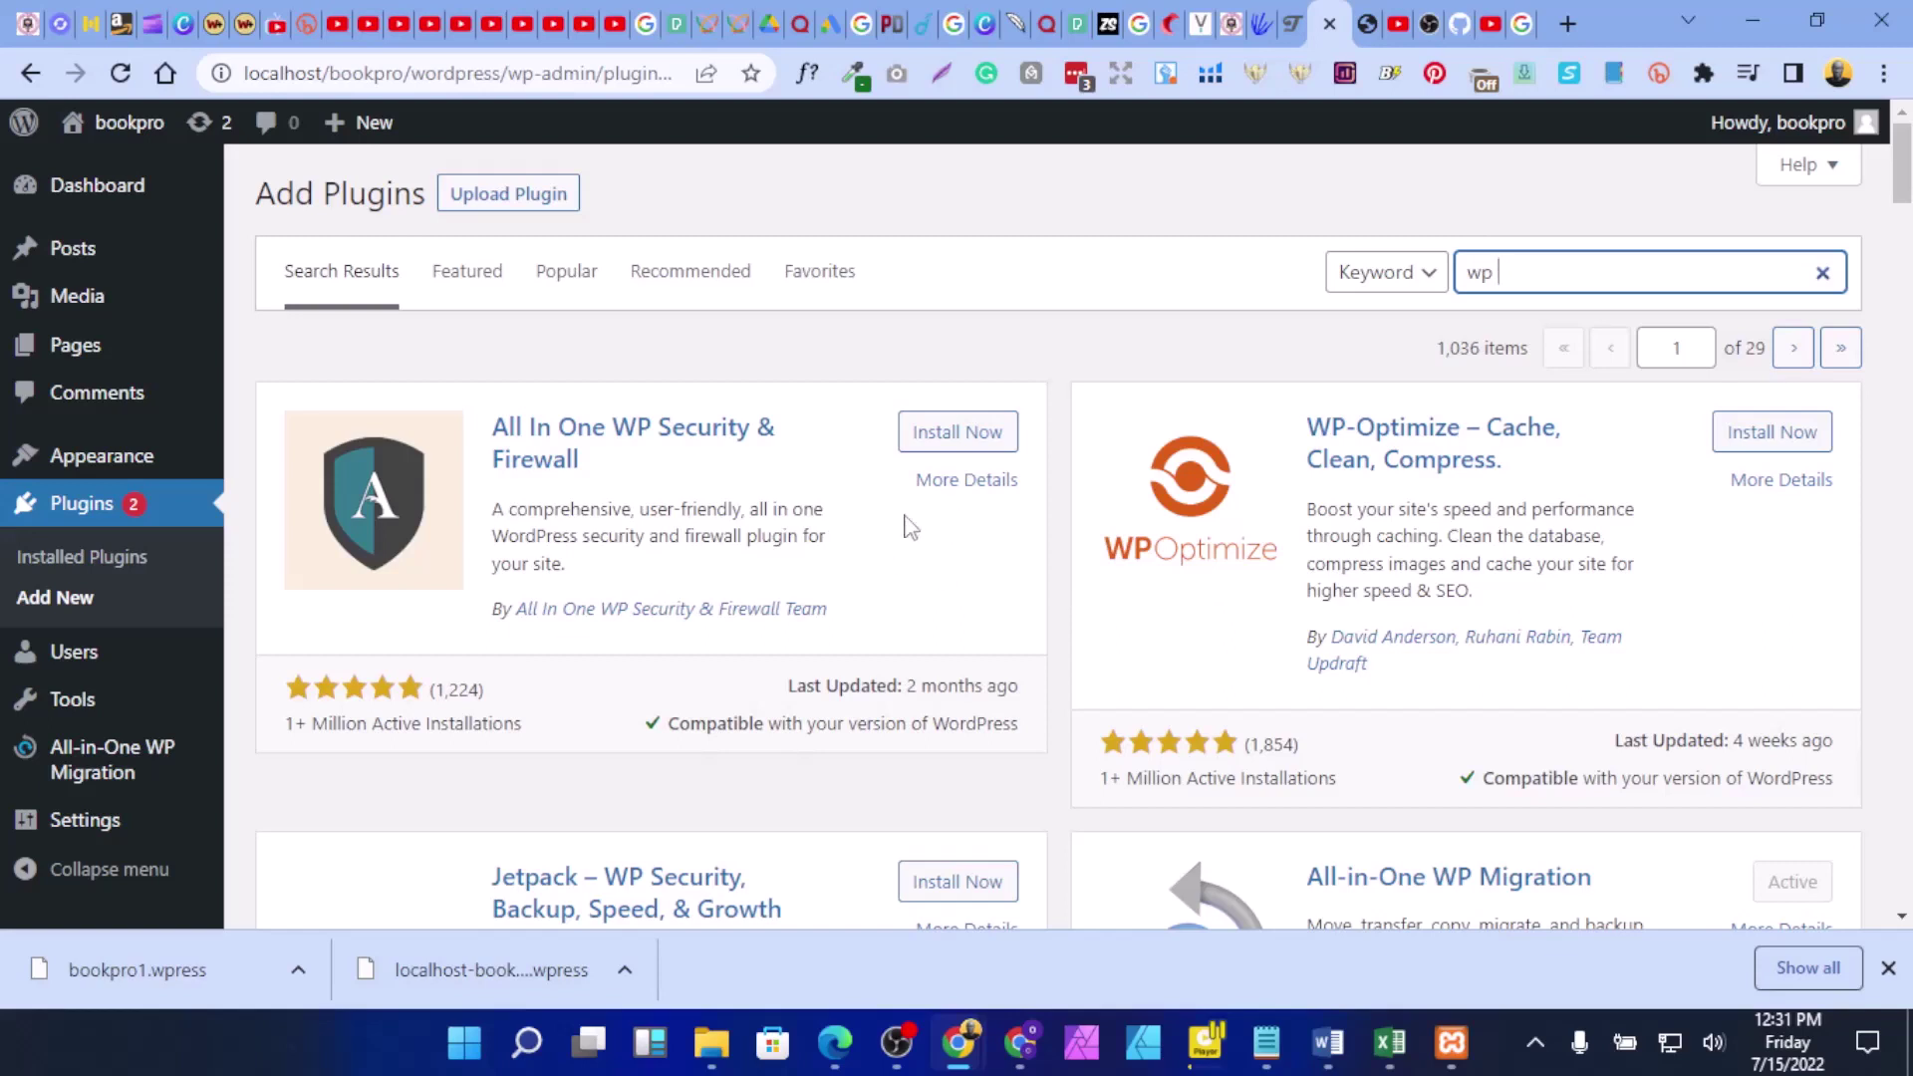
Step: Select All-in-One WP Migration, All-in-One WP Migration File Extension, Increase Maximum Upload File Size and WP Reset in the installed plugins list
left_click(64, 556)
scroll(552, 500, "down", 1)
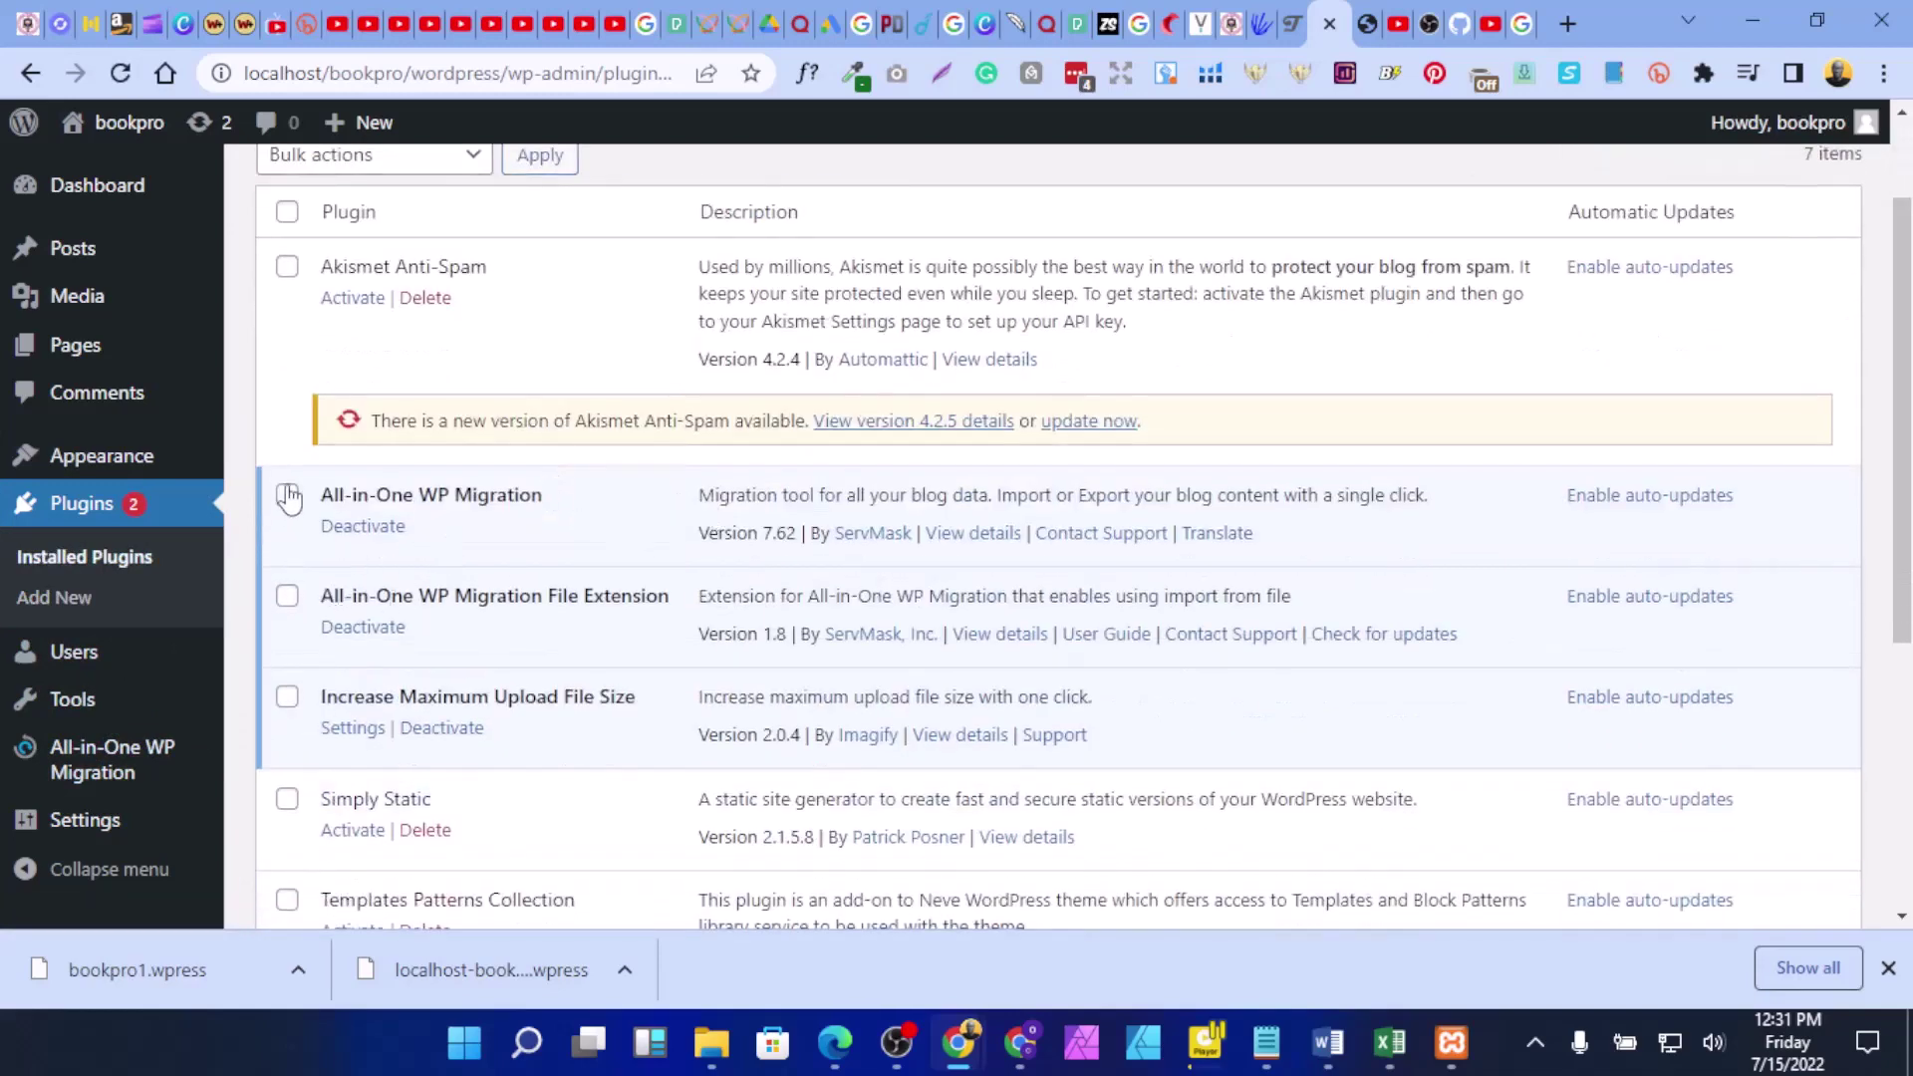
left_click(287, 495)
left_click(287, 596)
scroll(377, 738, "down", 1)
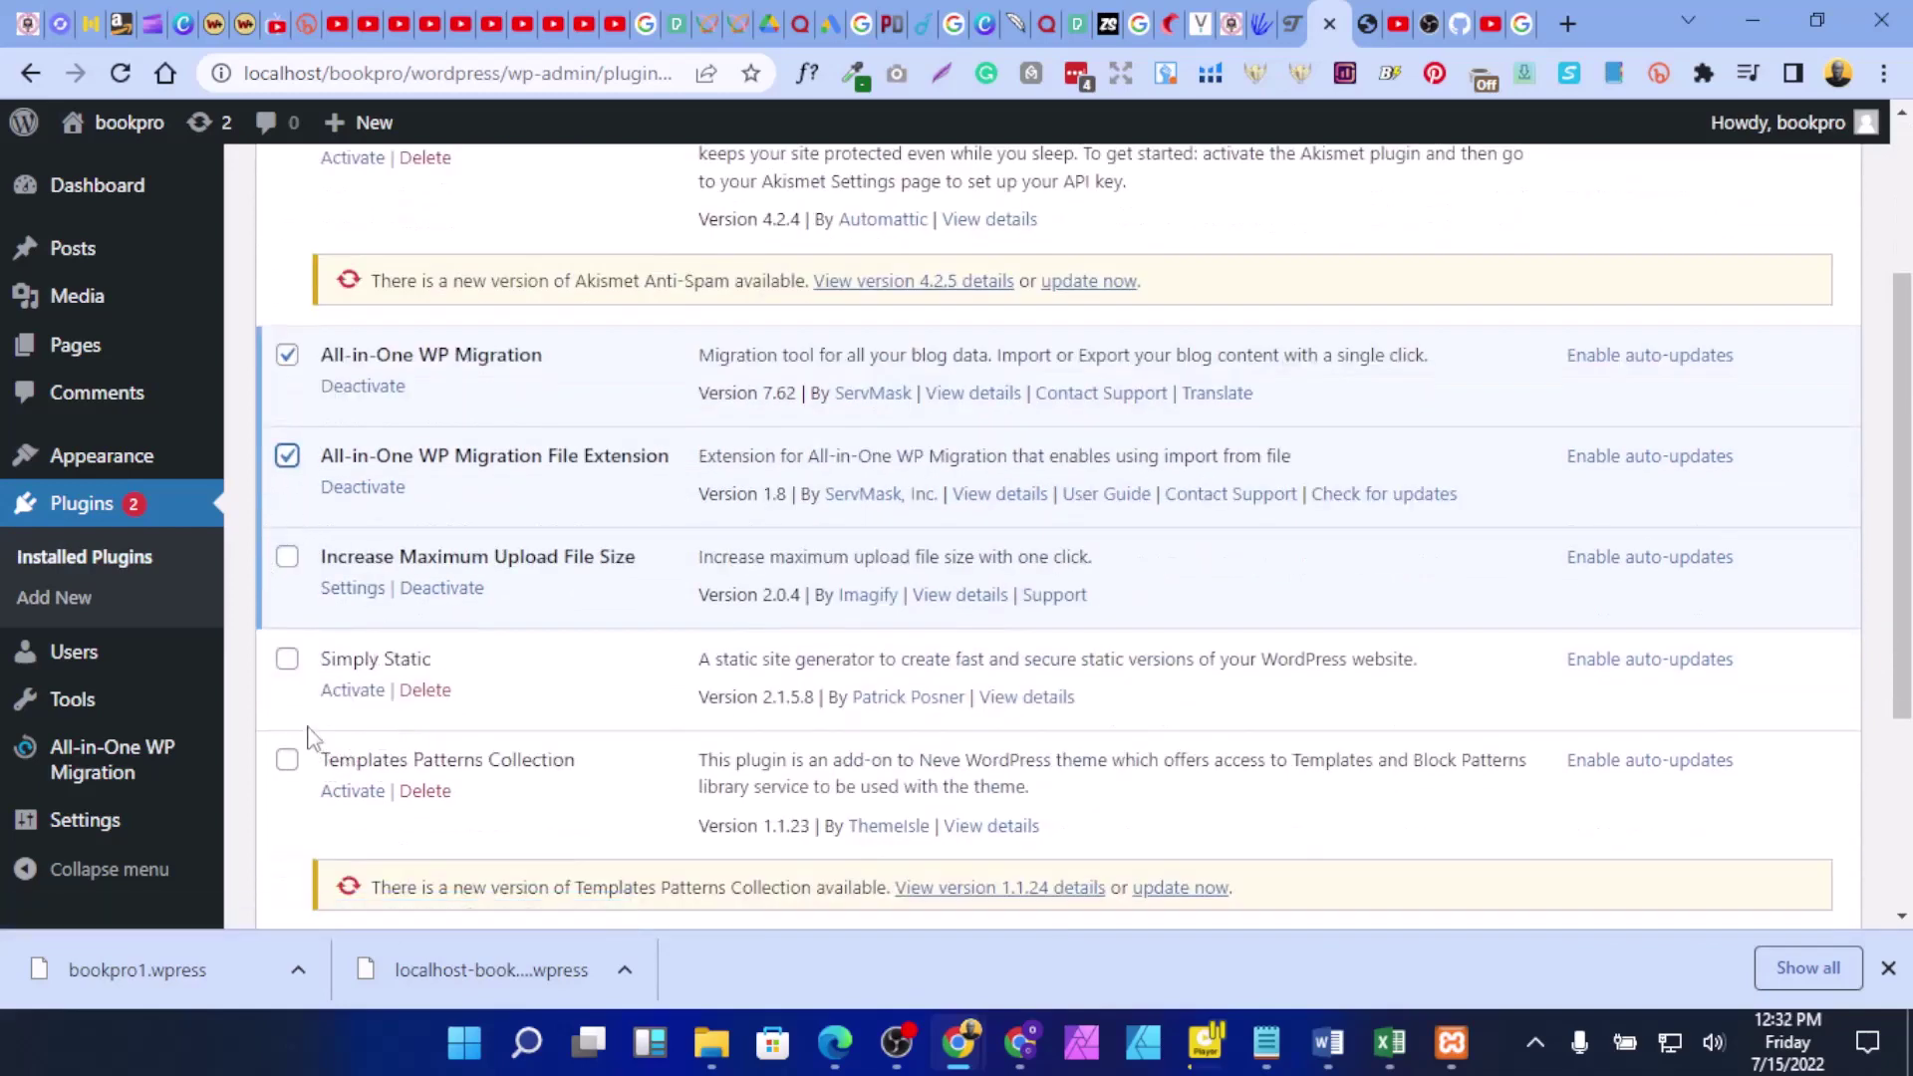
left_click(288, 558)
scroll(359, 608, "down", 2)
scroll(344, 693, "down", 2)
left_click(287, 680)
scroll(526, 504, "up", 2)
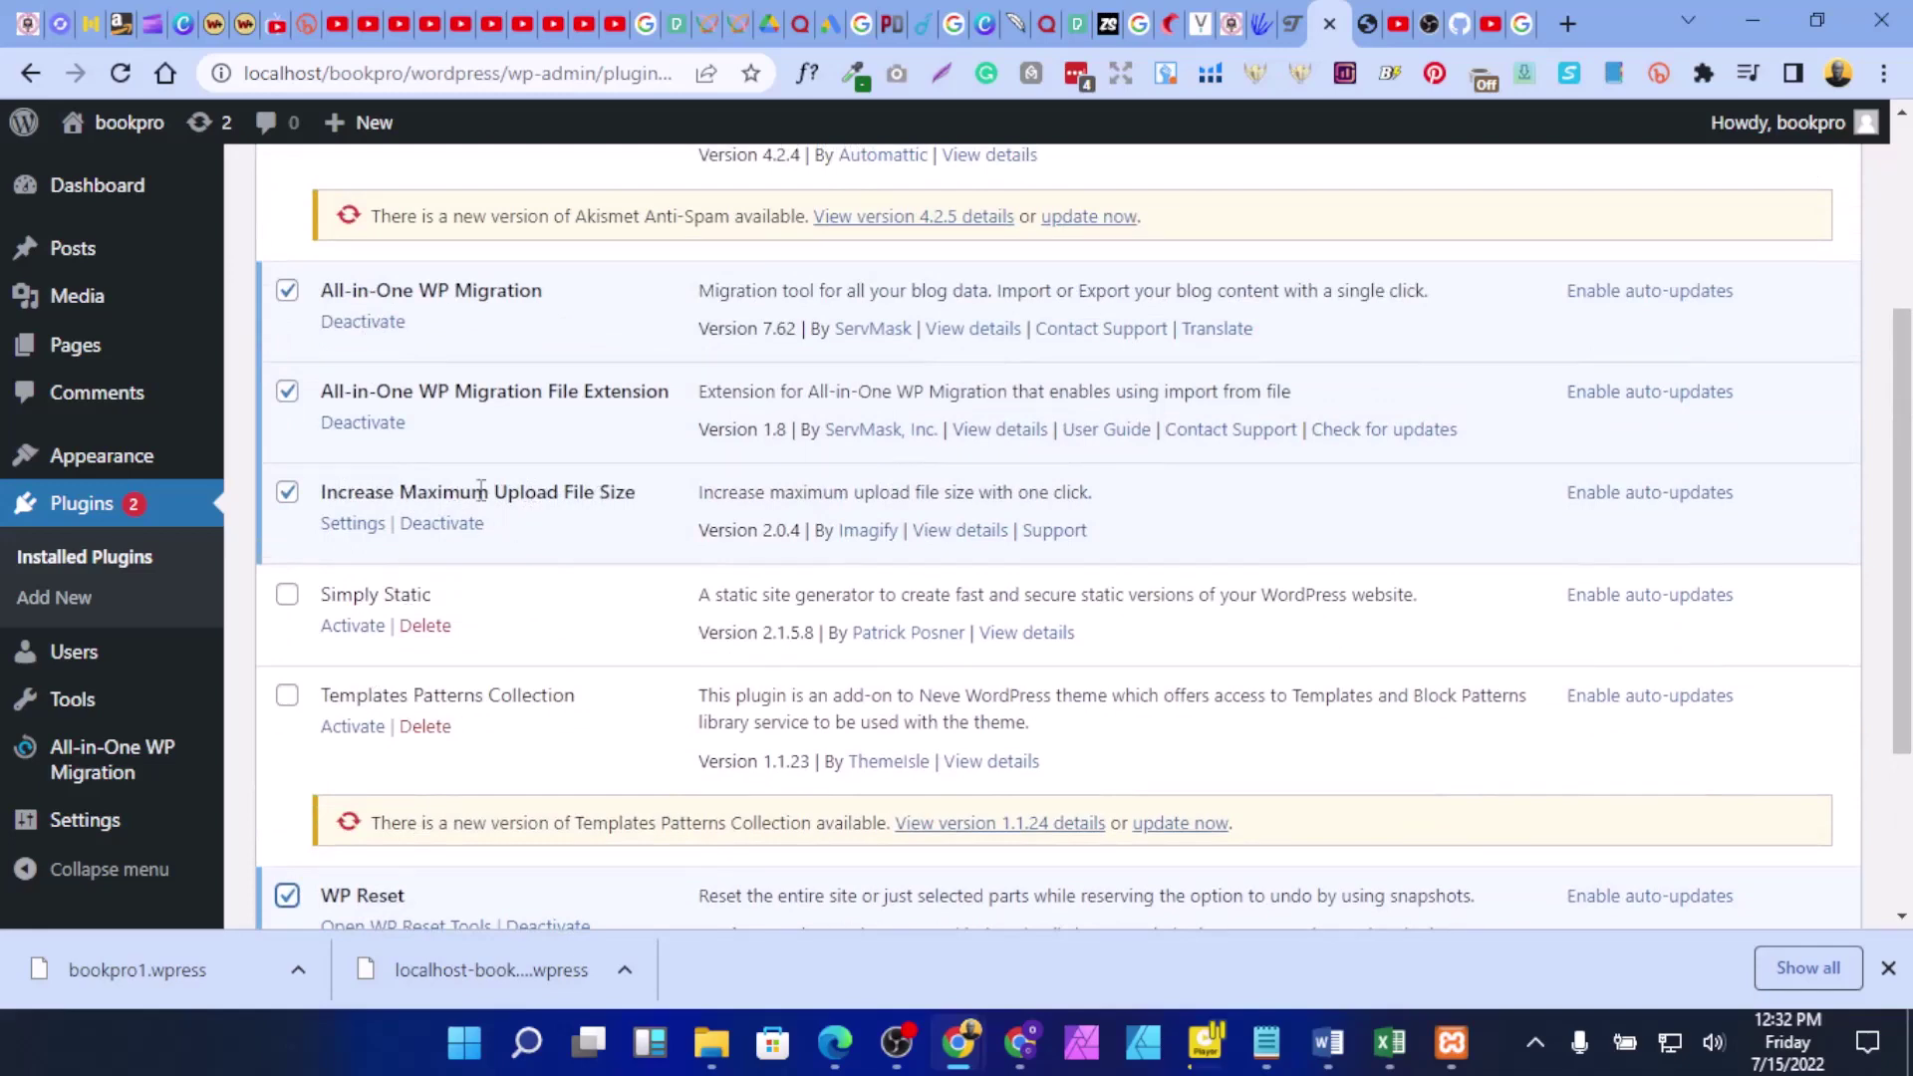
scroll(371, 517, "up", 1)
scroll(371, 517, "up", 1)
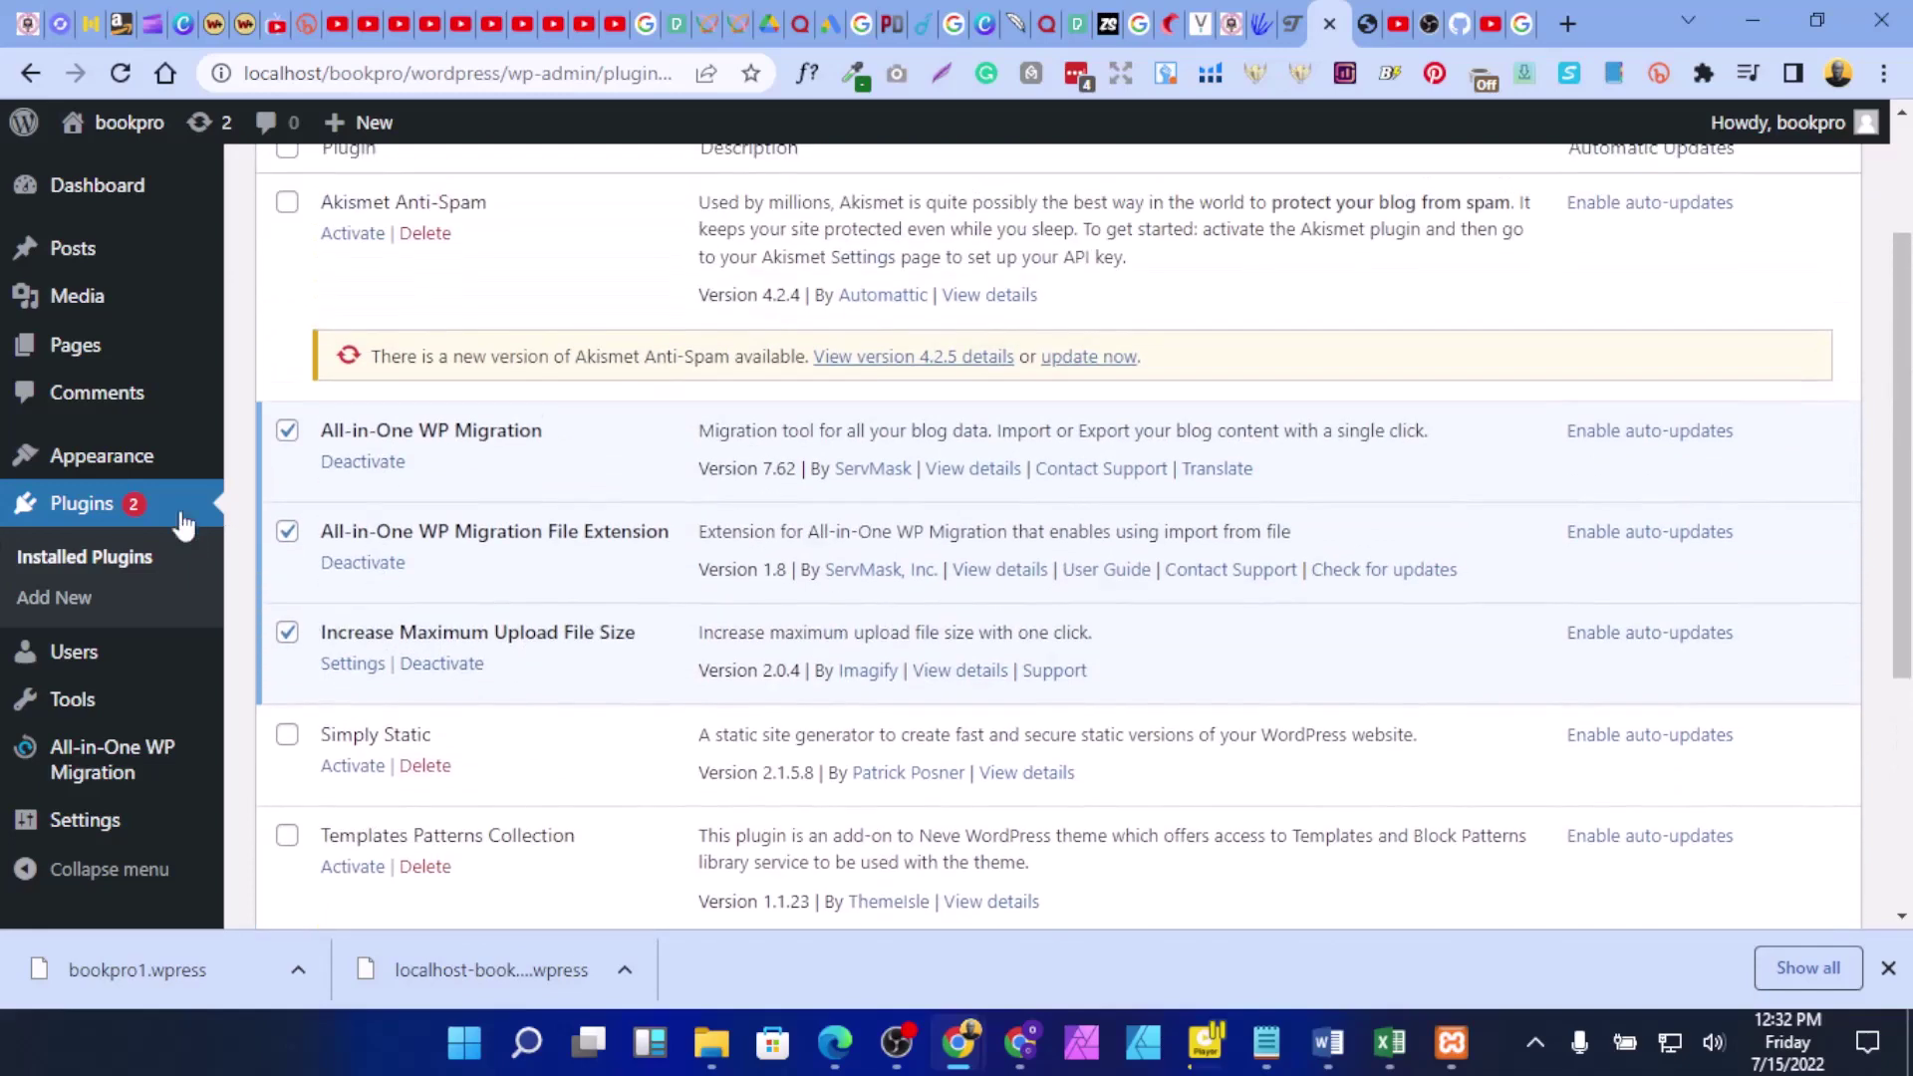
Step: Copy the plugin name "Increase Maximum Upload File Size" and search the plugin directory for it
left_click_drag(322, 632, 628, 629)
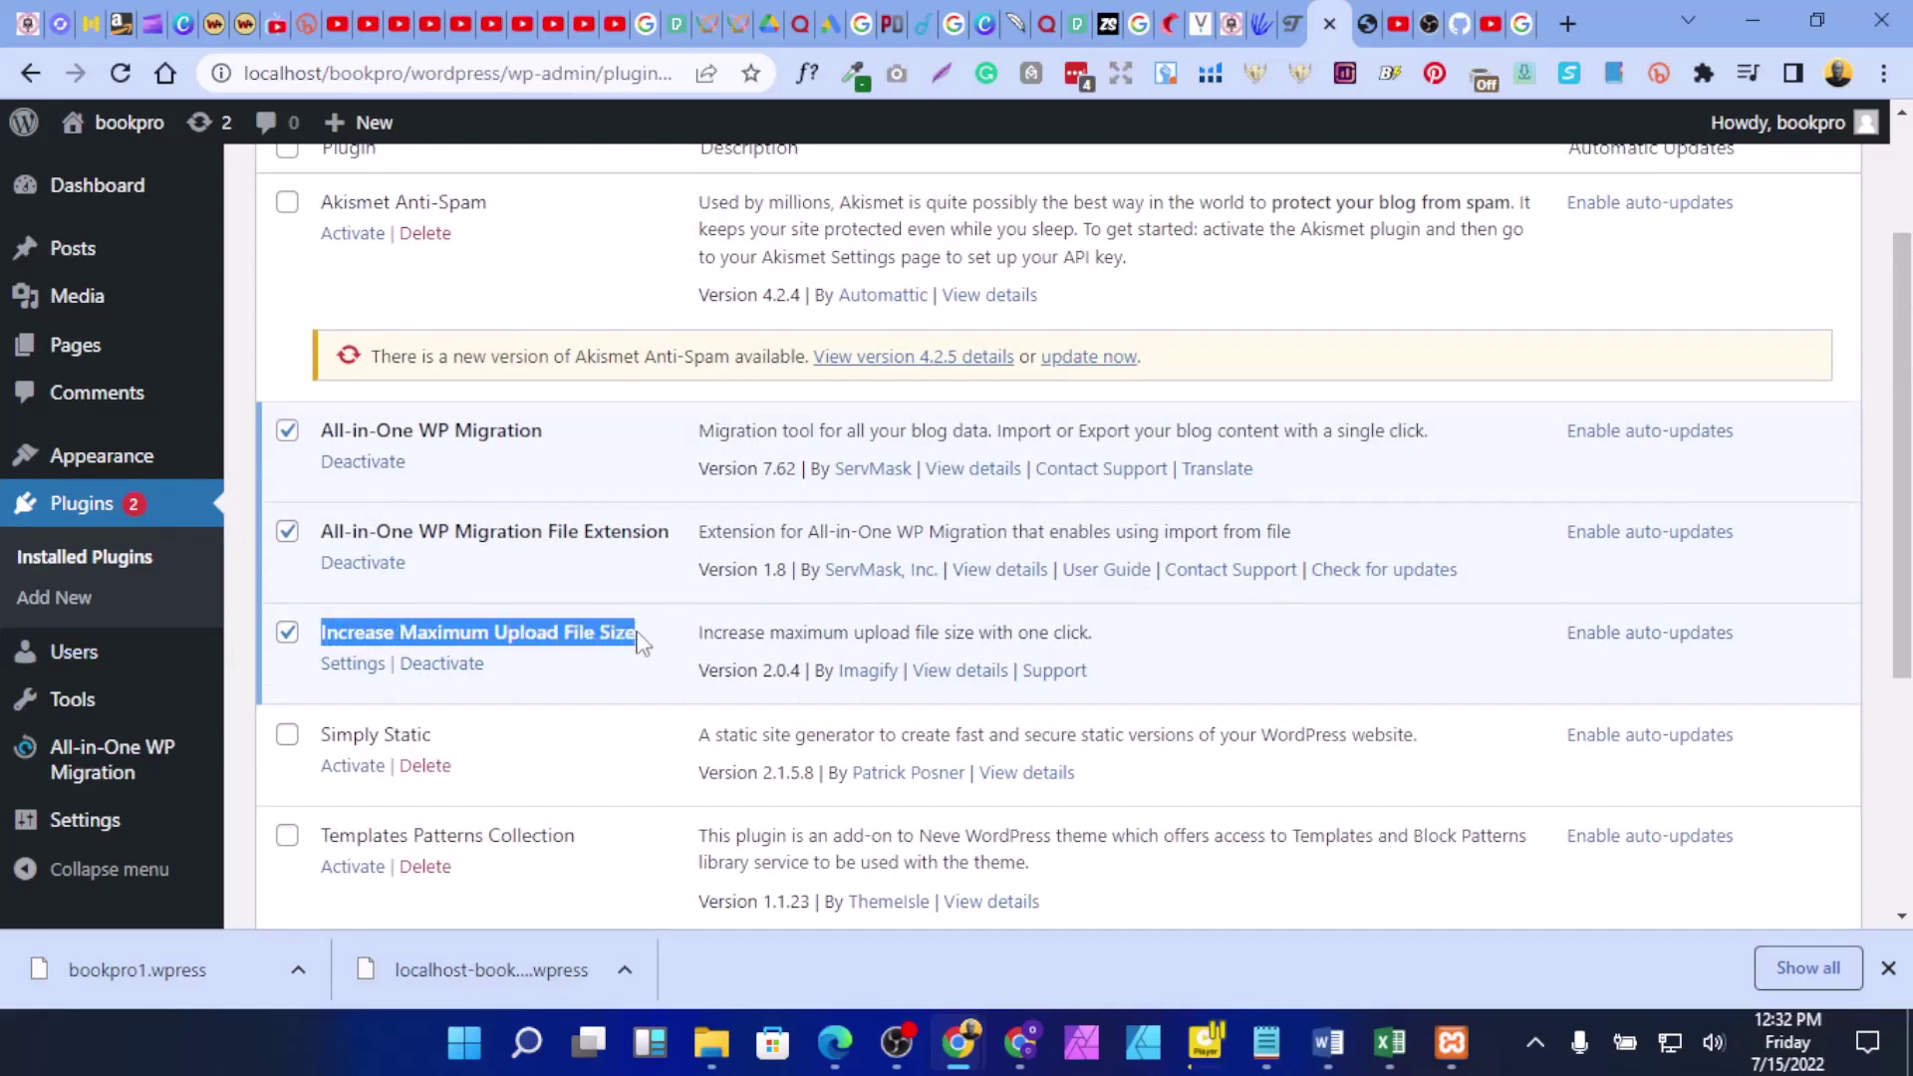
right_click(592, 625)
left_click(662, 649)
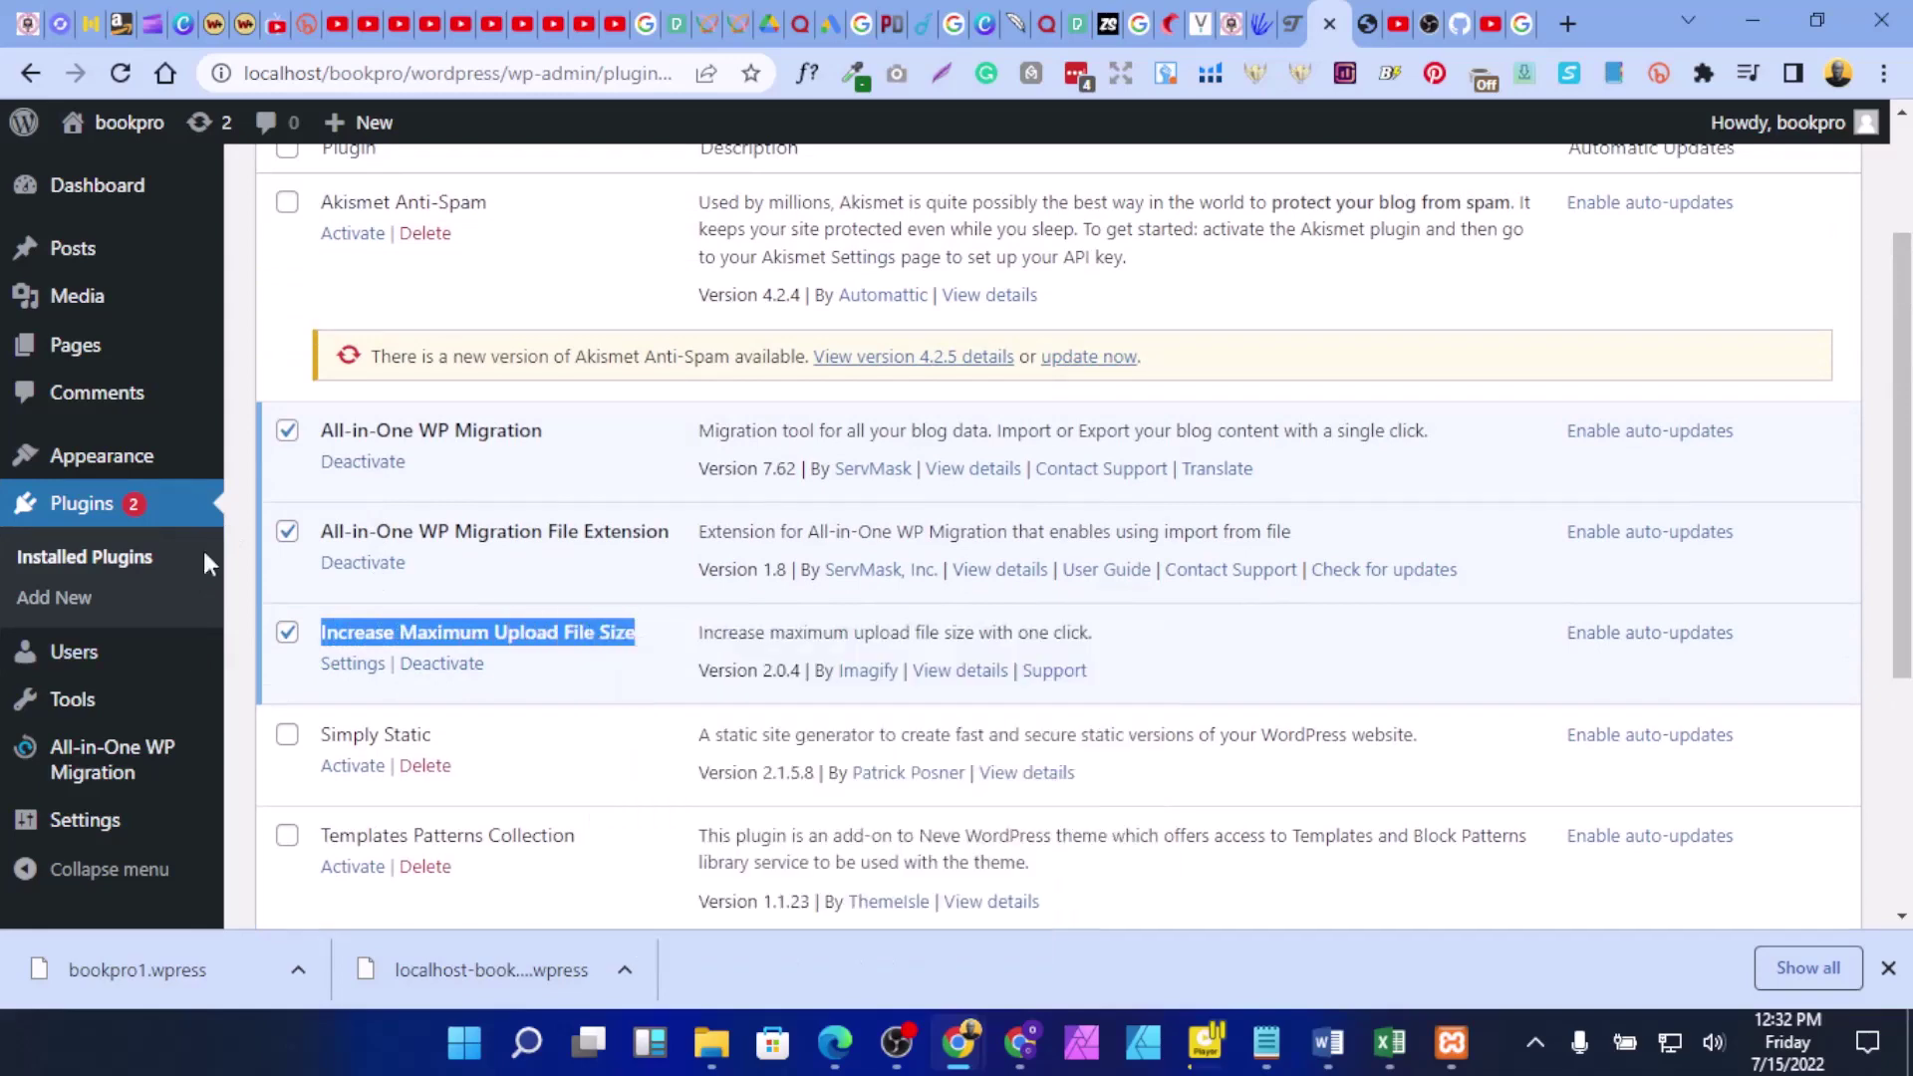
left_click(58, 598)
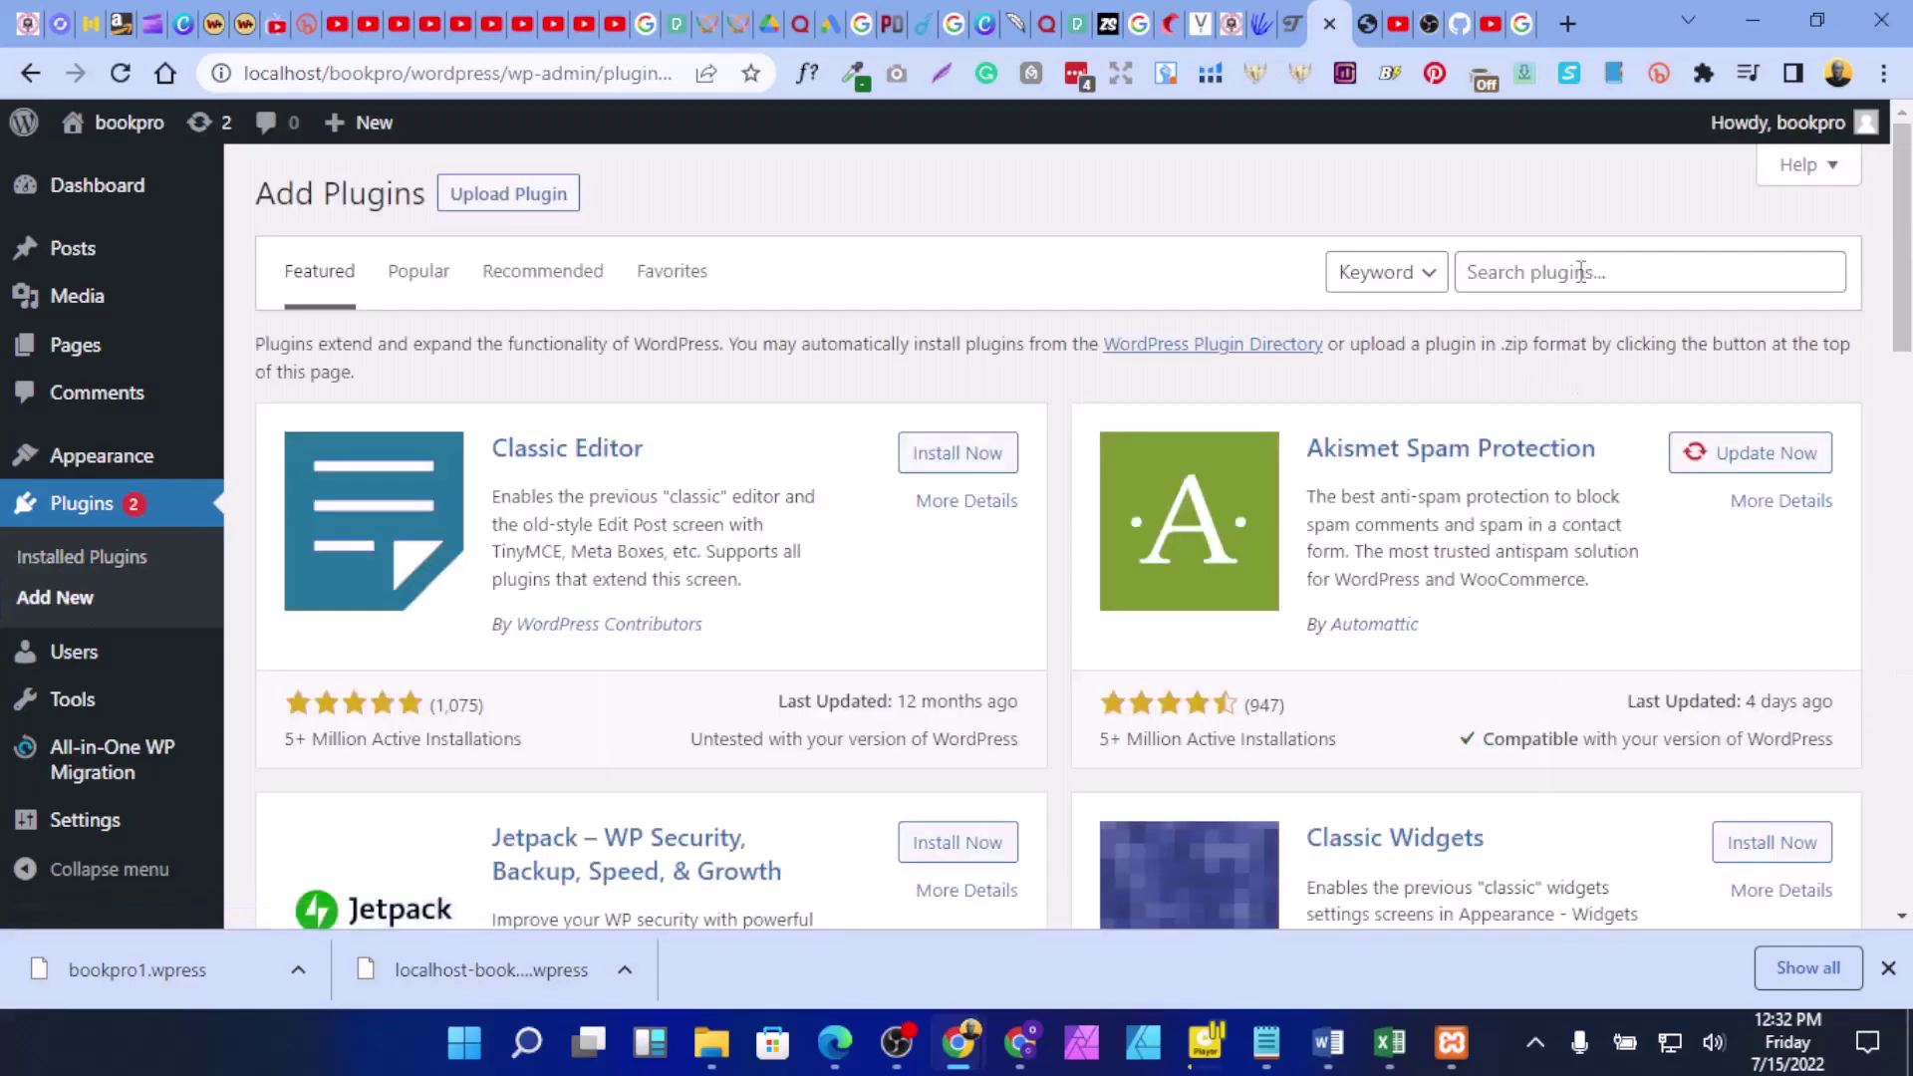
left_click(1582, 272)
key("ctrl+v")
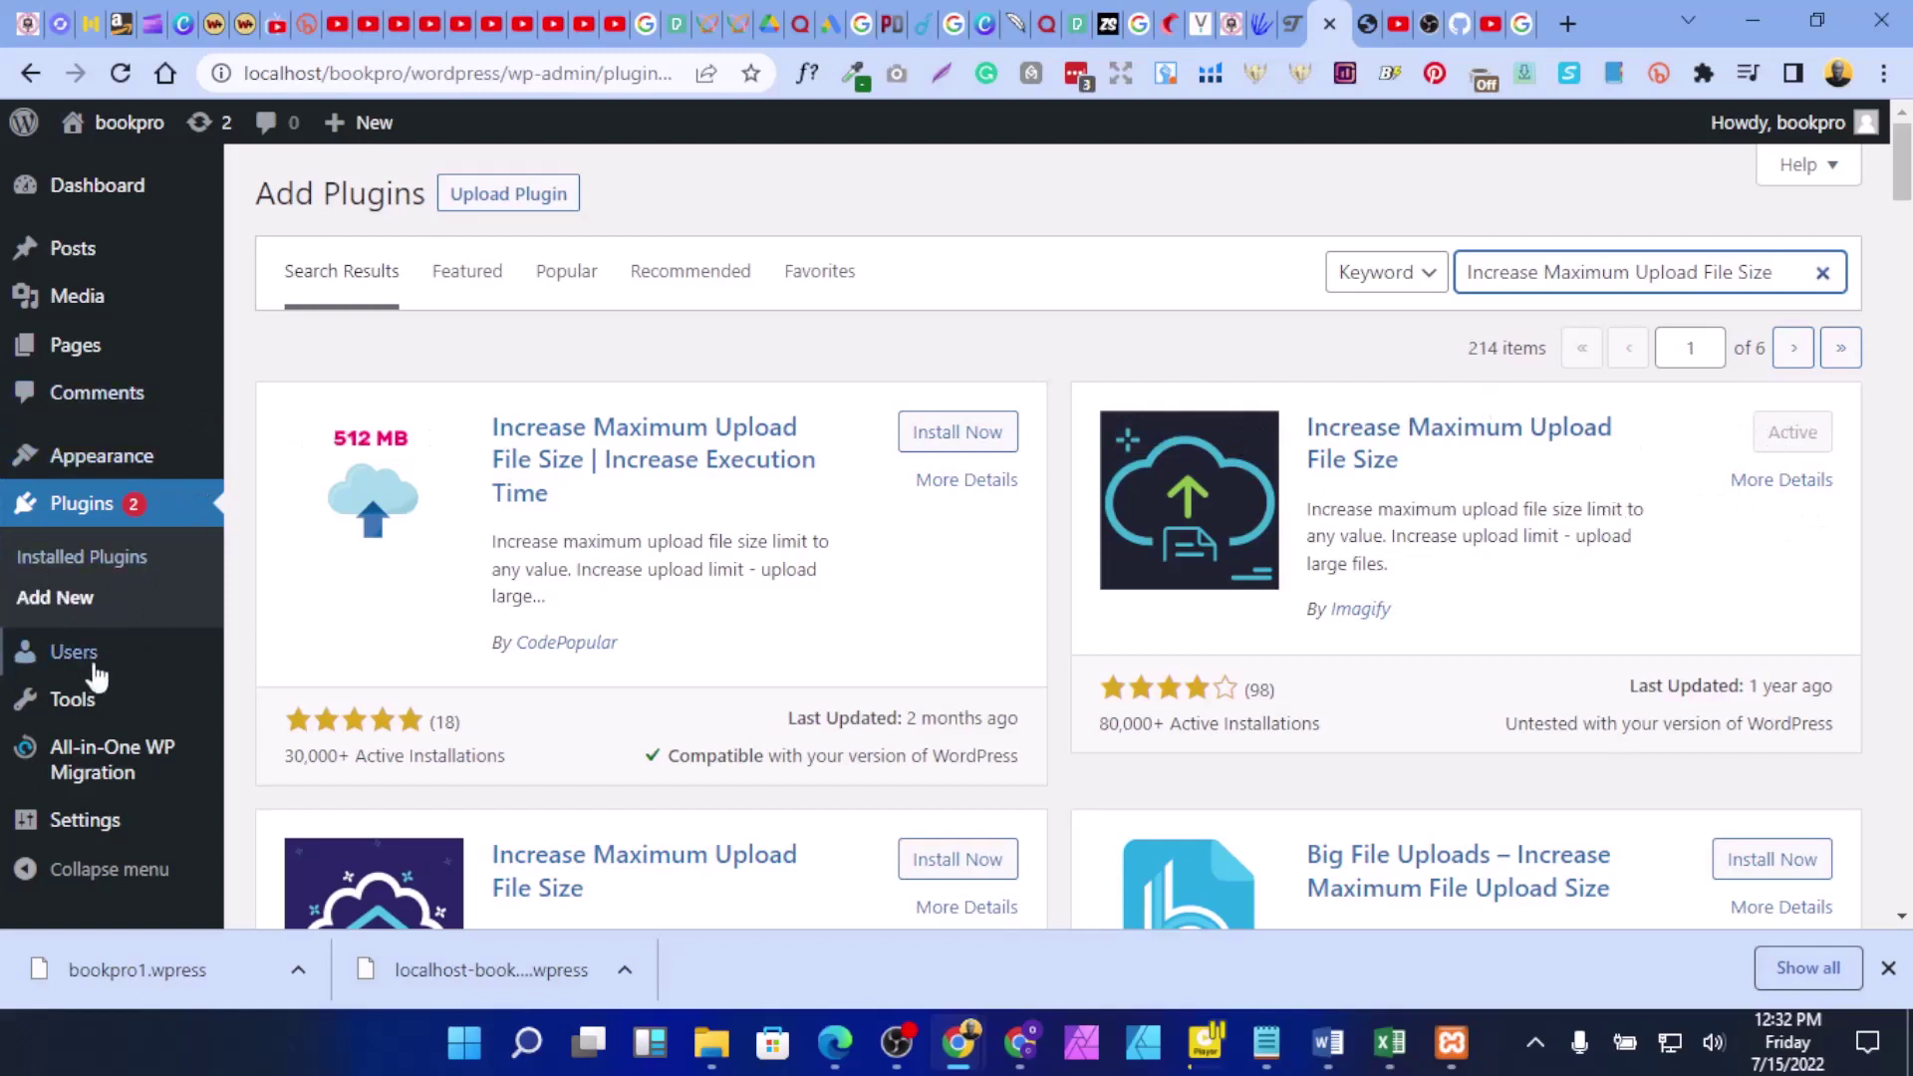
Step: Return to the installed plugins and open the WP Reset tools
left_click(82, 508)
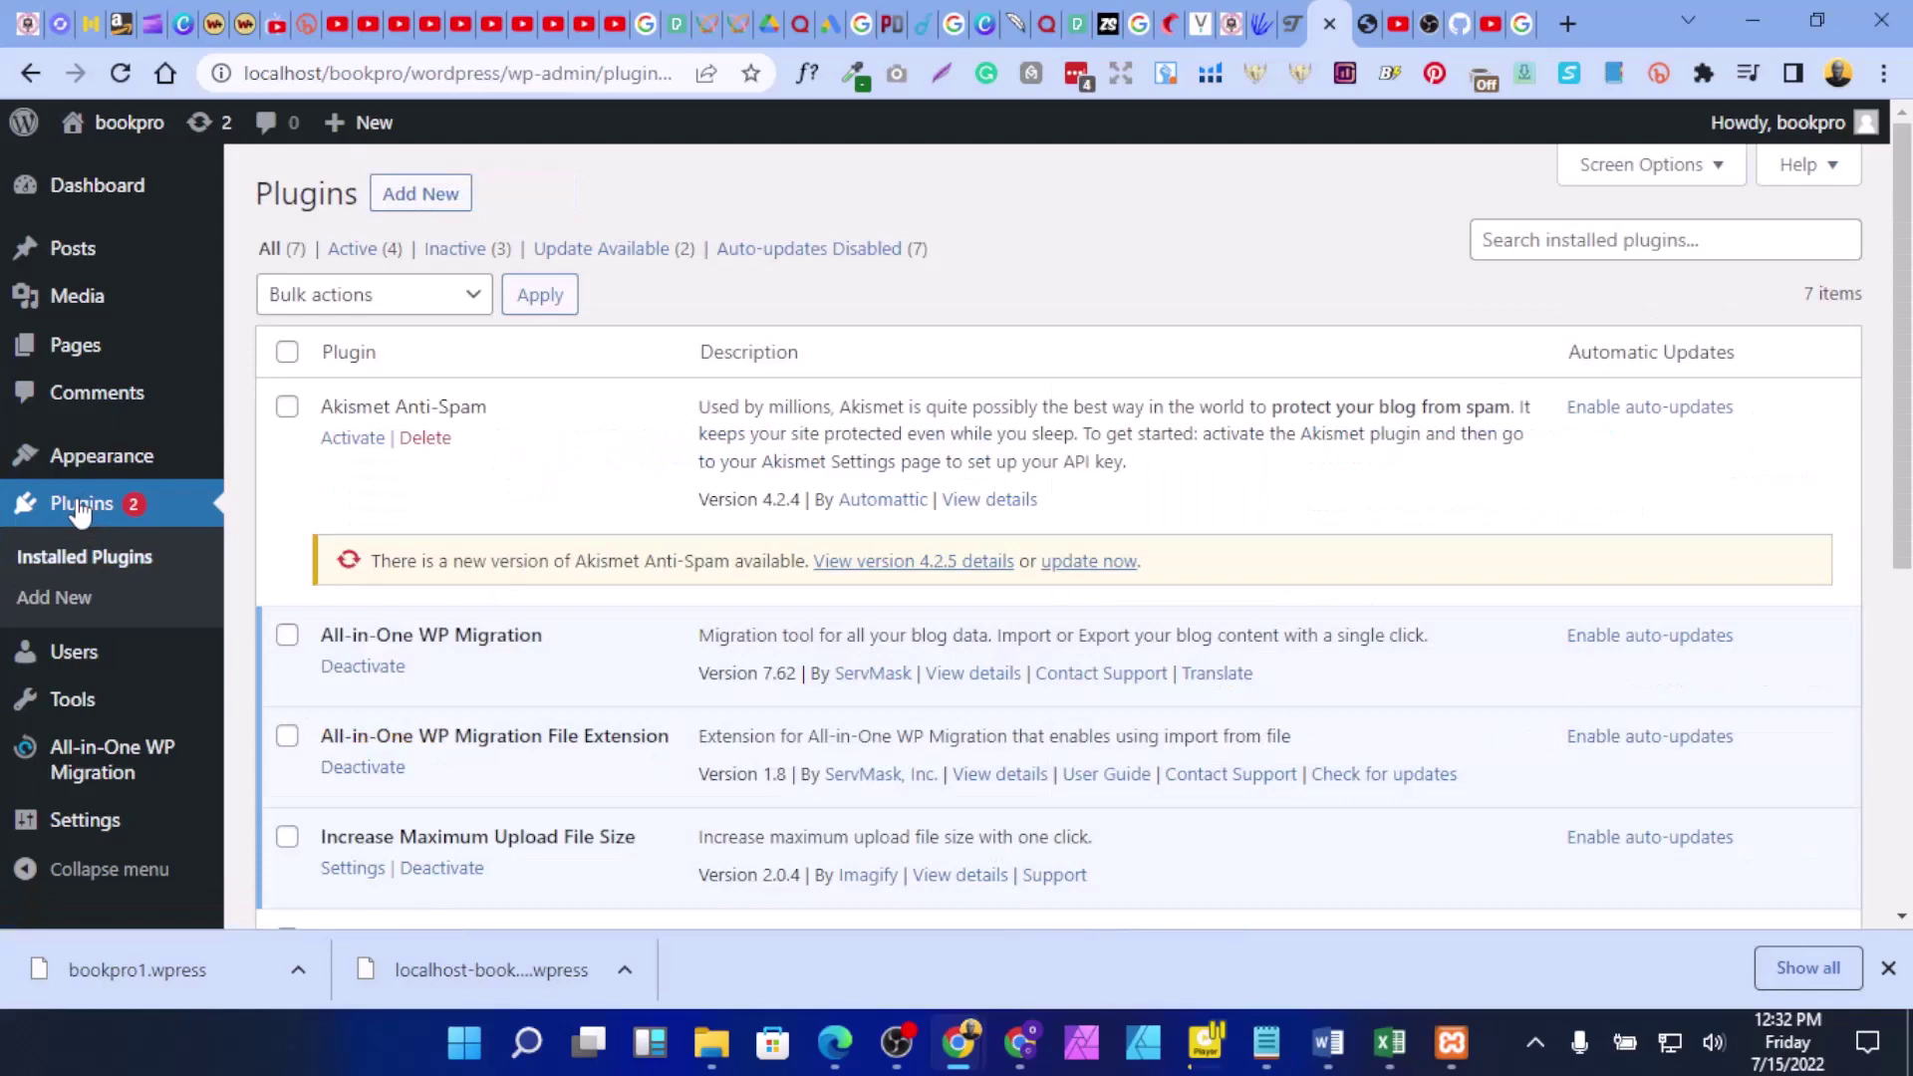
scroll(538, 556, "down", 1)
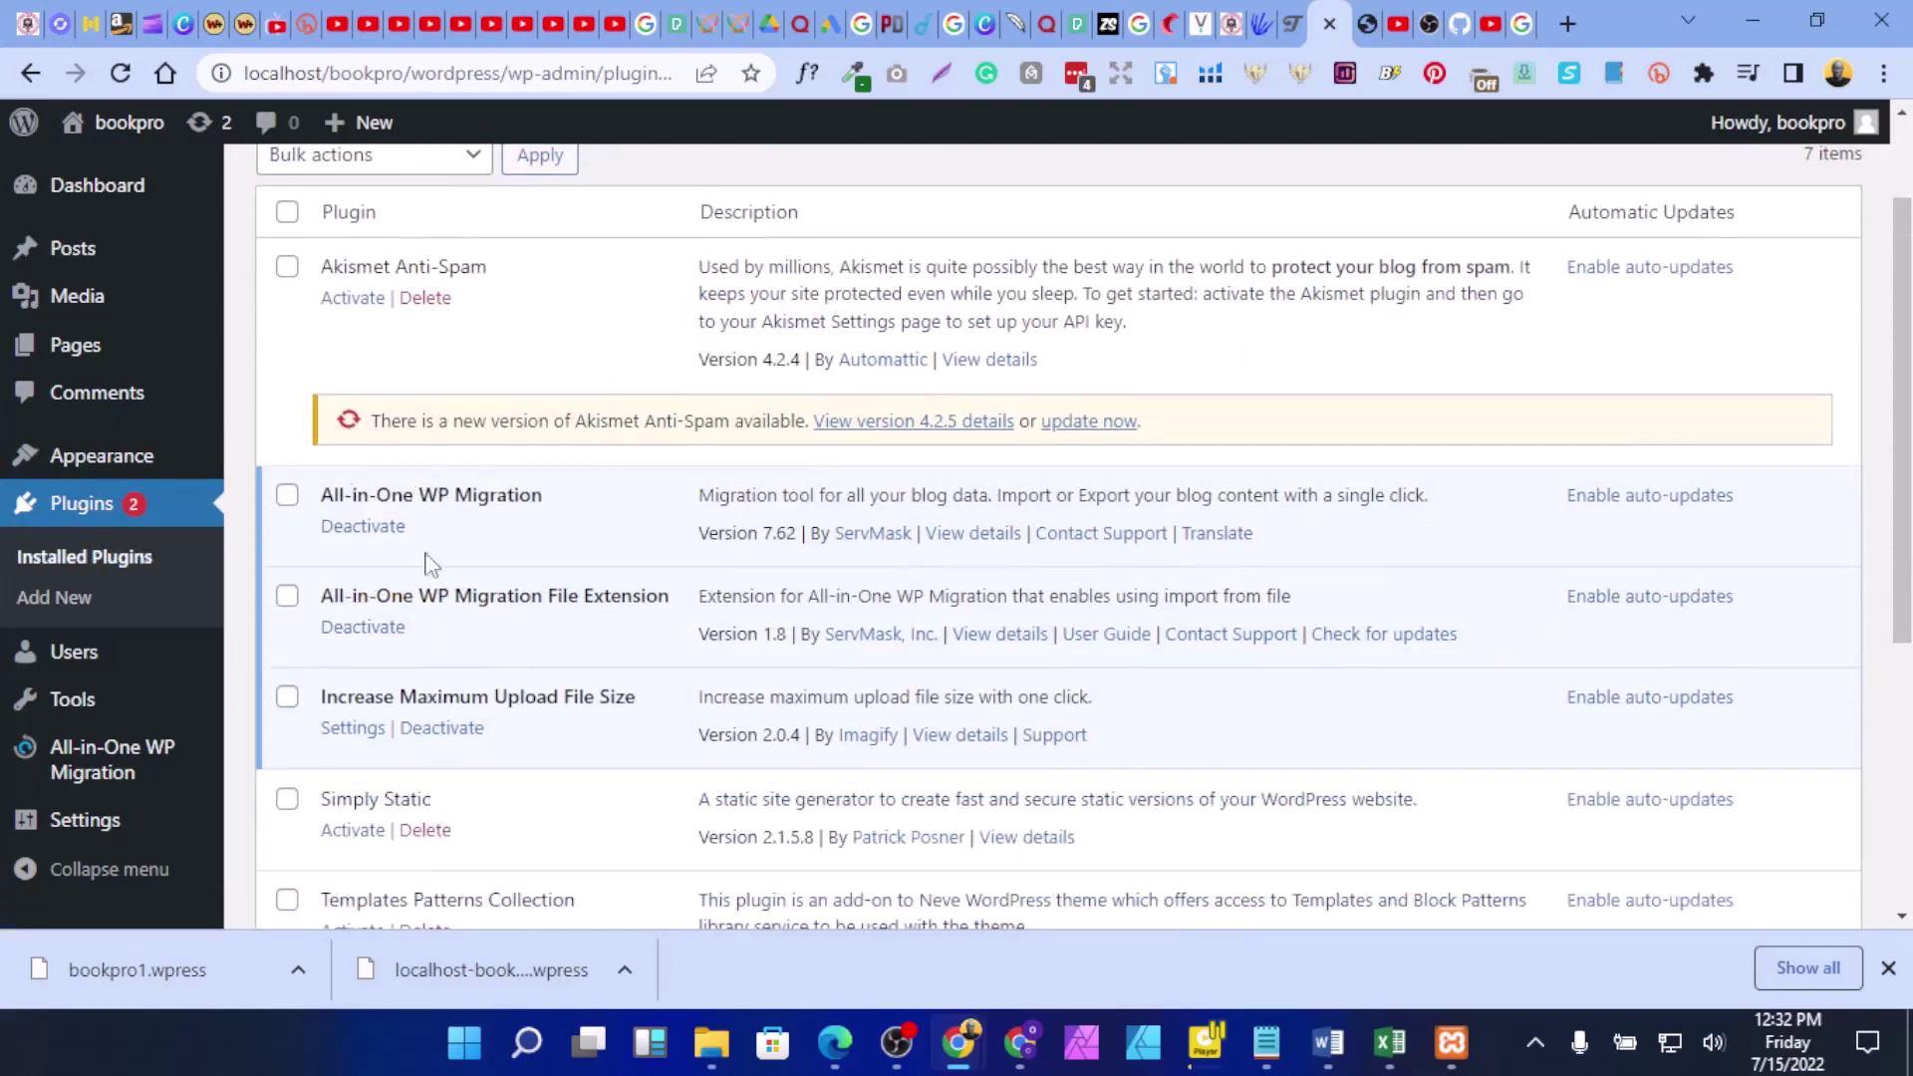
scroll(415, 568, "down", 4)
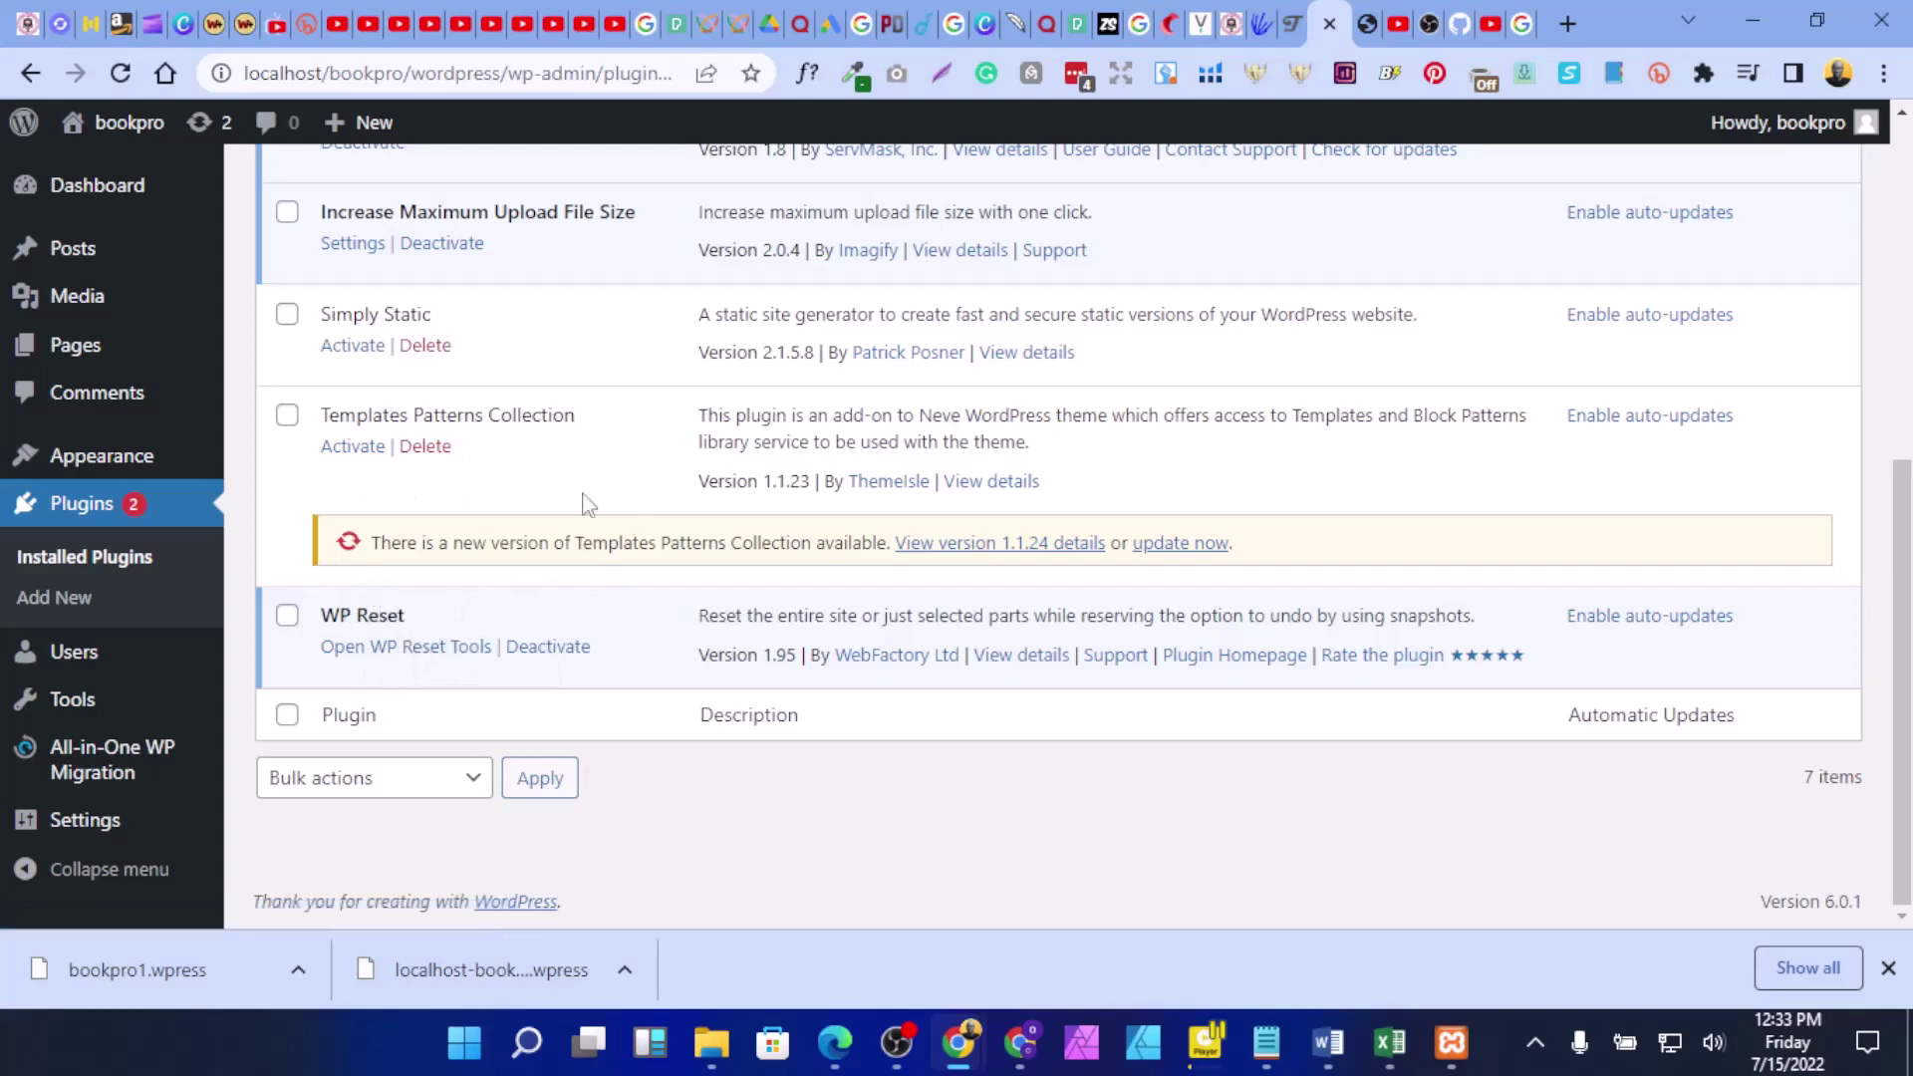
left_click(462, 650)
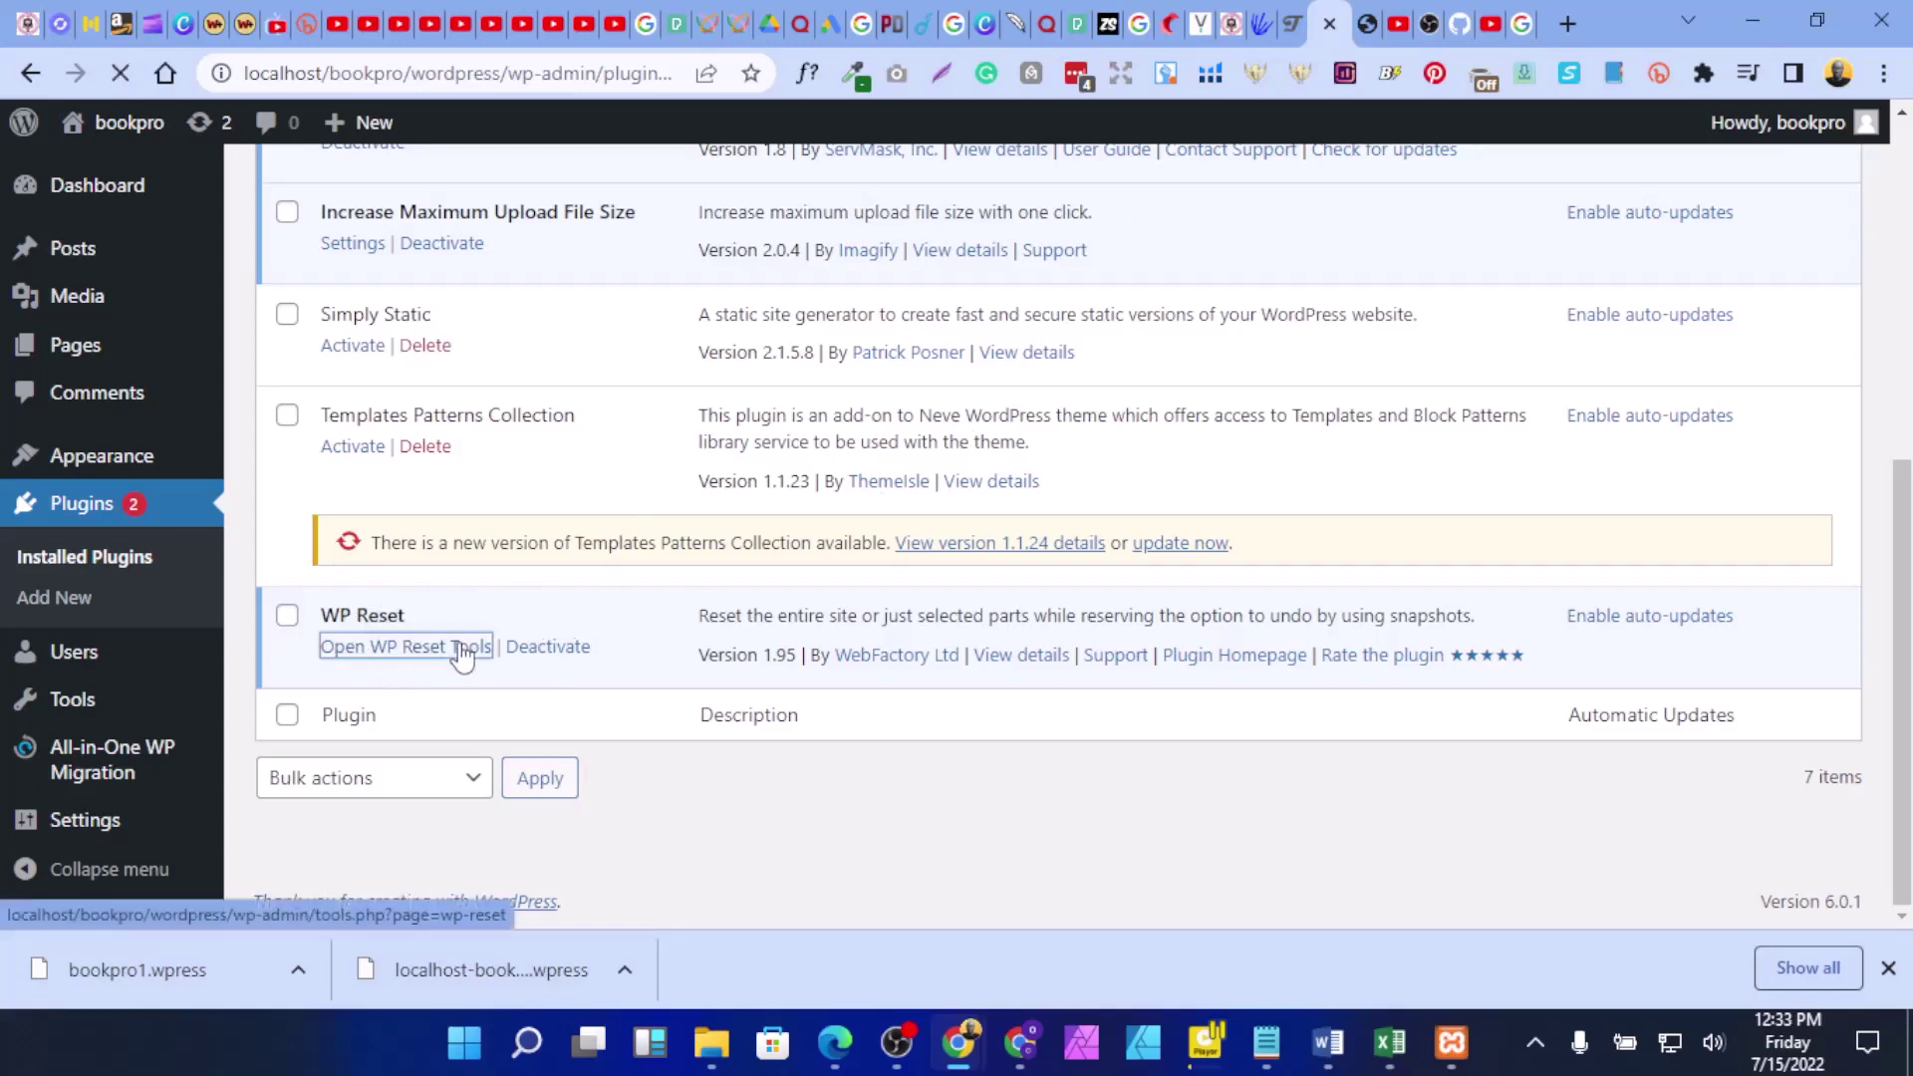
Step: Look over the Options Reset and Site Reset sections of the WP Reset tools
scroll(829, 462, "down", 15)
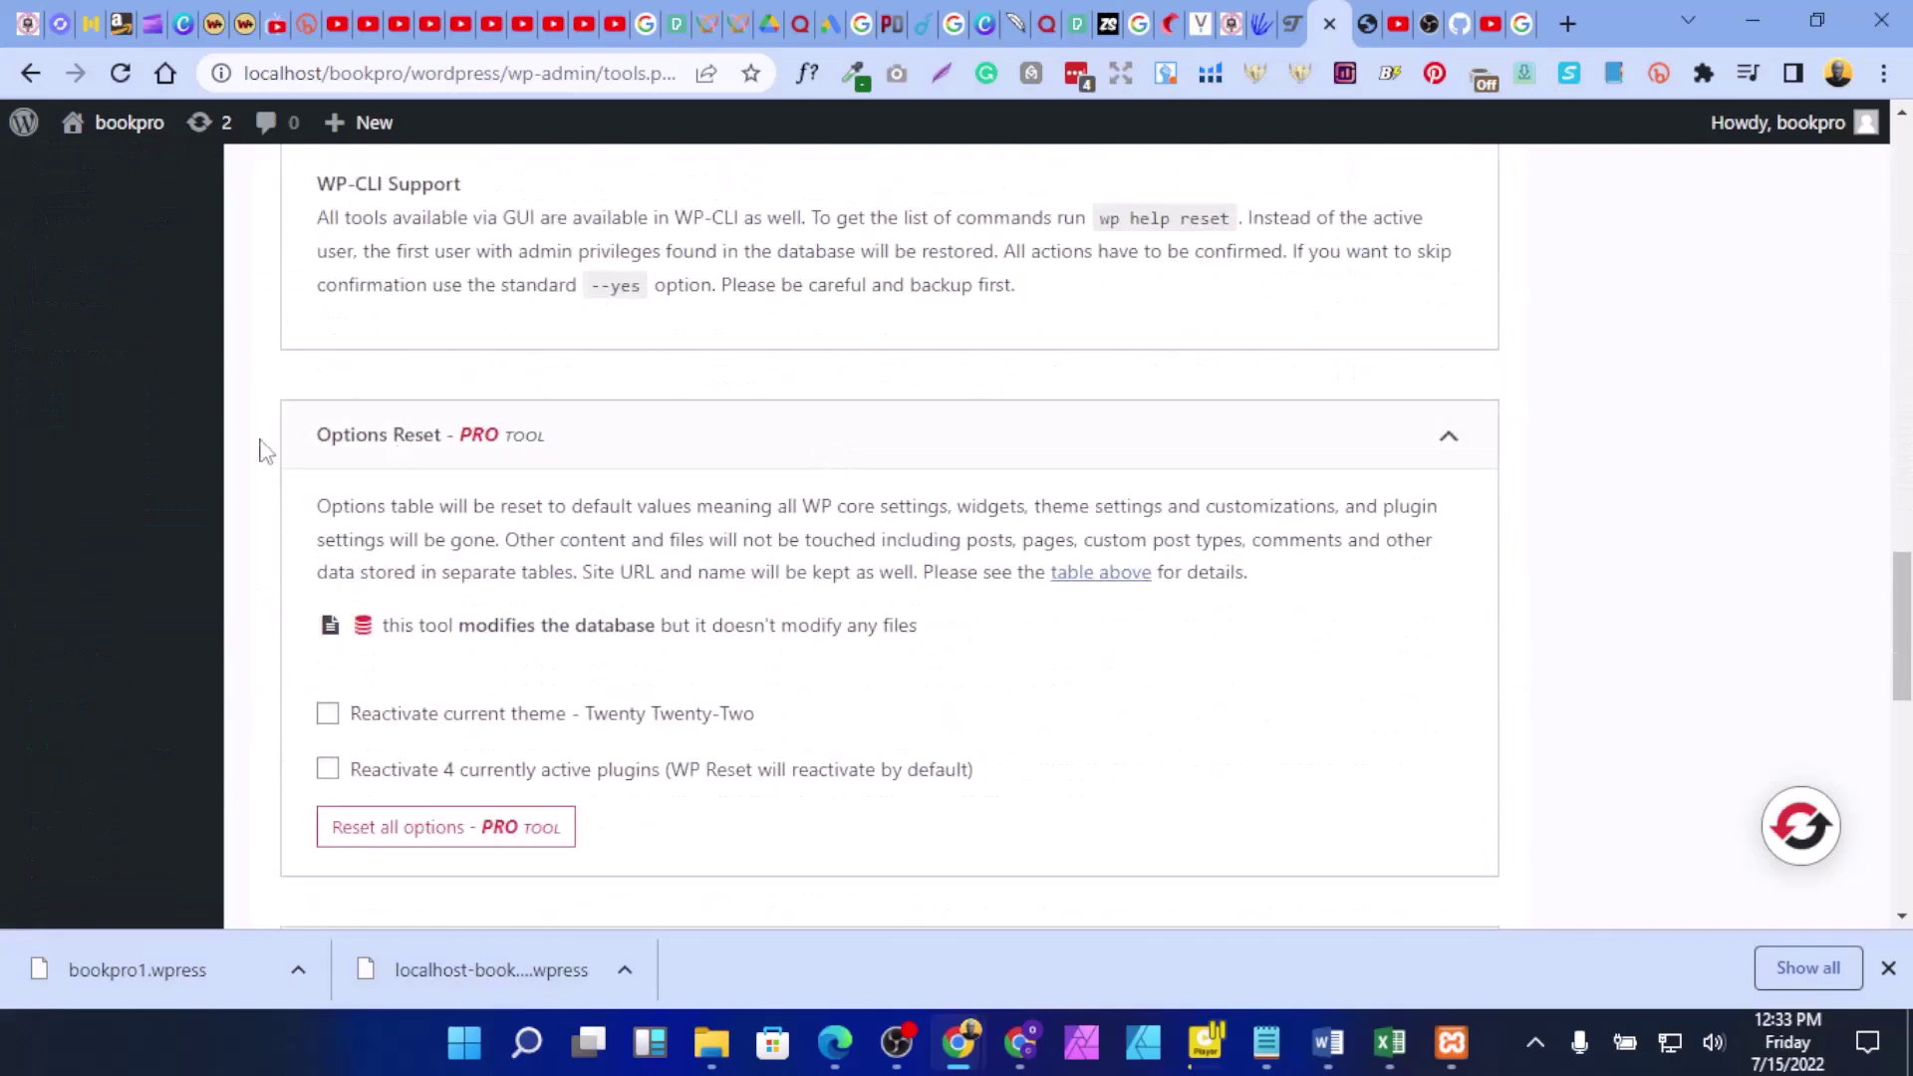
left_click_drag(458, 435, 548, 435)
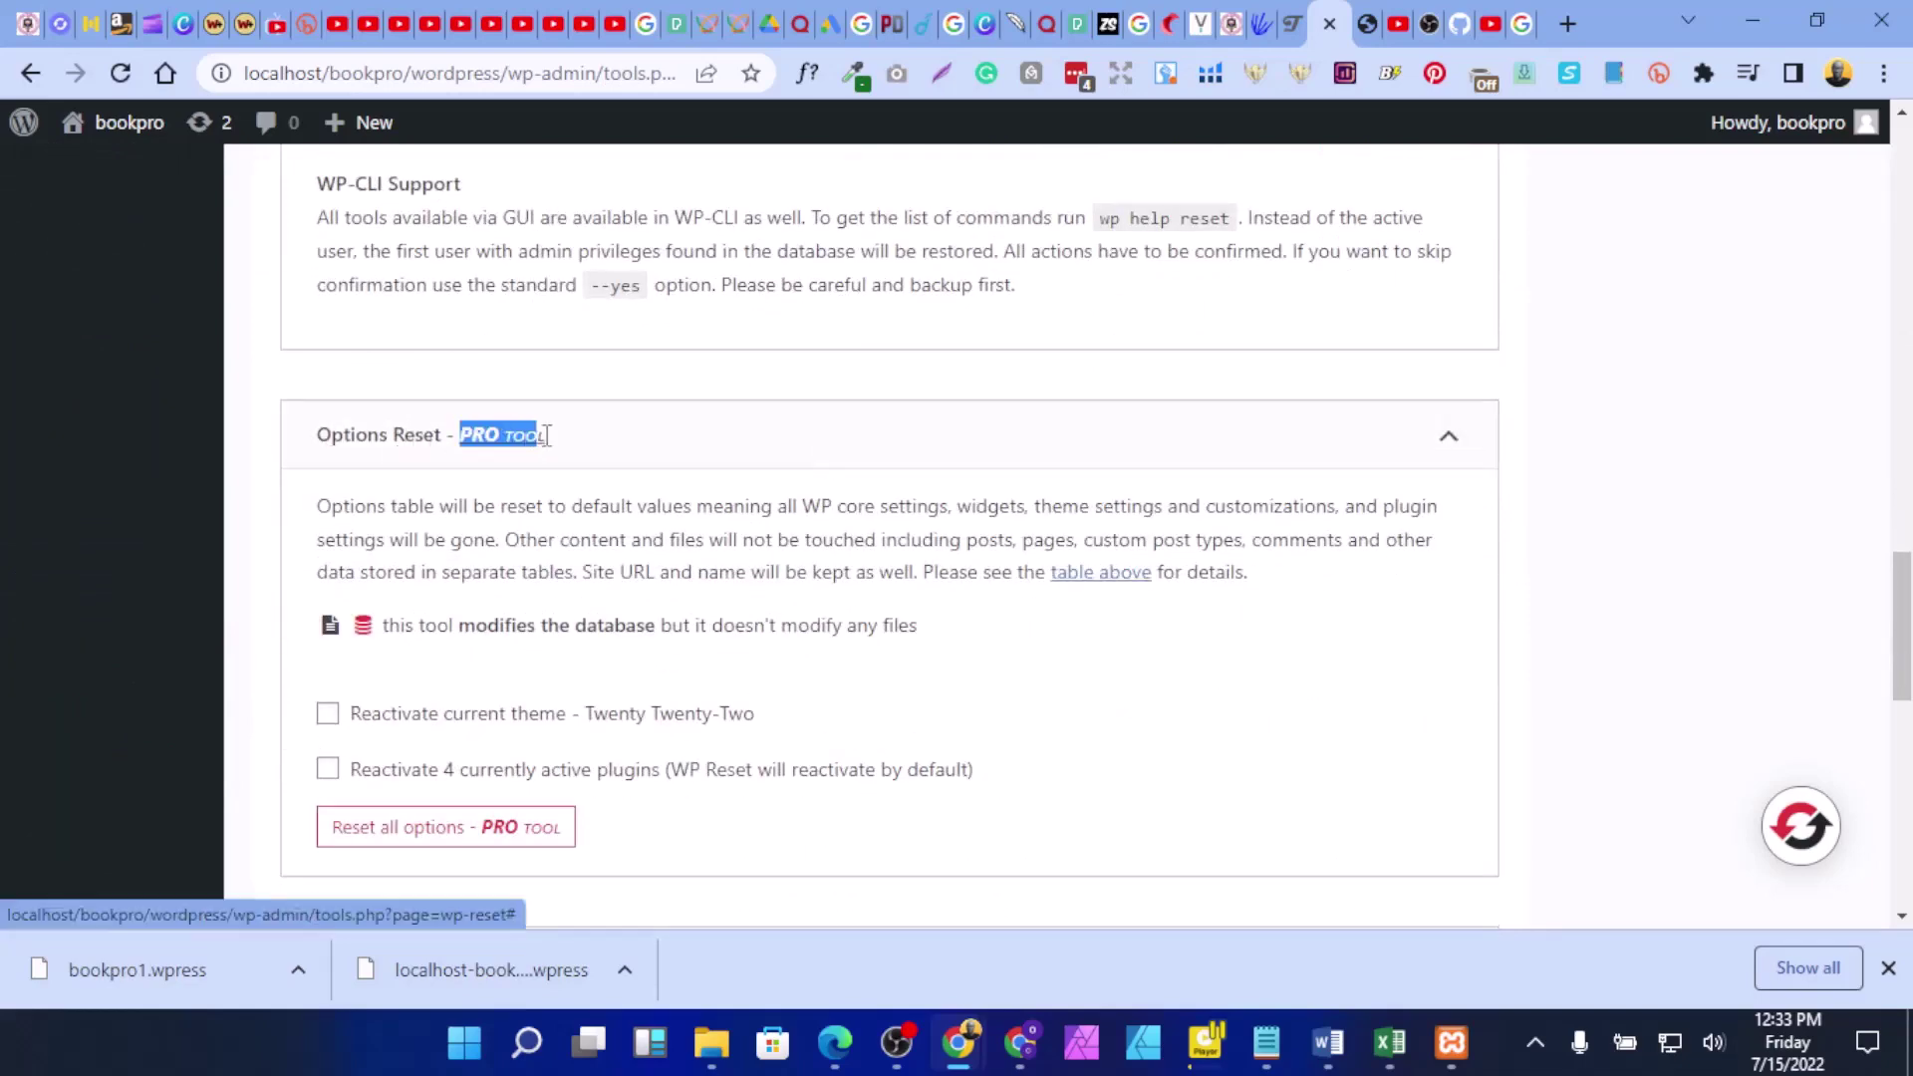
scroll(631, 431, "down", 3)
scroll(632, 431, "down", 4)
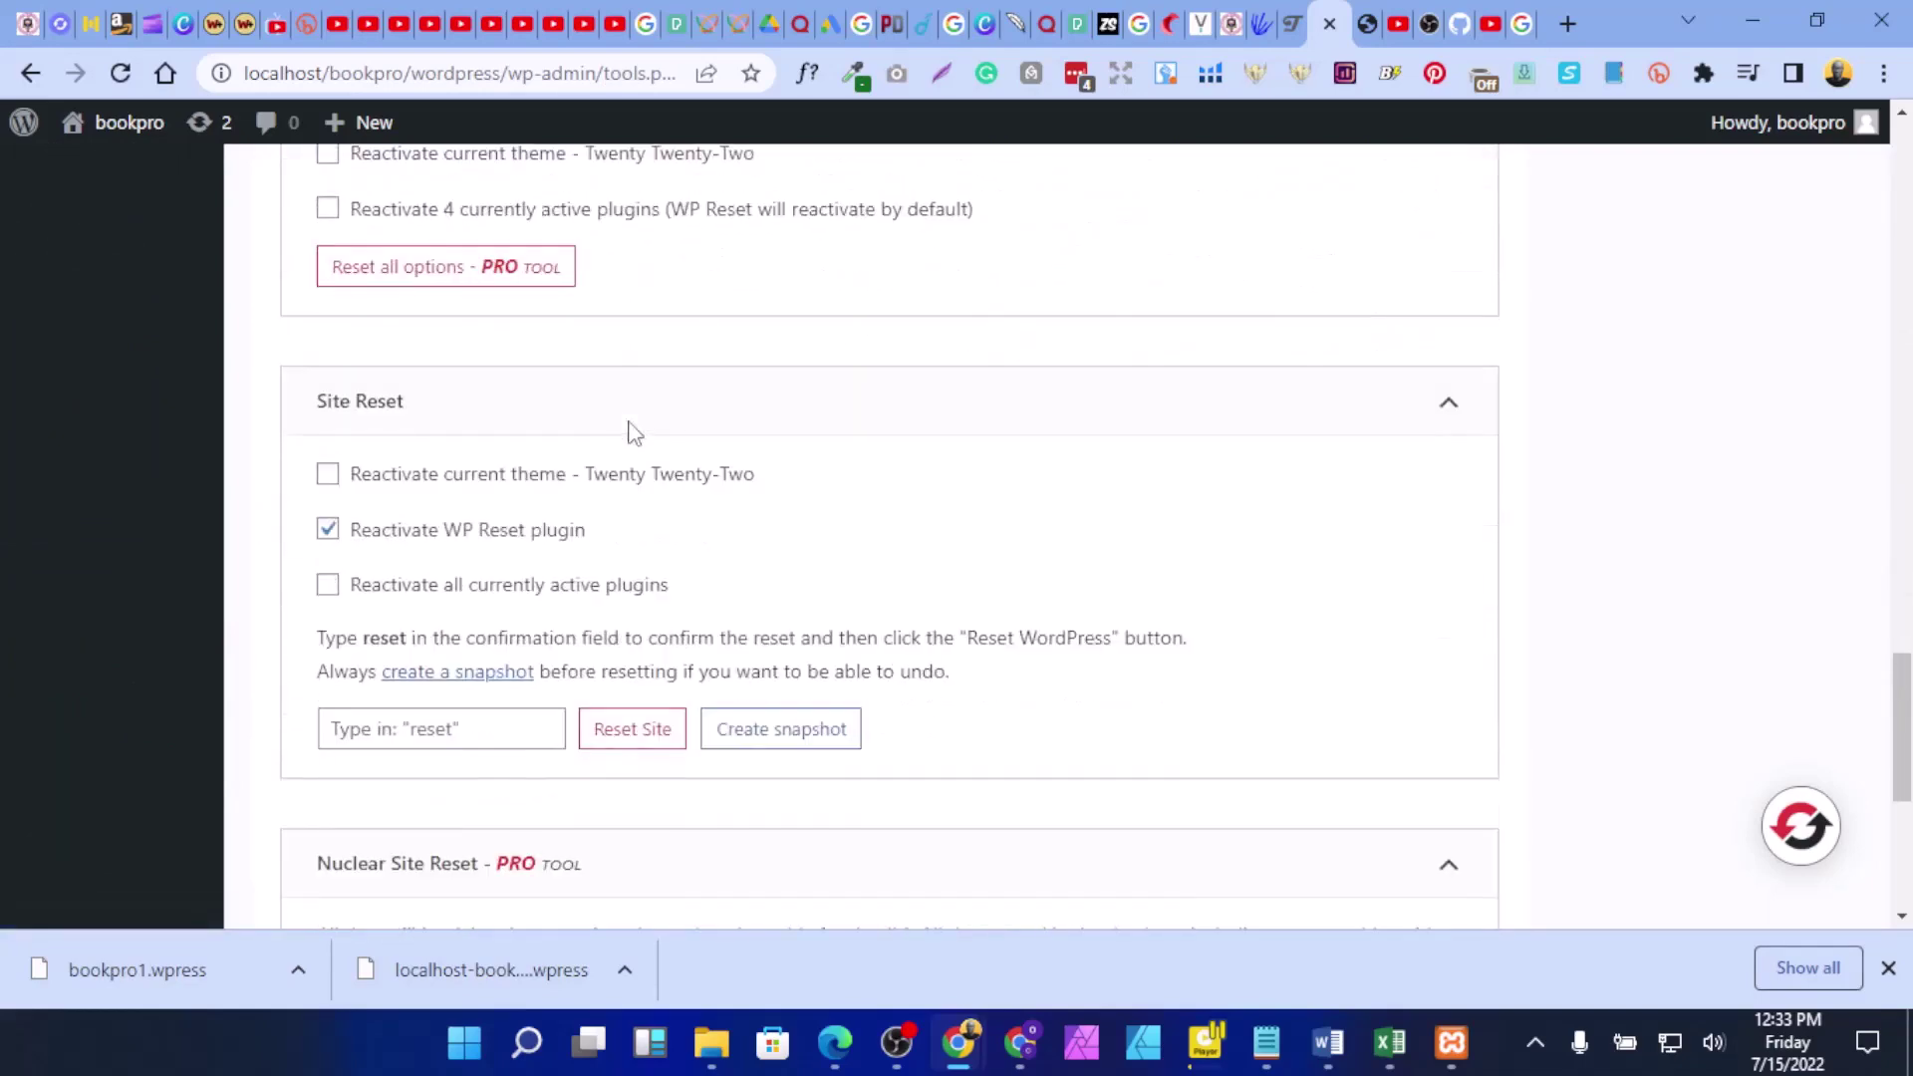
left_click_drag(312, 275, 414, 269)
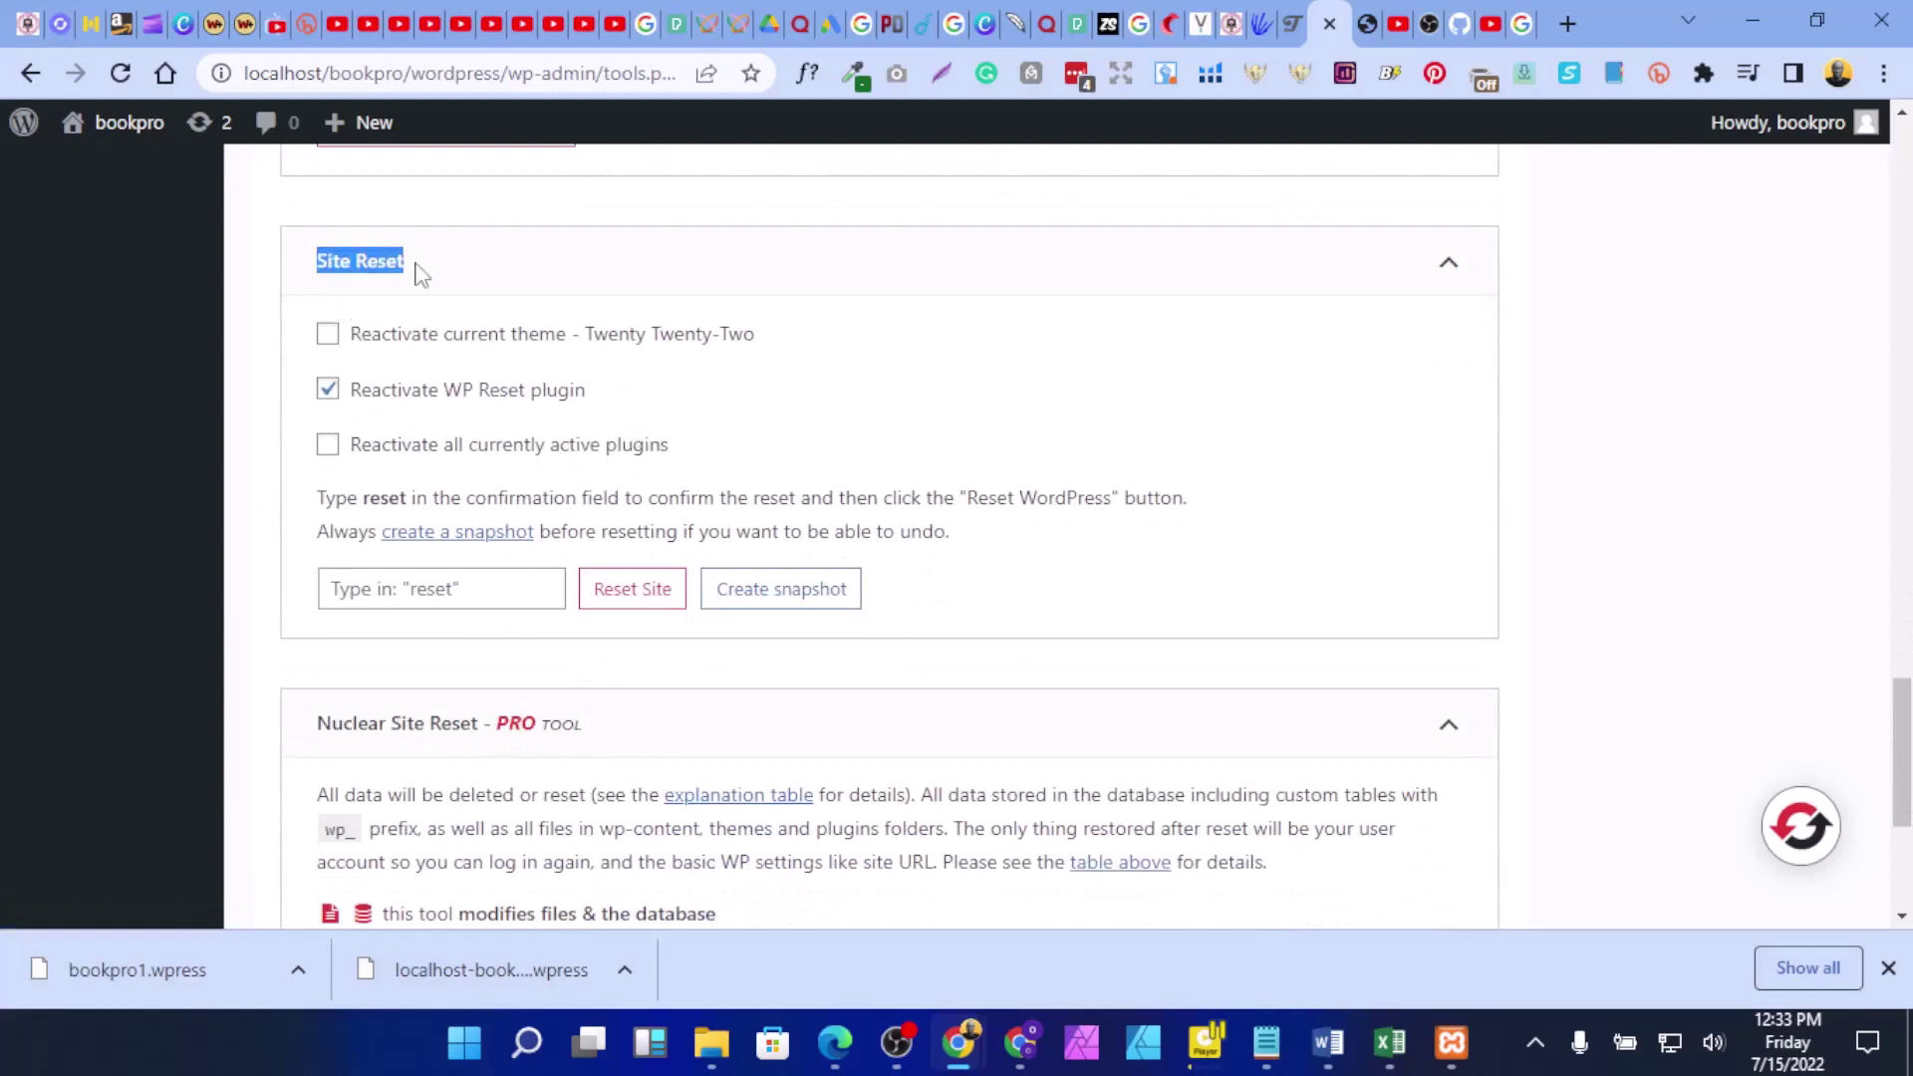
left_click(502, 582)
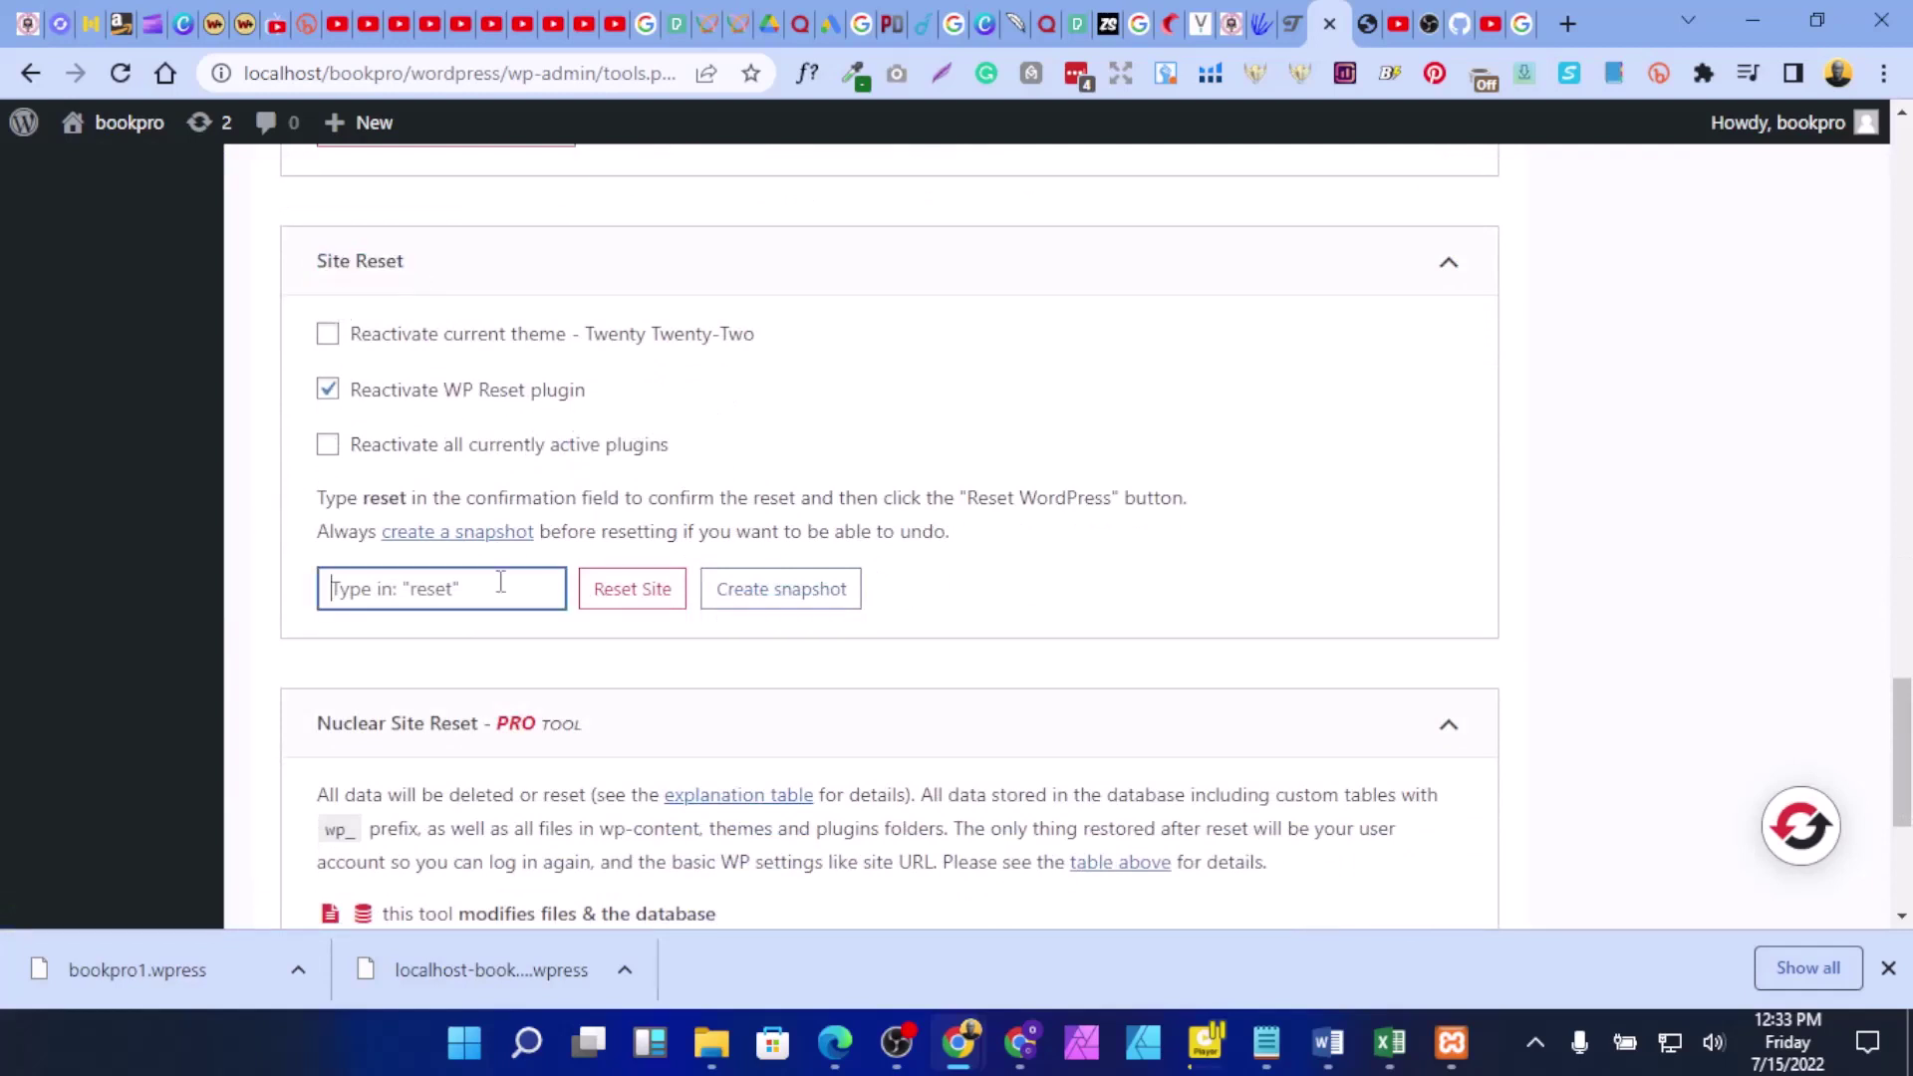
type("reset")
left_click(628, 594)
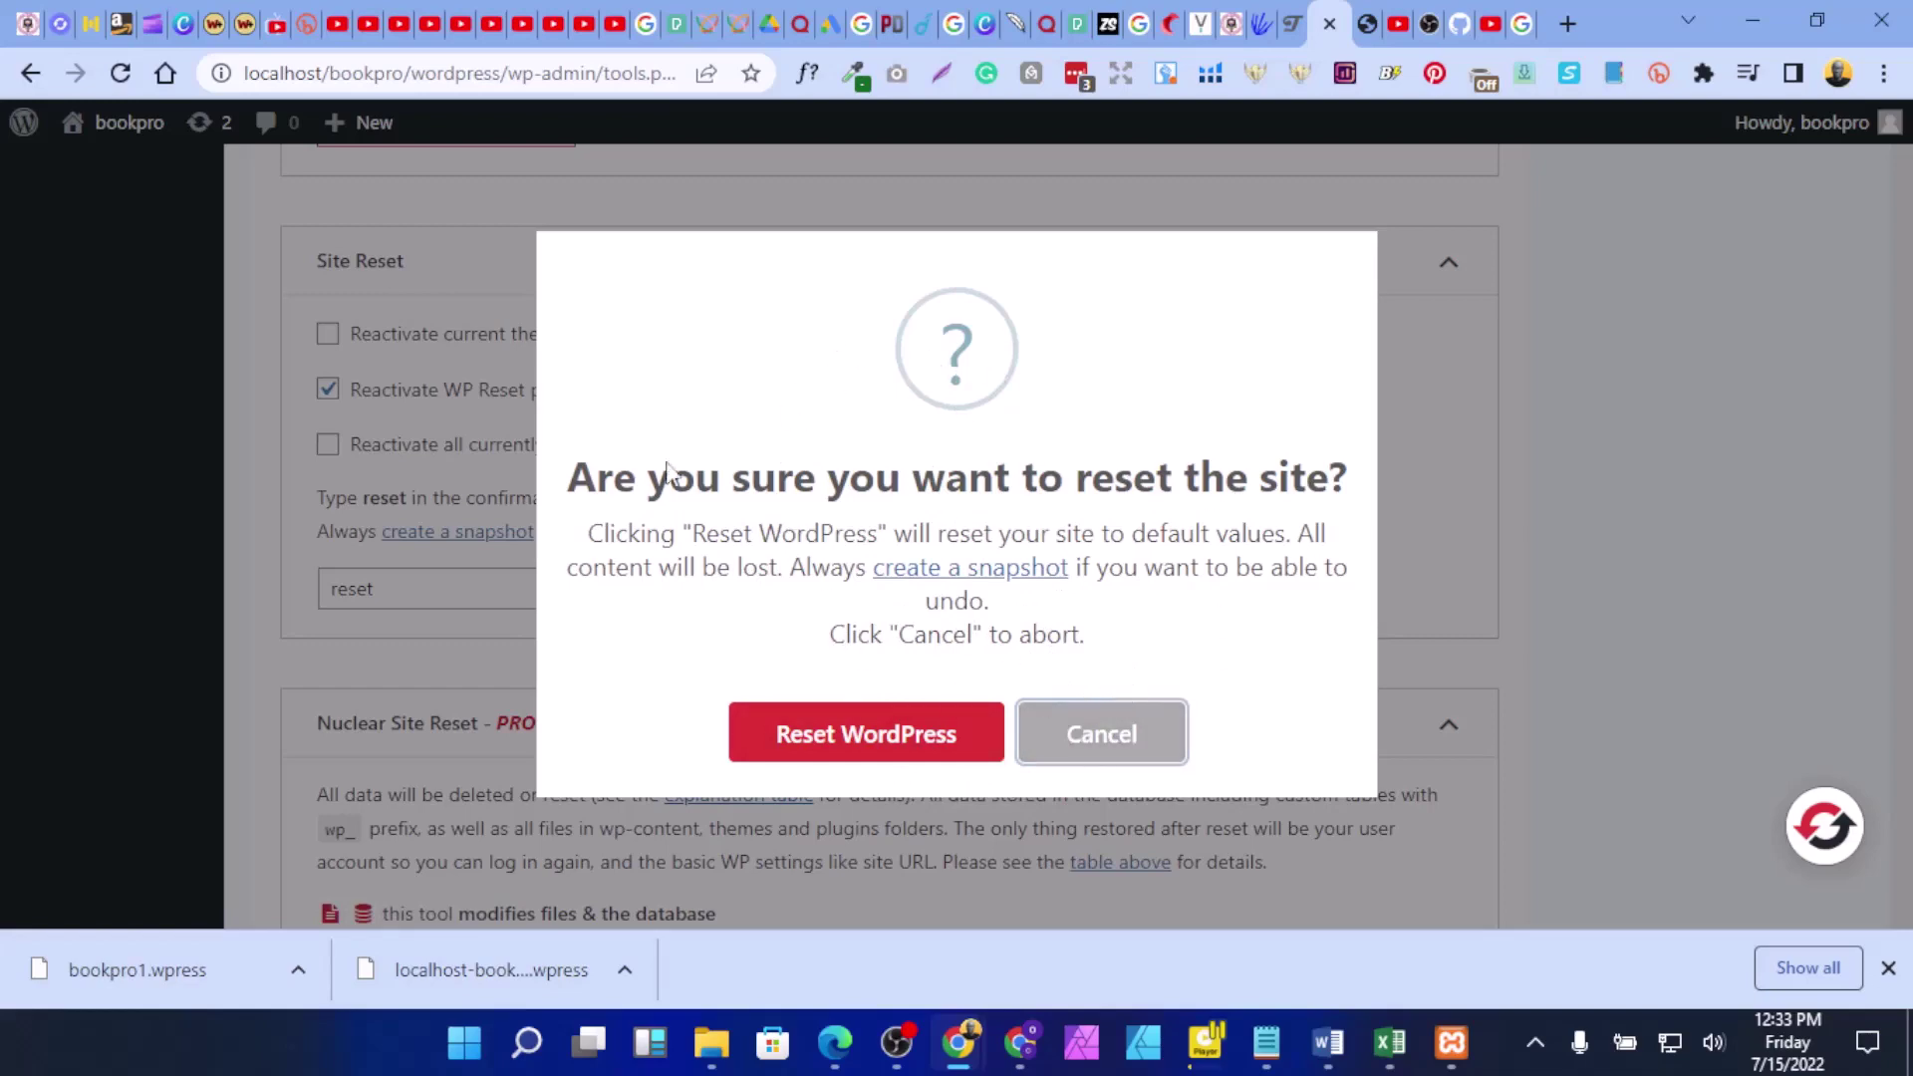
left_click(1098, 759)
Step: Review the WP Reset table of which data each reset tool deletes or keeps
scroll(871, 668, "up", 10)
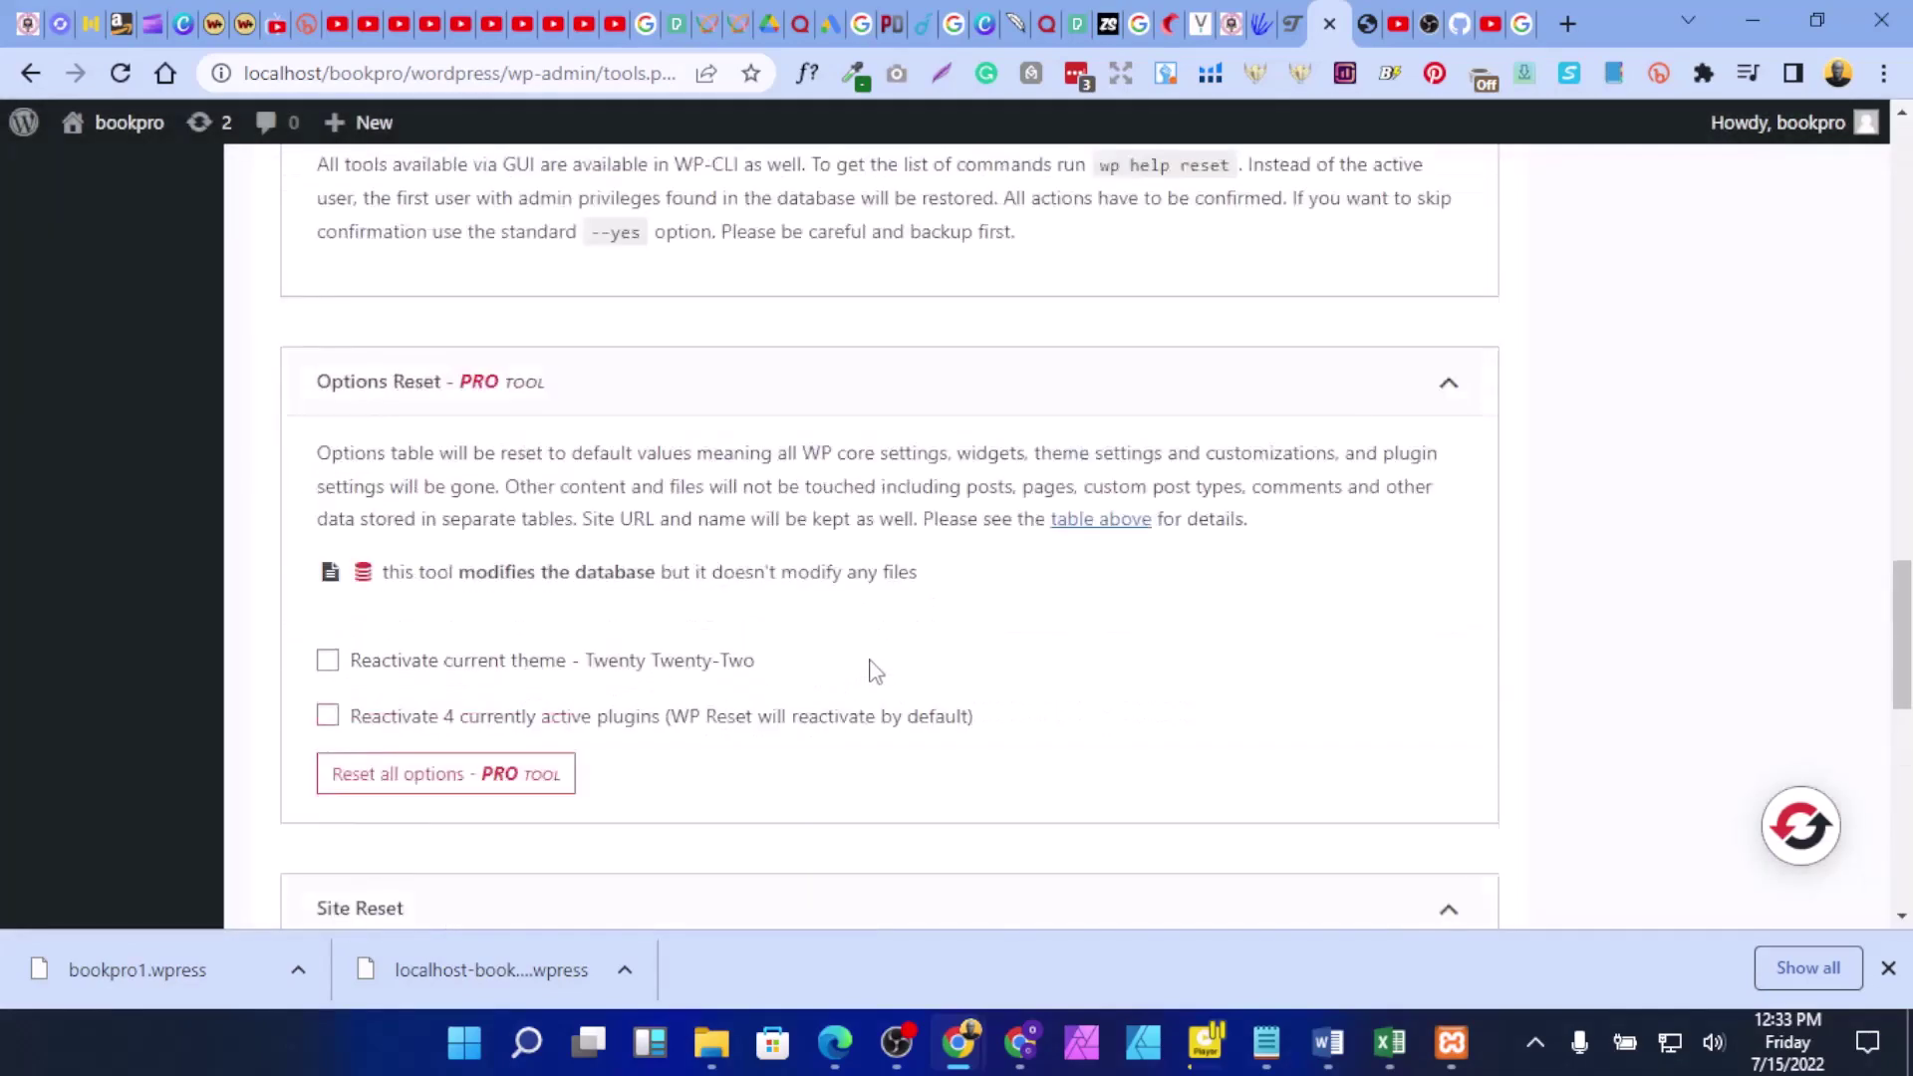
scroll(872, 658, "up", 10)
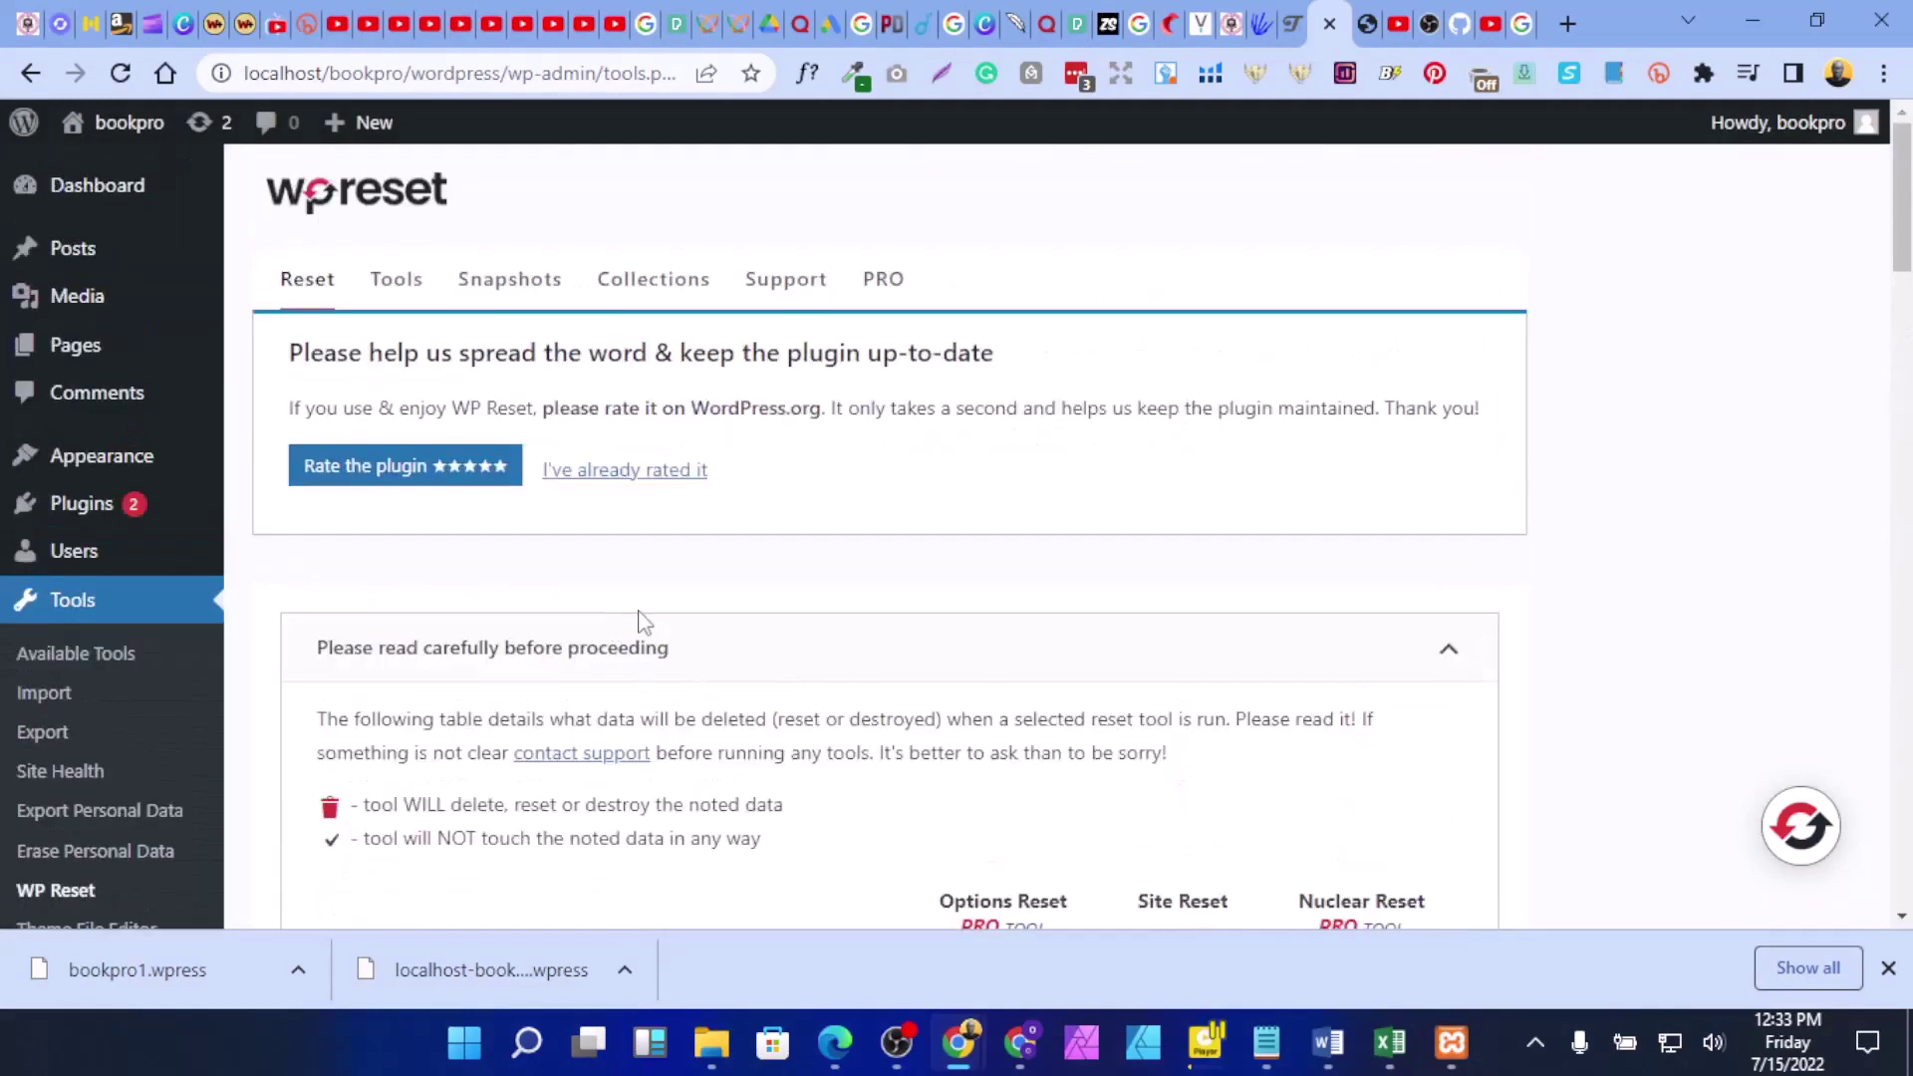
scroll(641, 624, "down", 3)
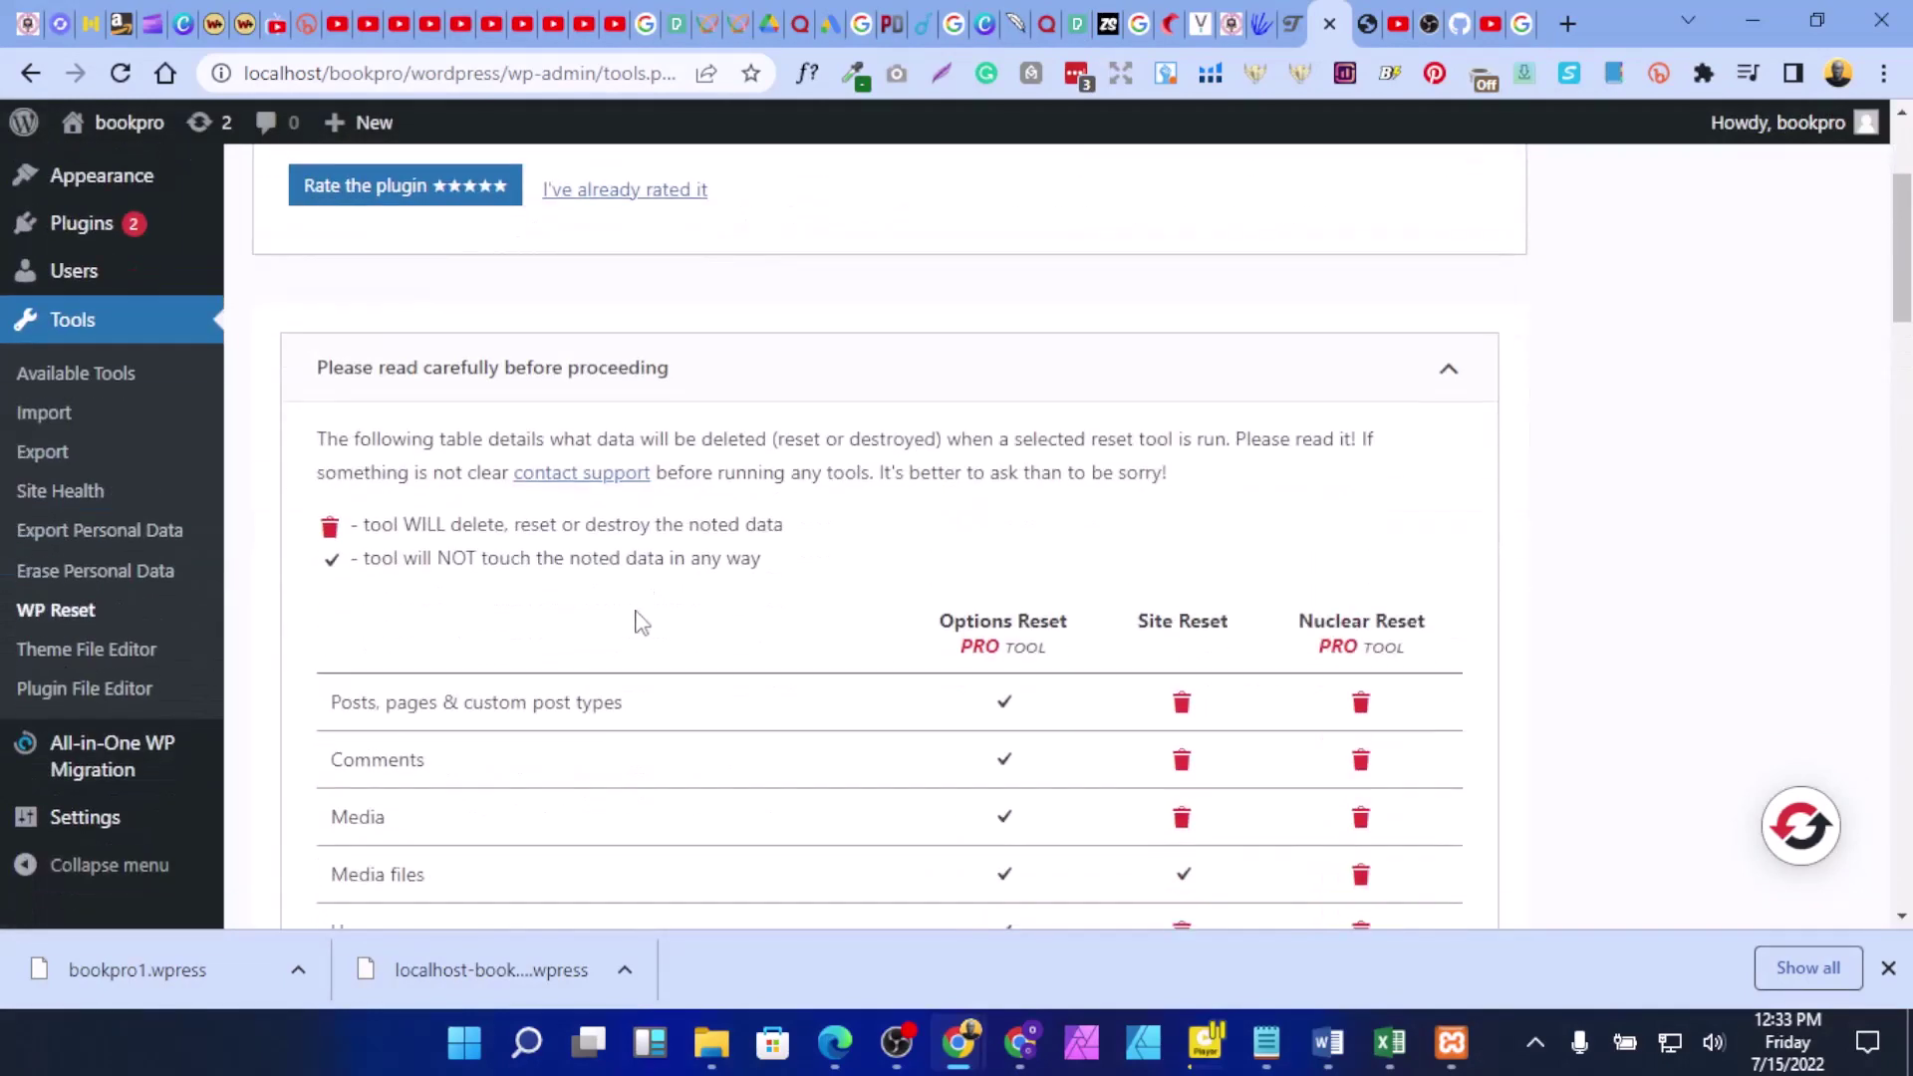
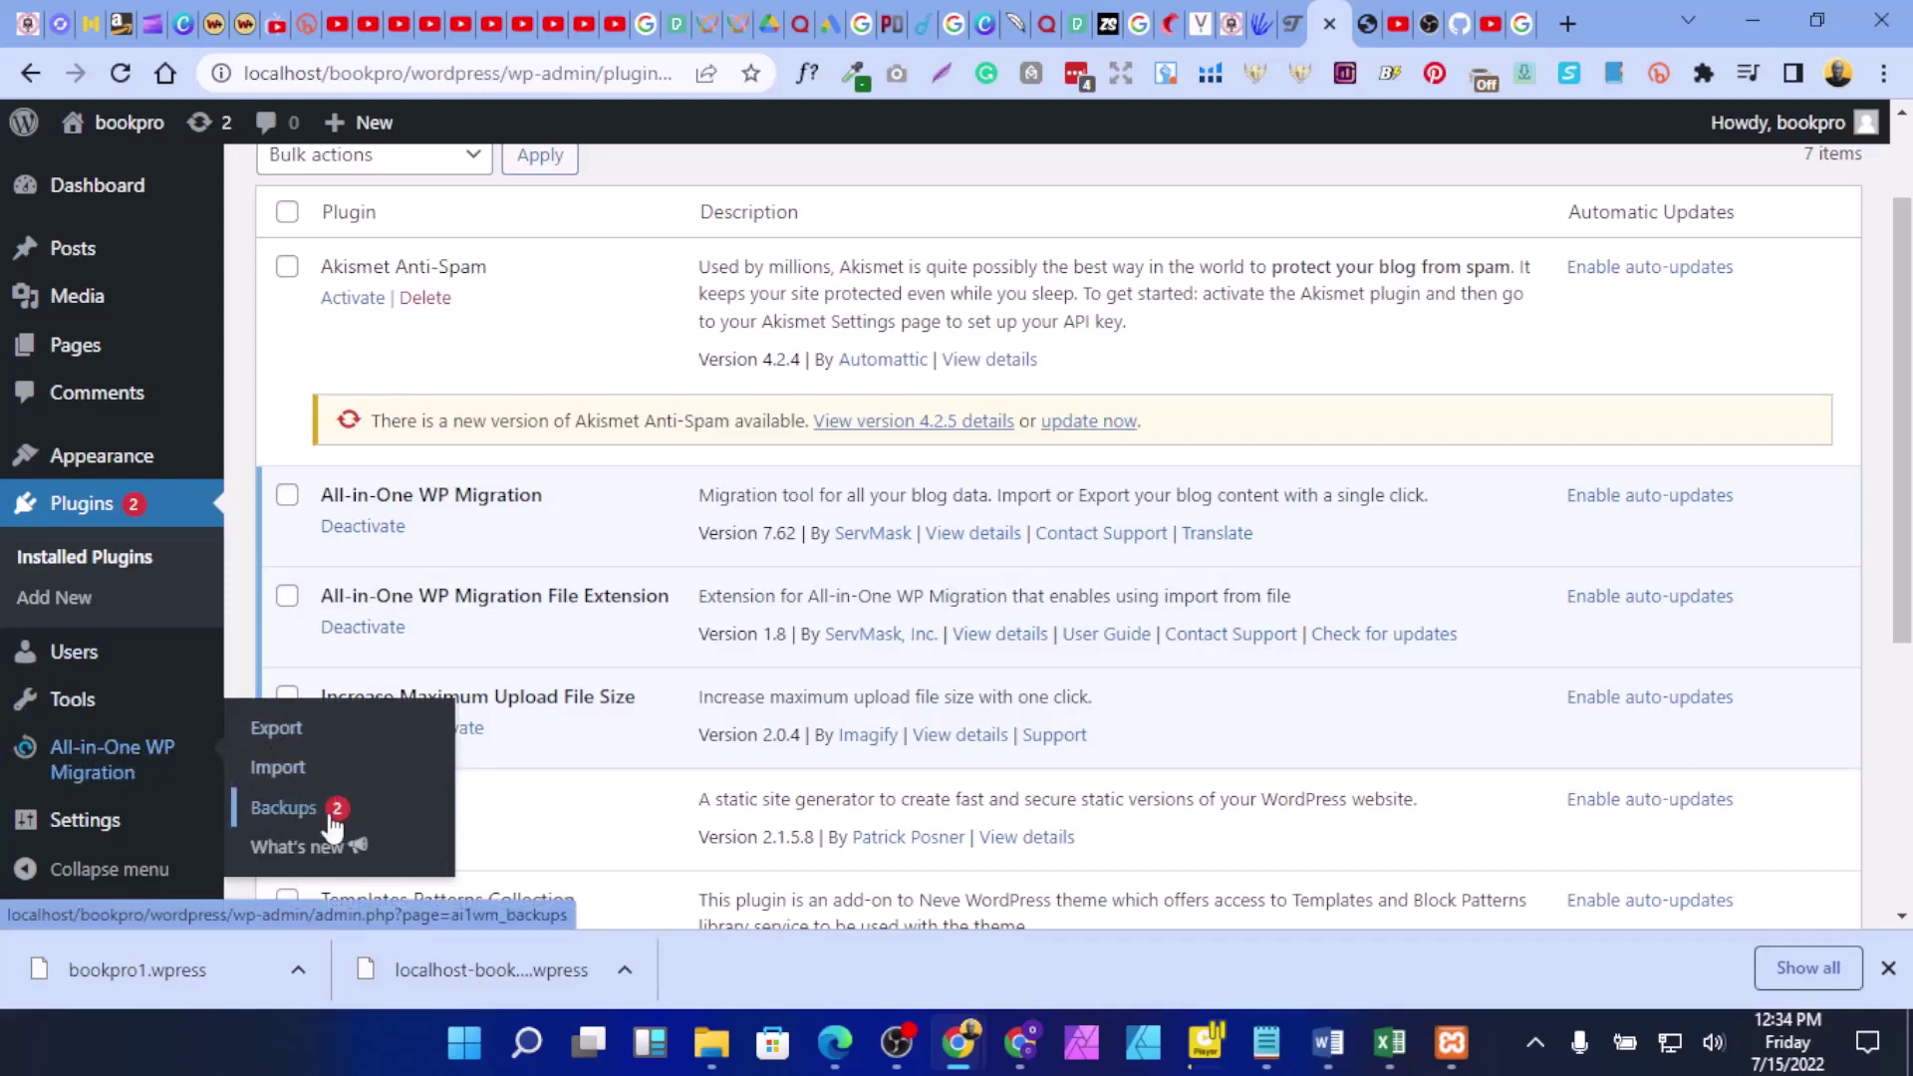
Step: Export the site to a file with All-in-One WP Migration
left_click(278, 735)
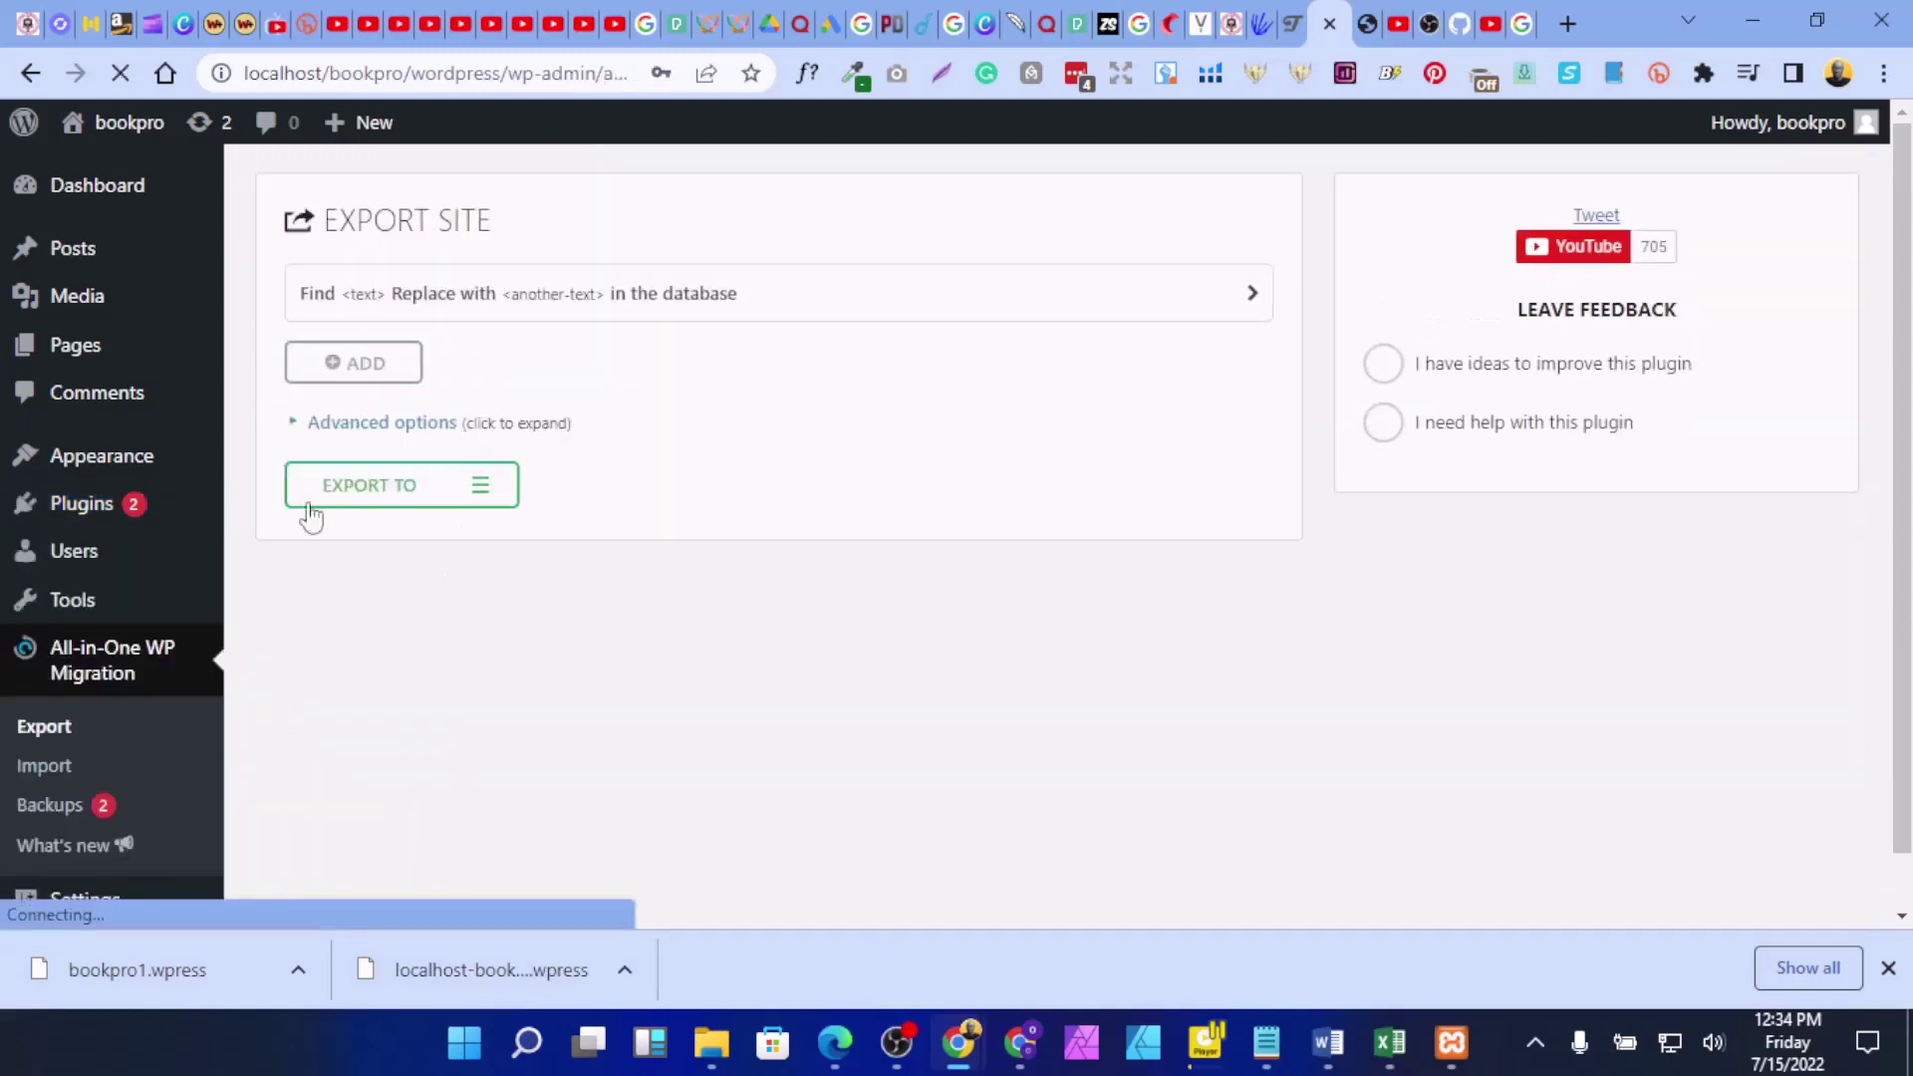
left_click(481, 495)
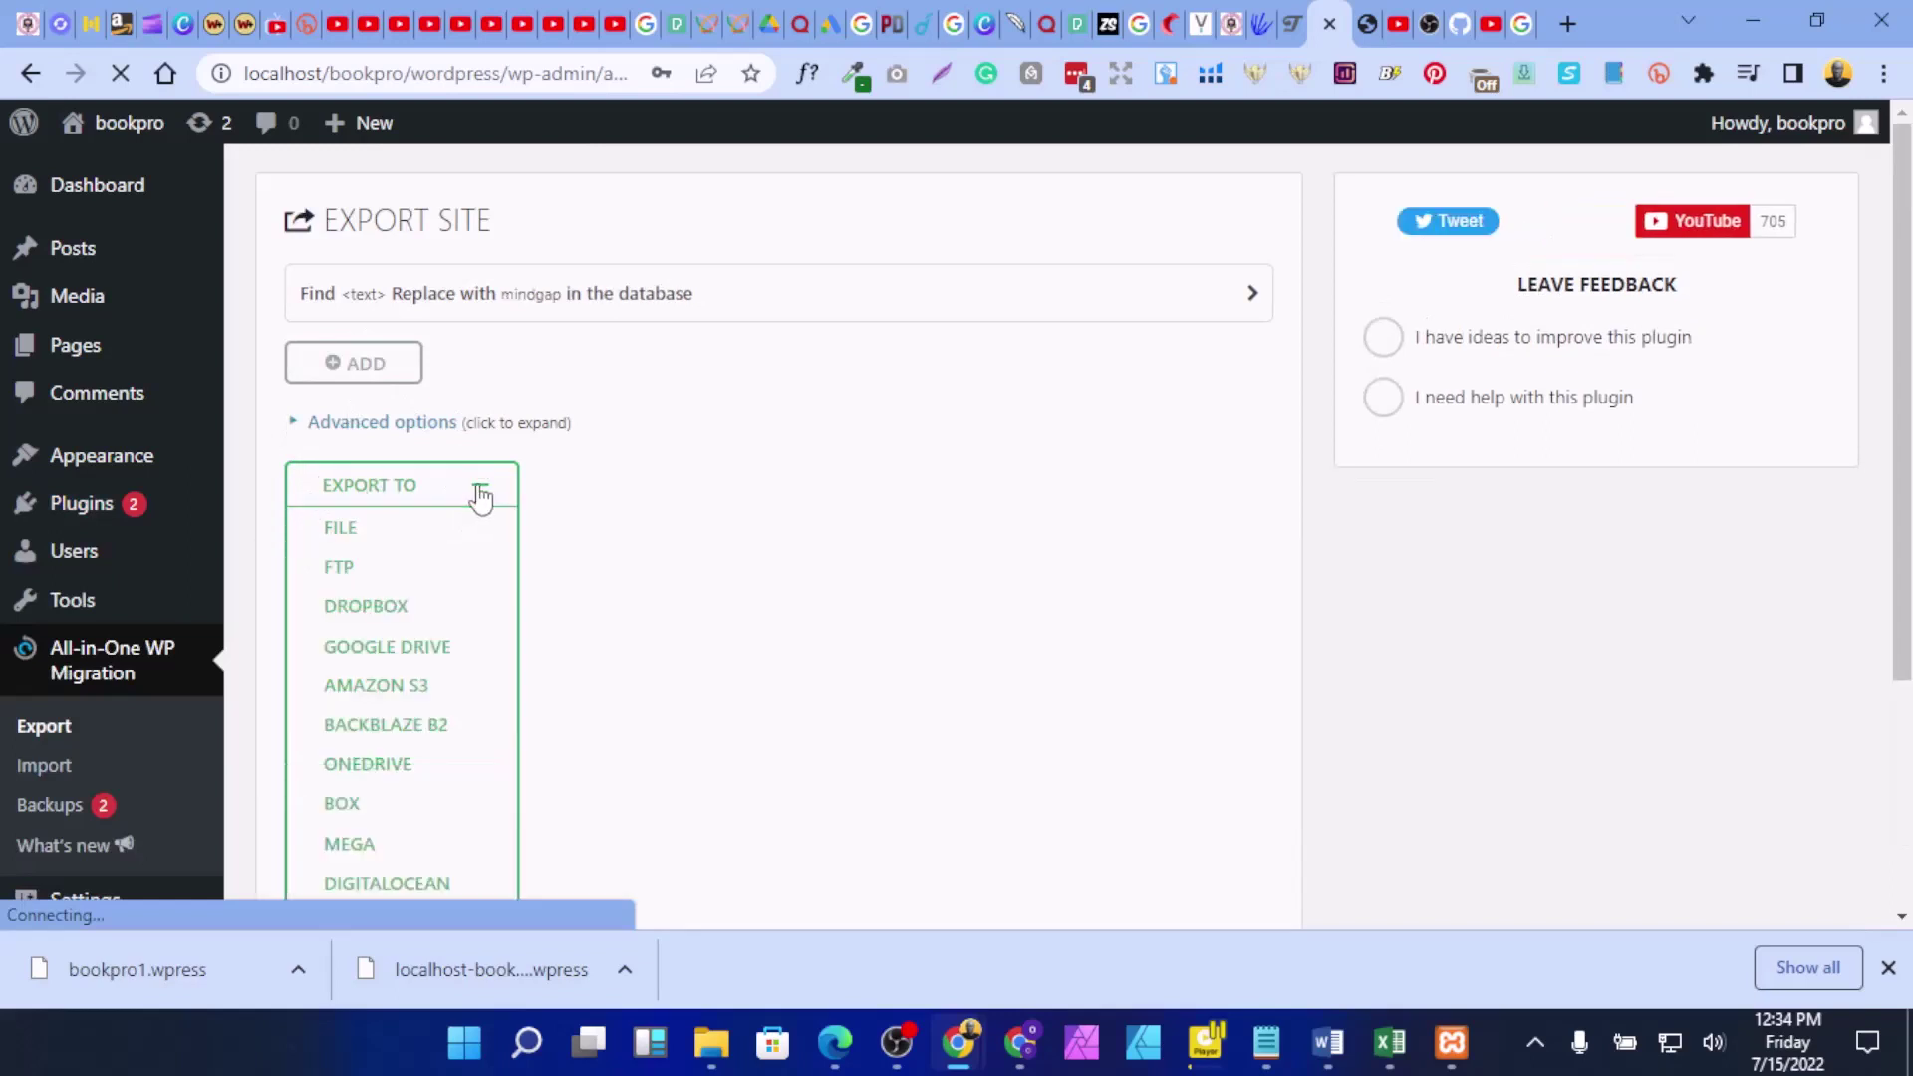
left_click(341, 528)
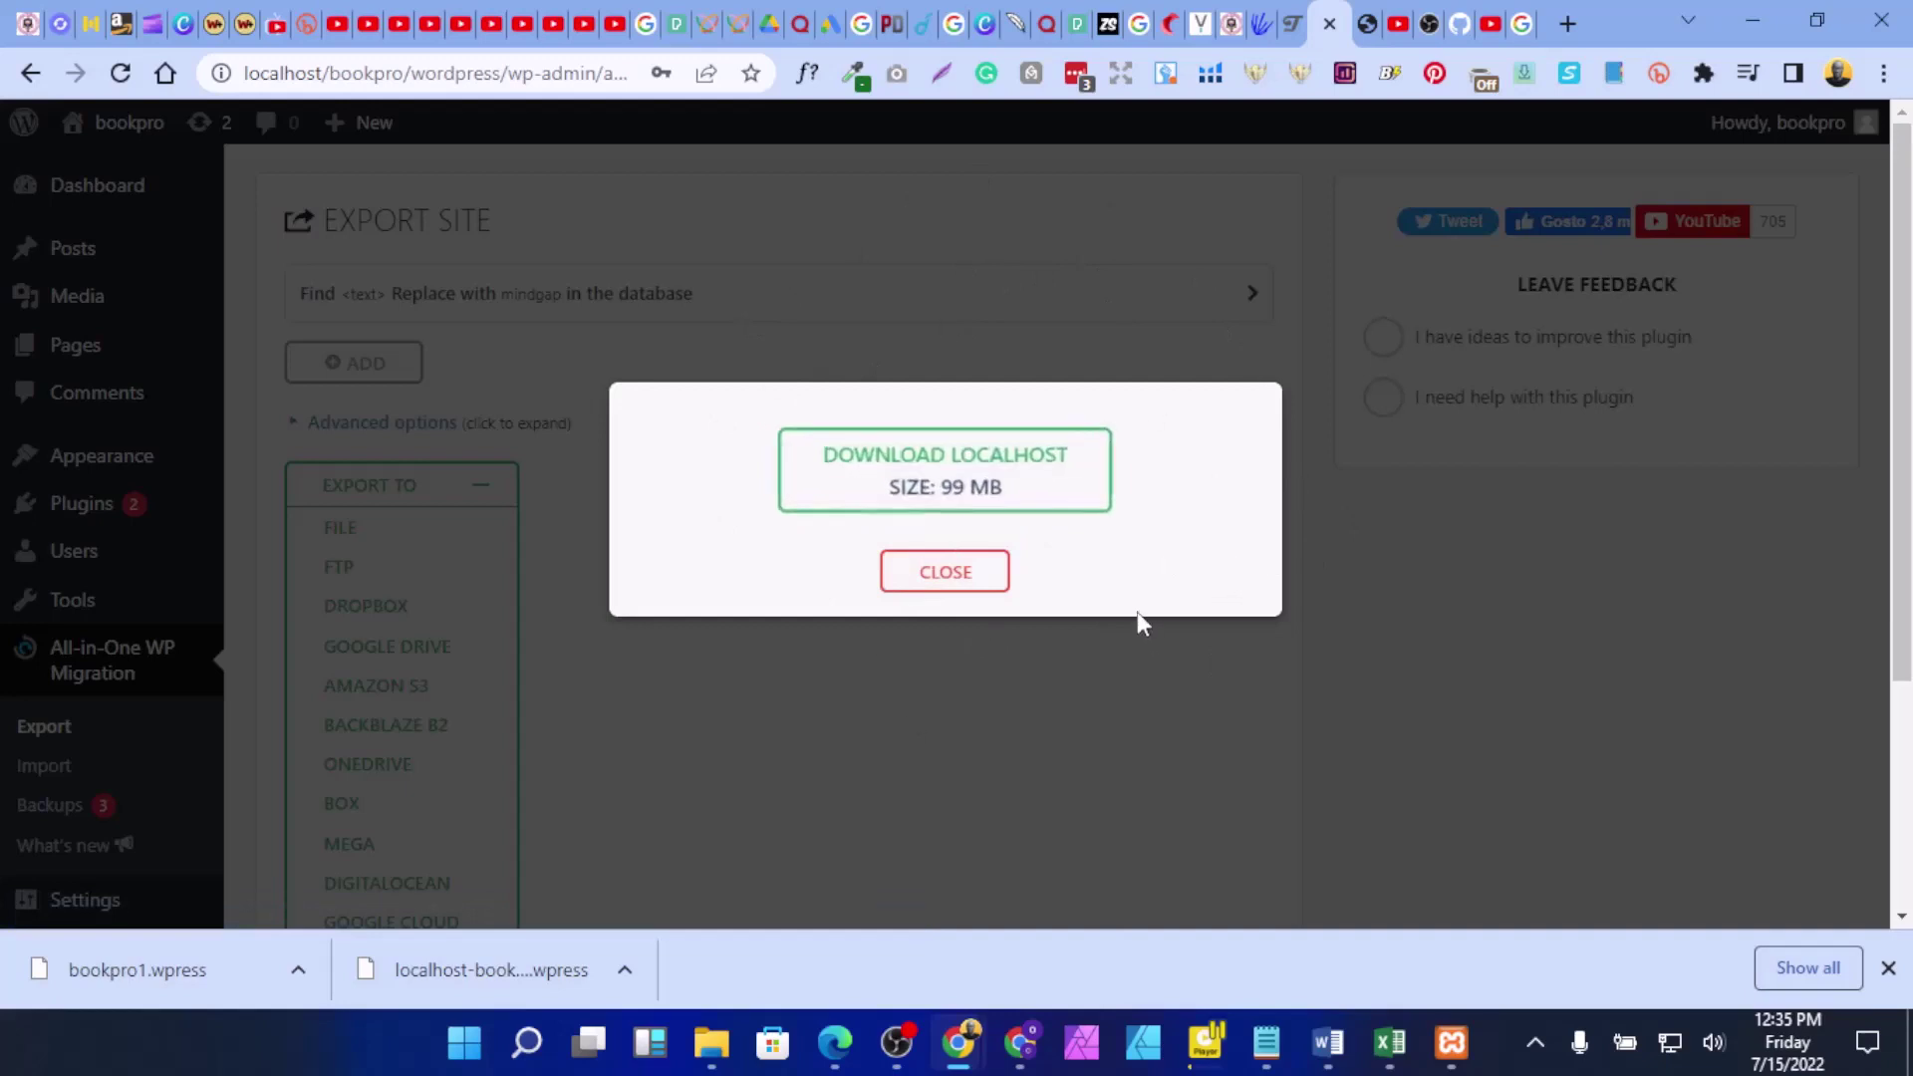
Step: Download the exported backup to the Desktop as bookpro2 and close the export dialog
left_click(952, 476)
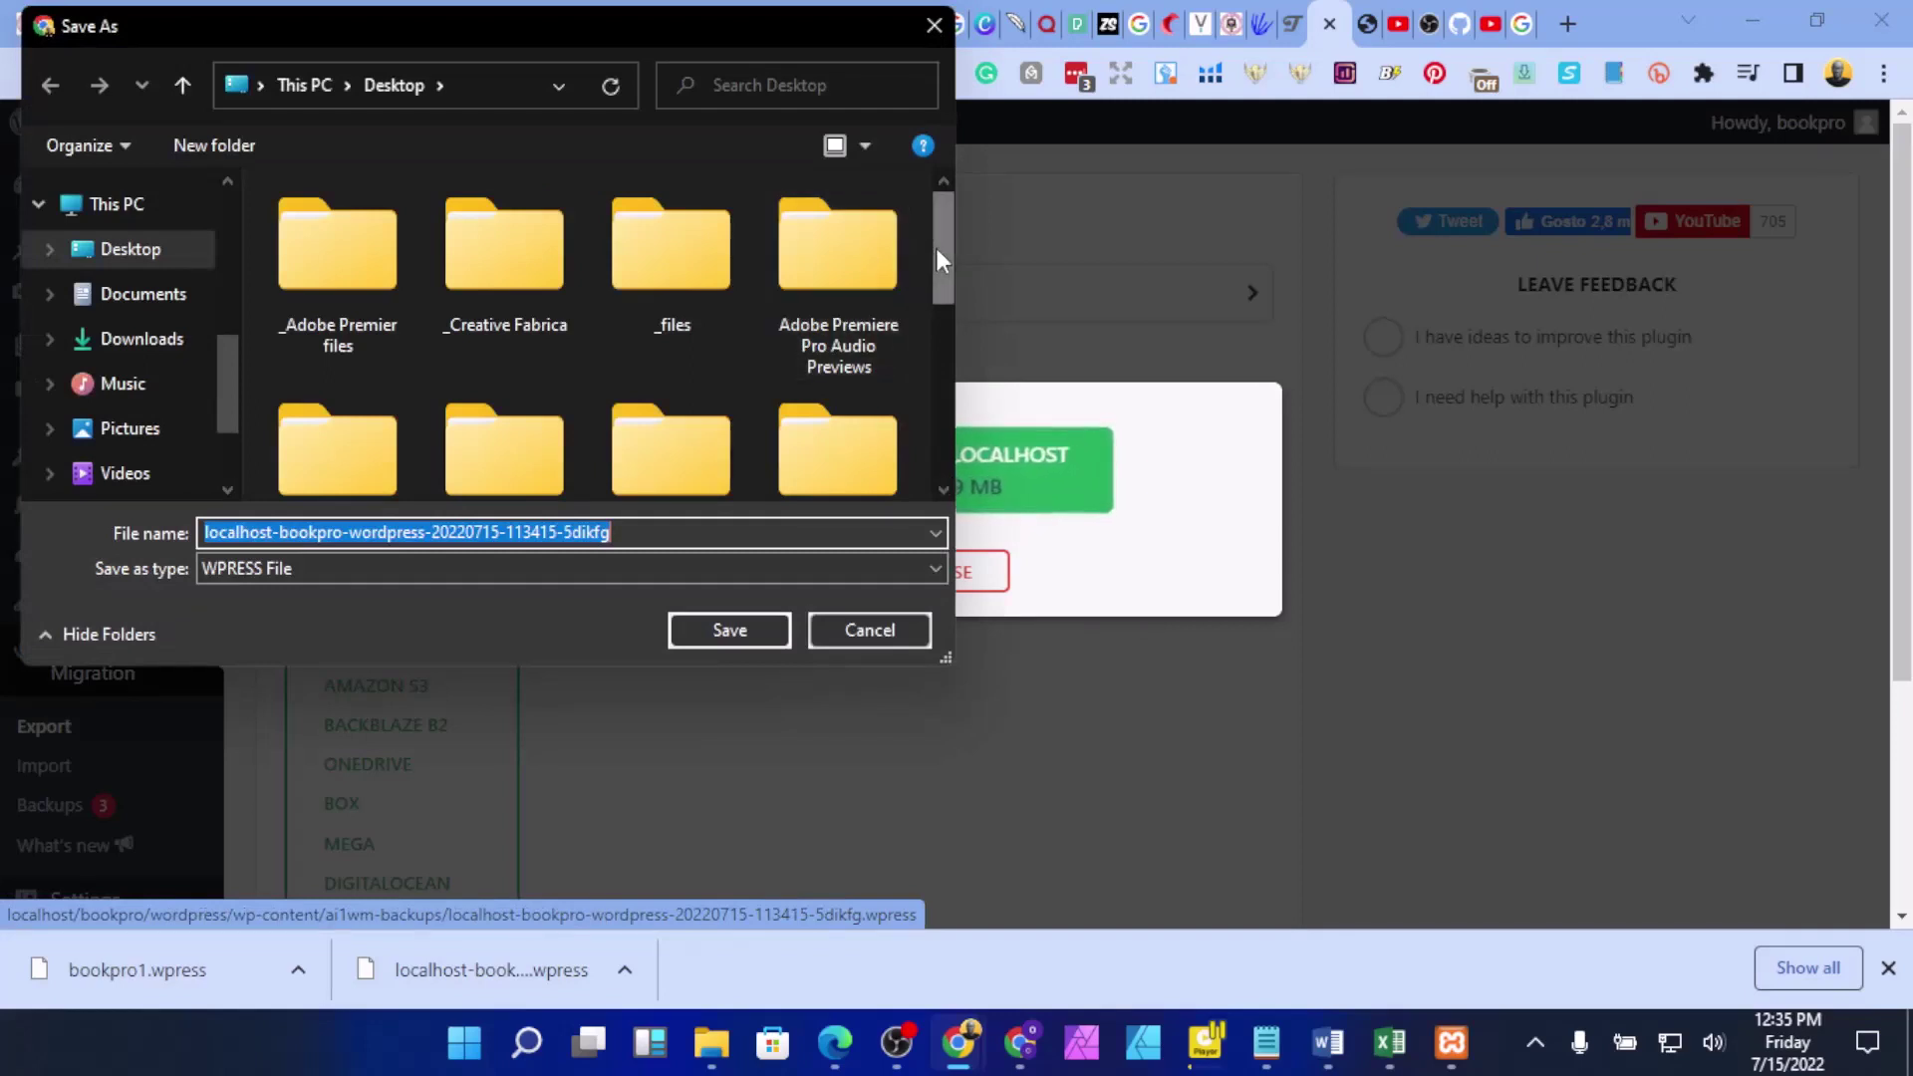
mouse_move(937, 248)
left_mouse_down()
mouse_move(940, 321)
mouse_move(942, 230)
left_mouse_up()
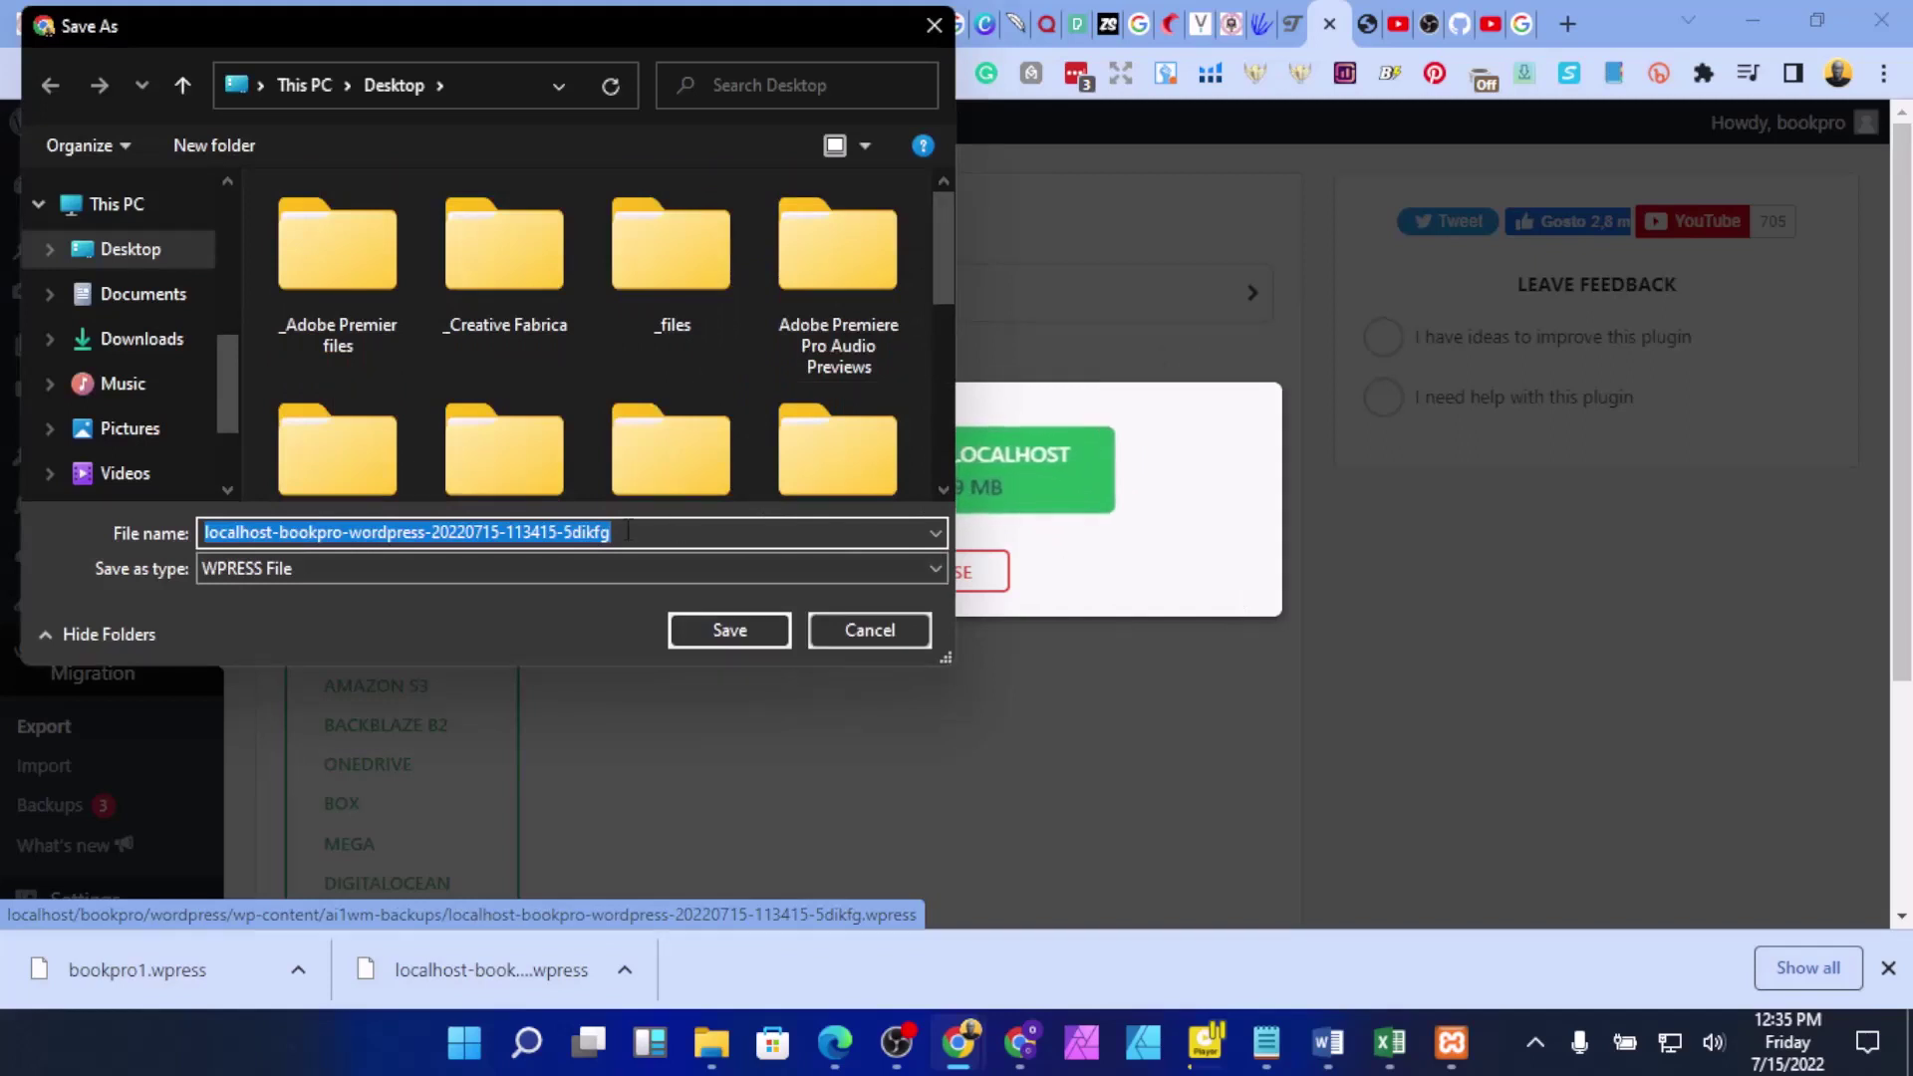
type("b")
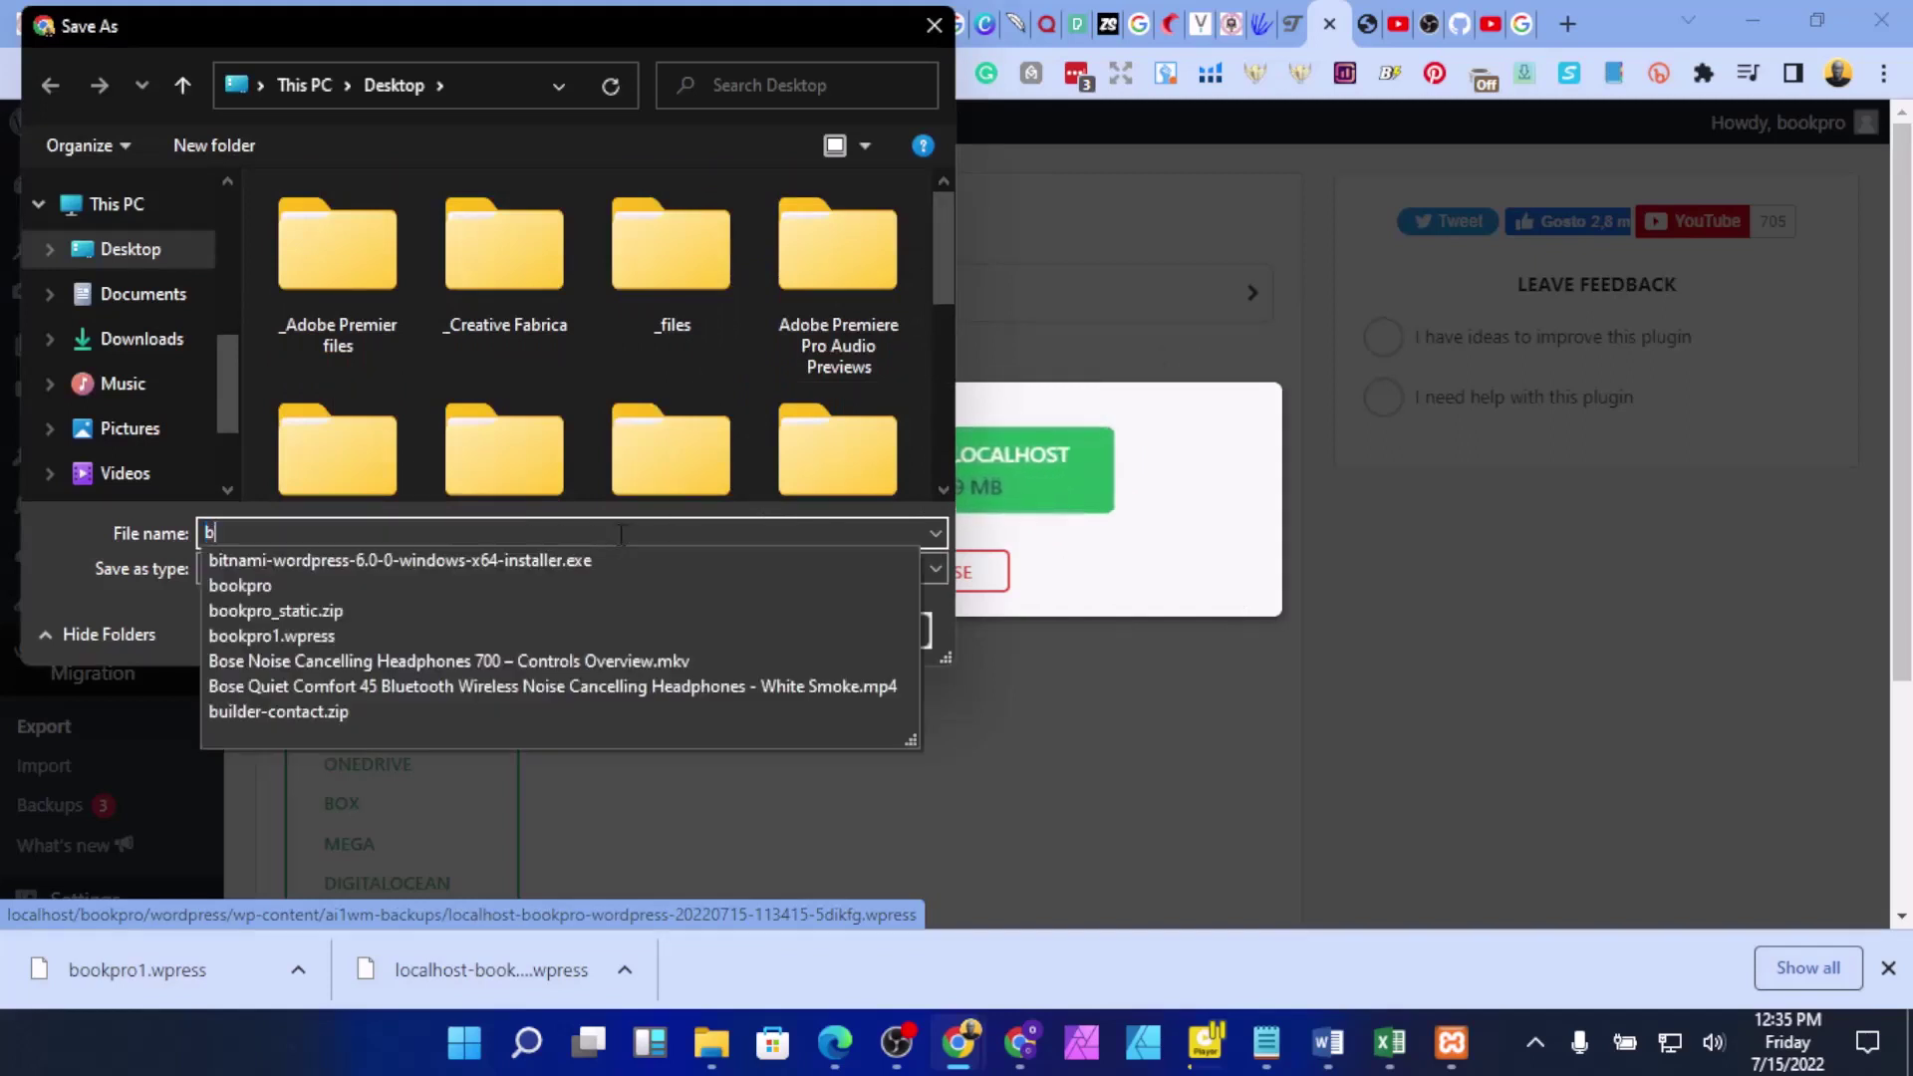
type("ookpro2")
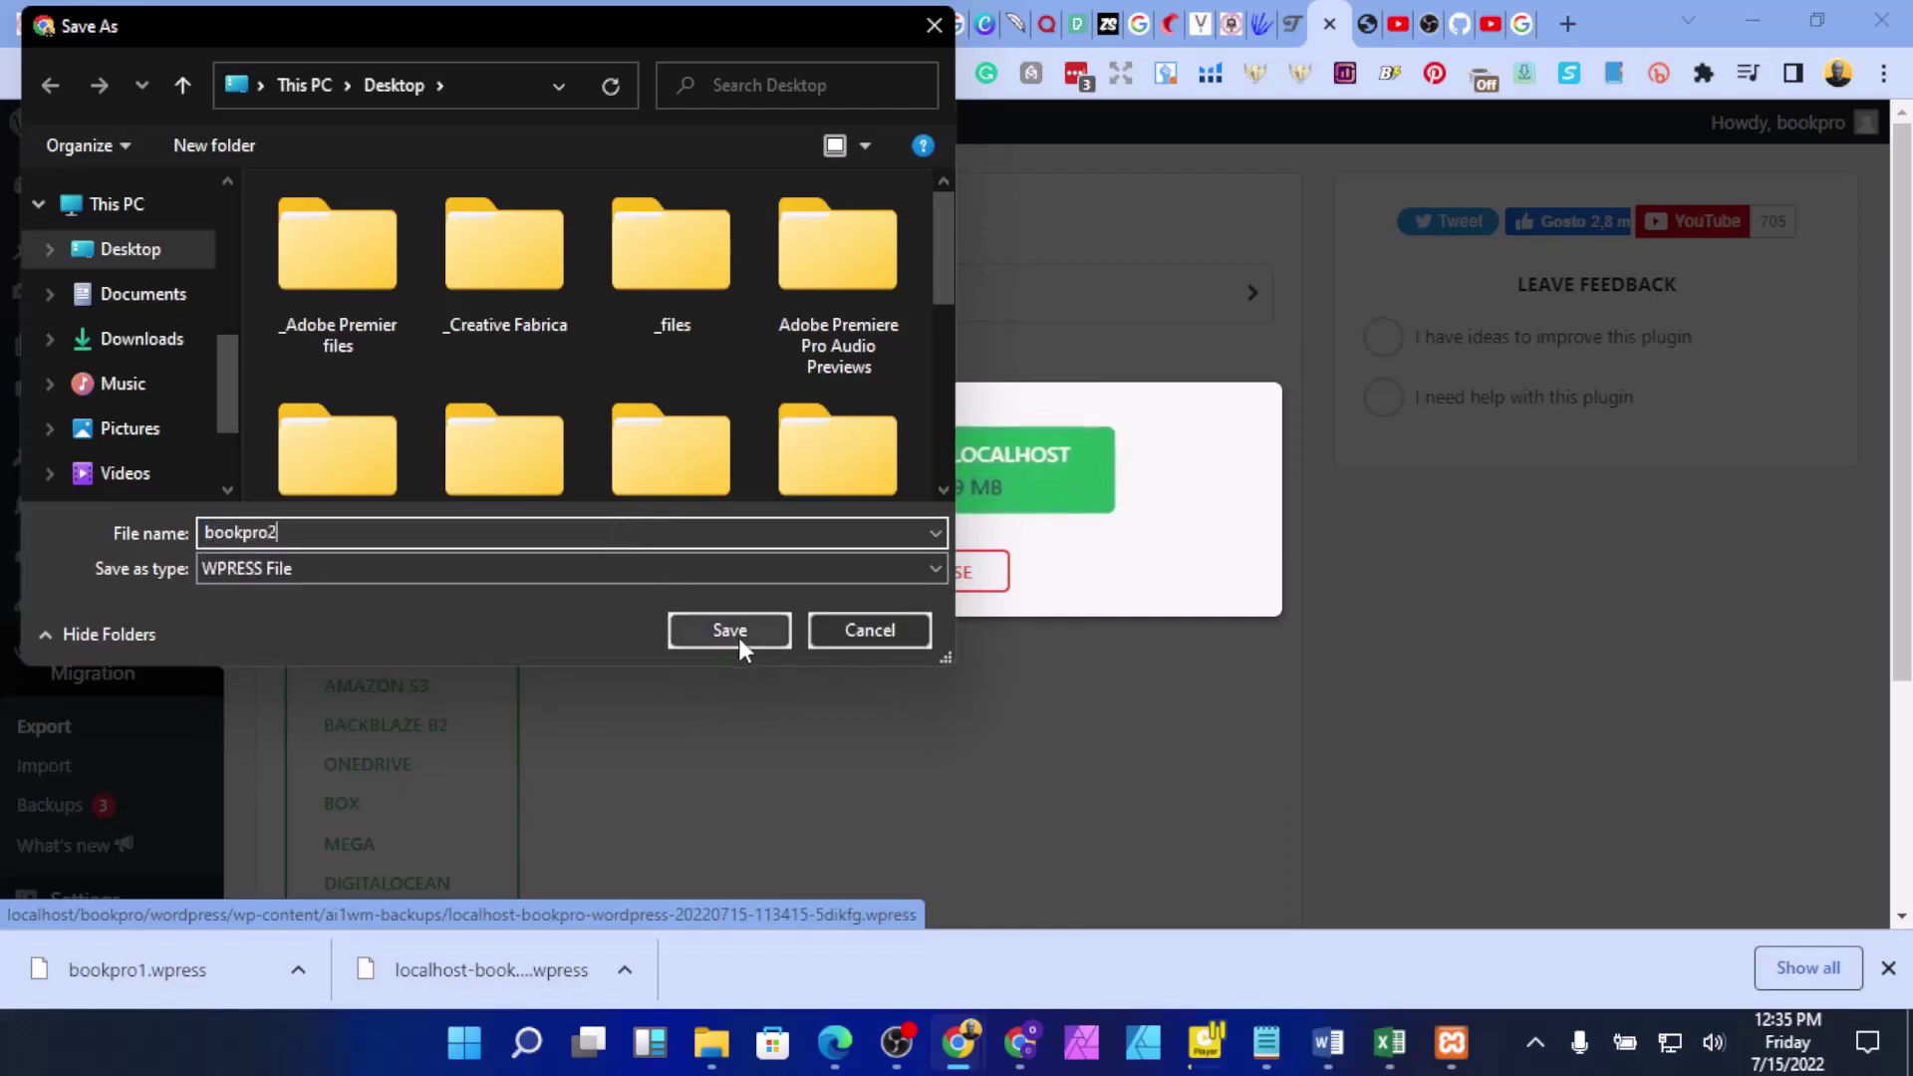
left_click(739, 637)
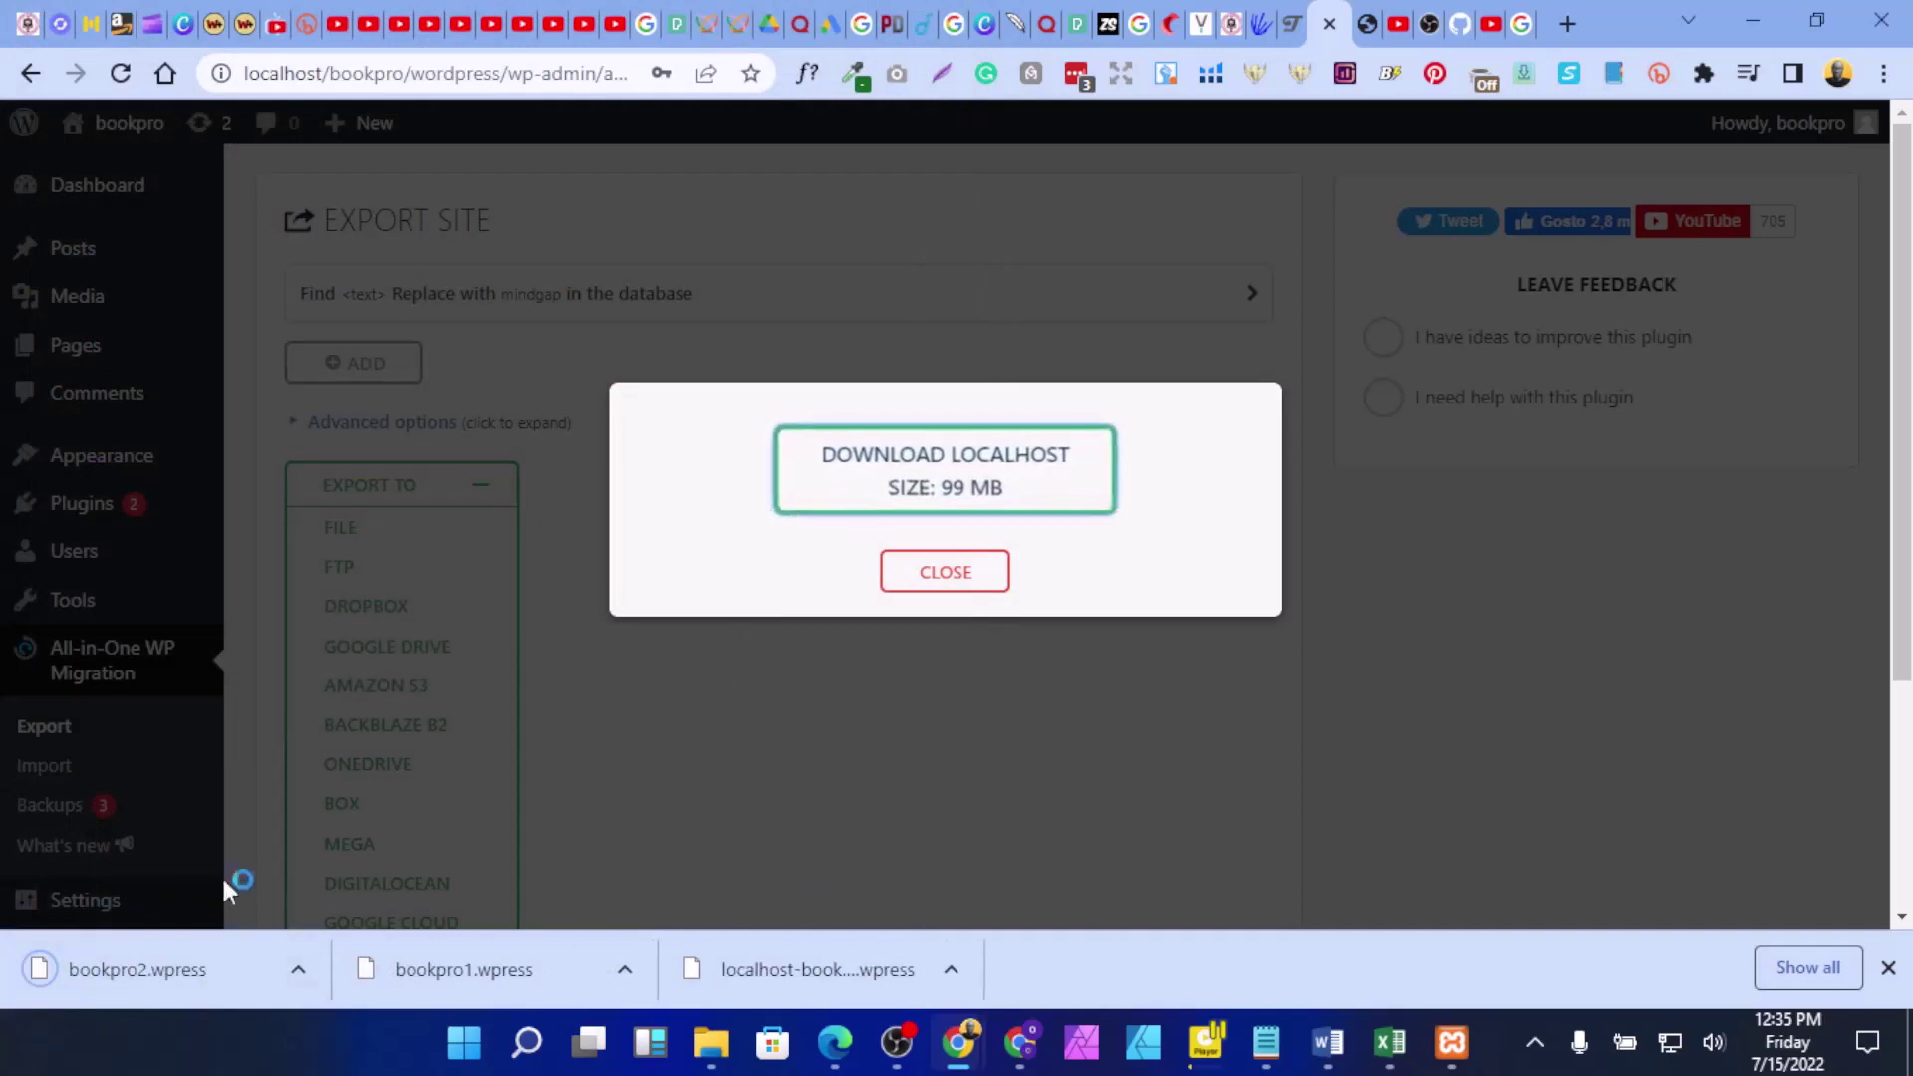
left_click(953, 586)
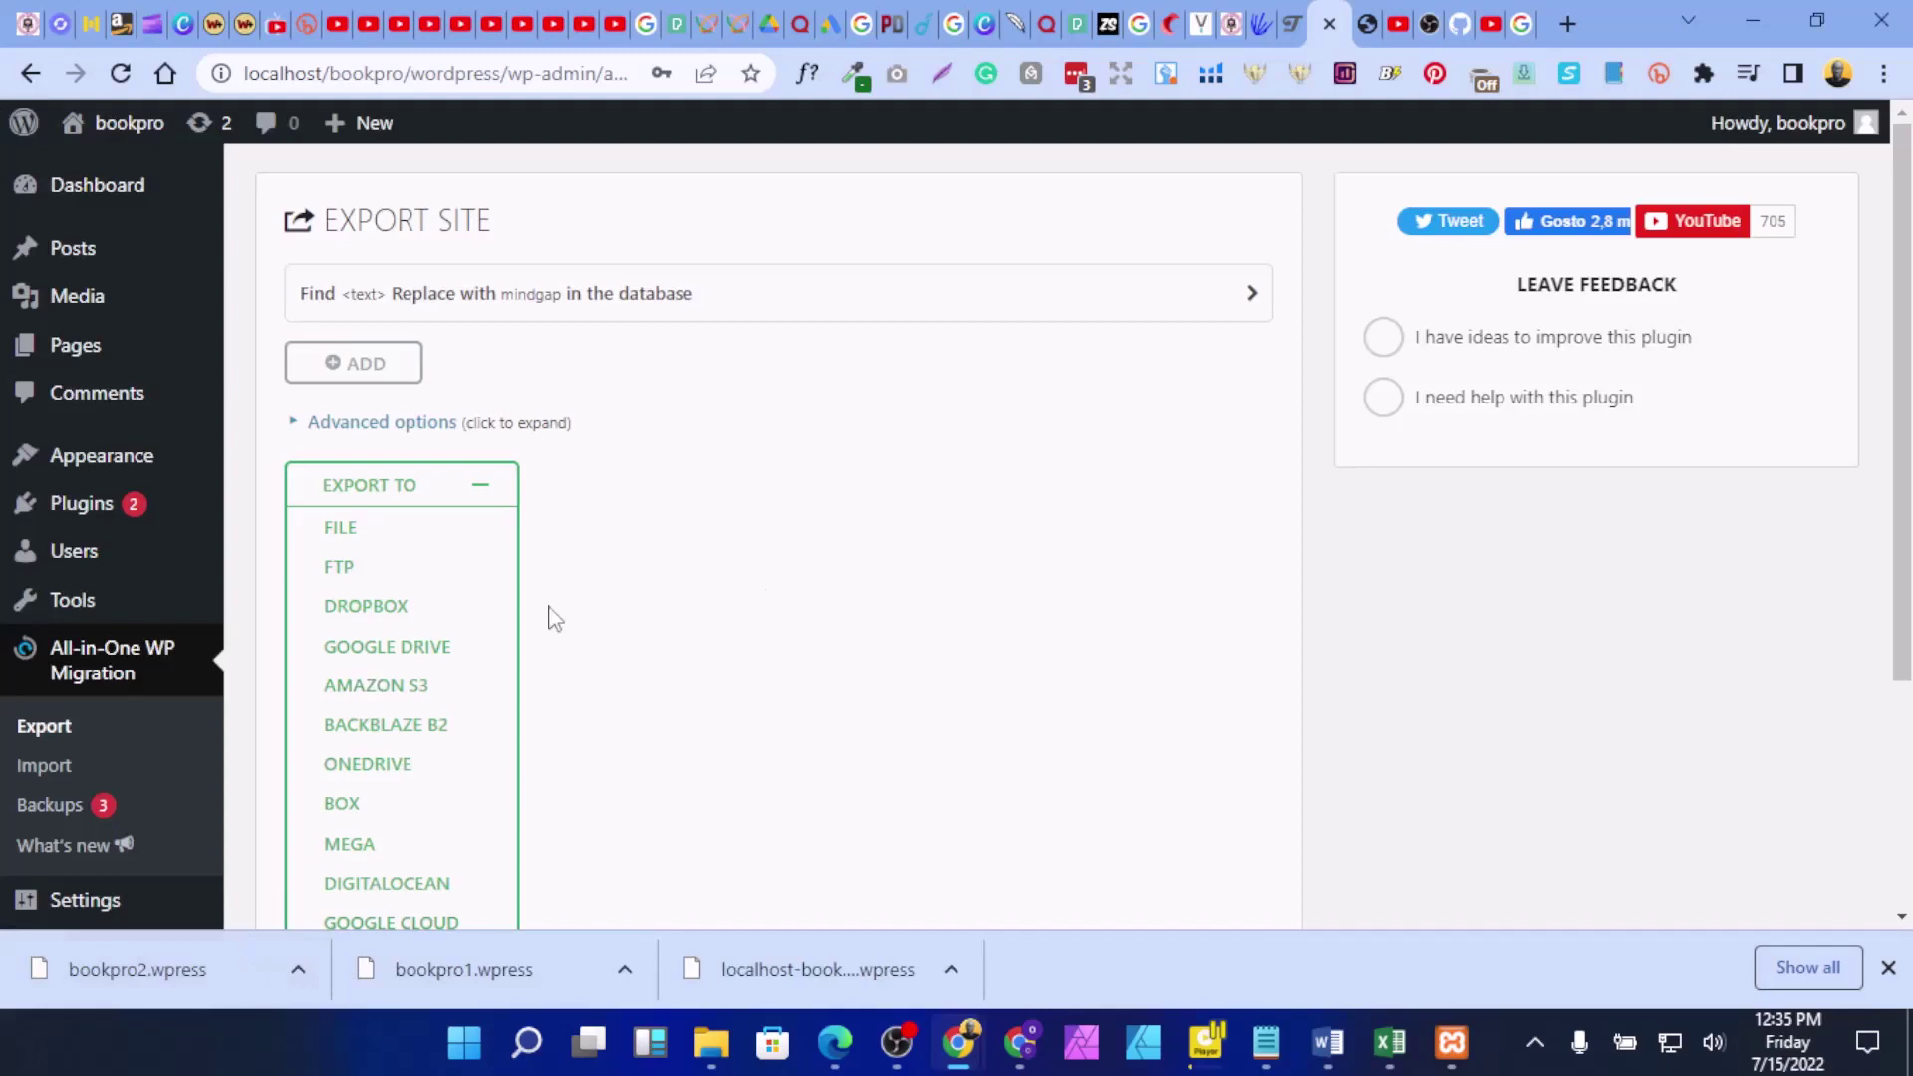
Step: Go from the export page to the installed plugins and open the WP Reset tools
scroll(551, 616, "down", 3)
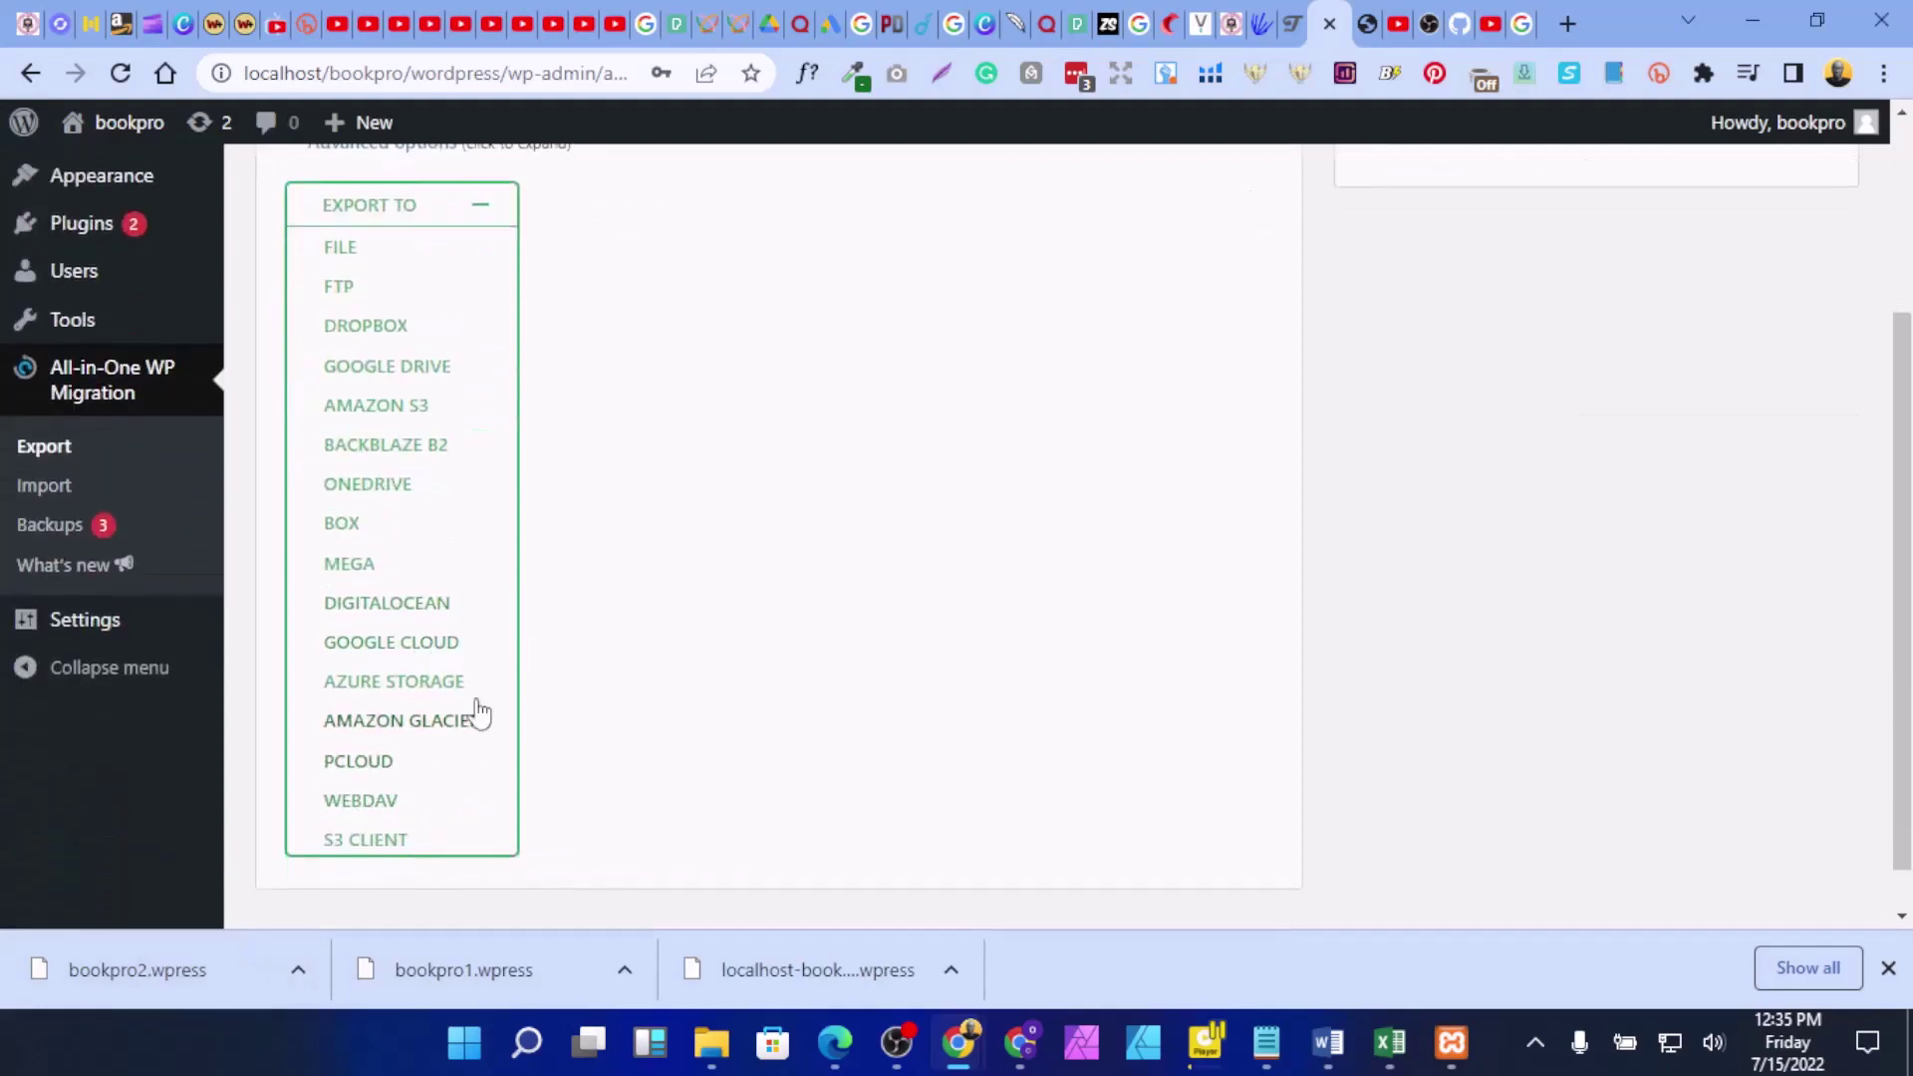
scroll(110, 568, "up", 2)
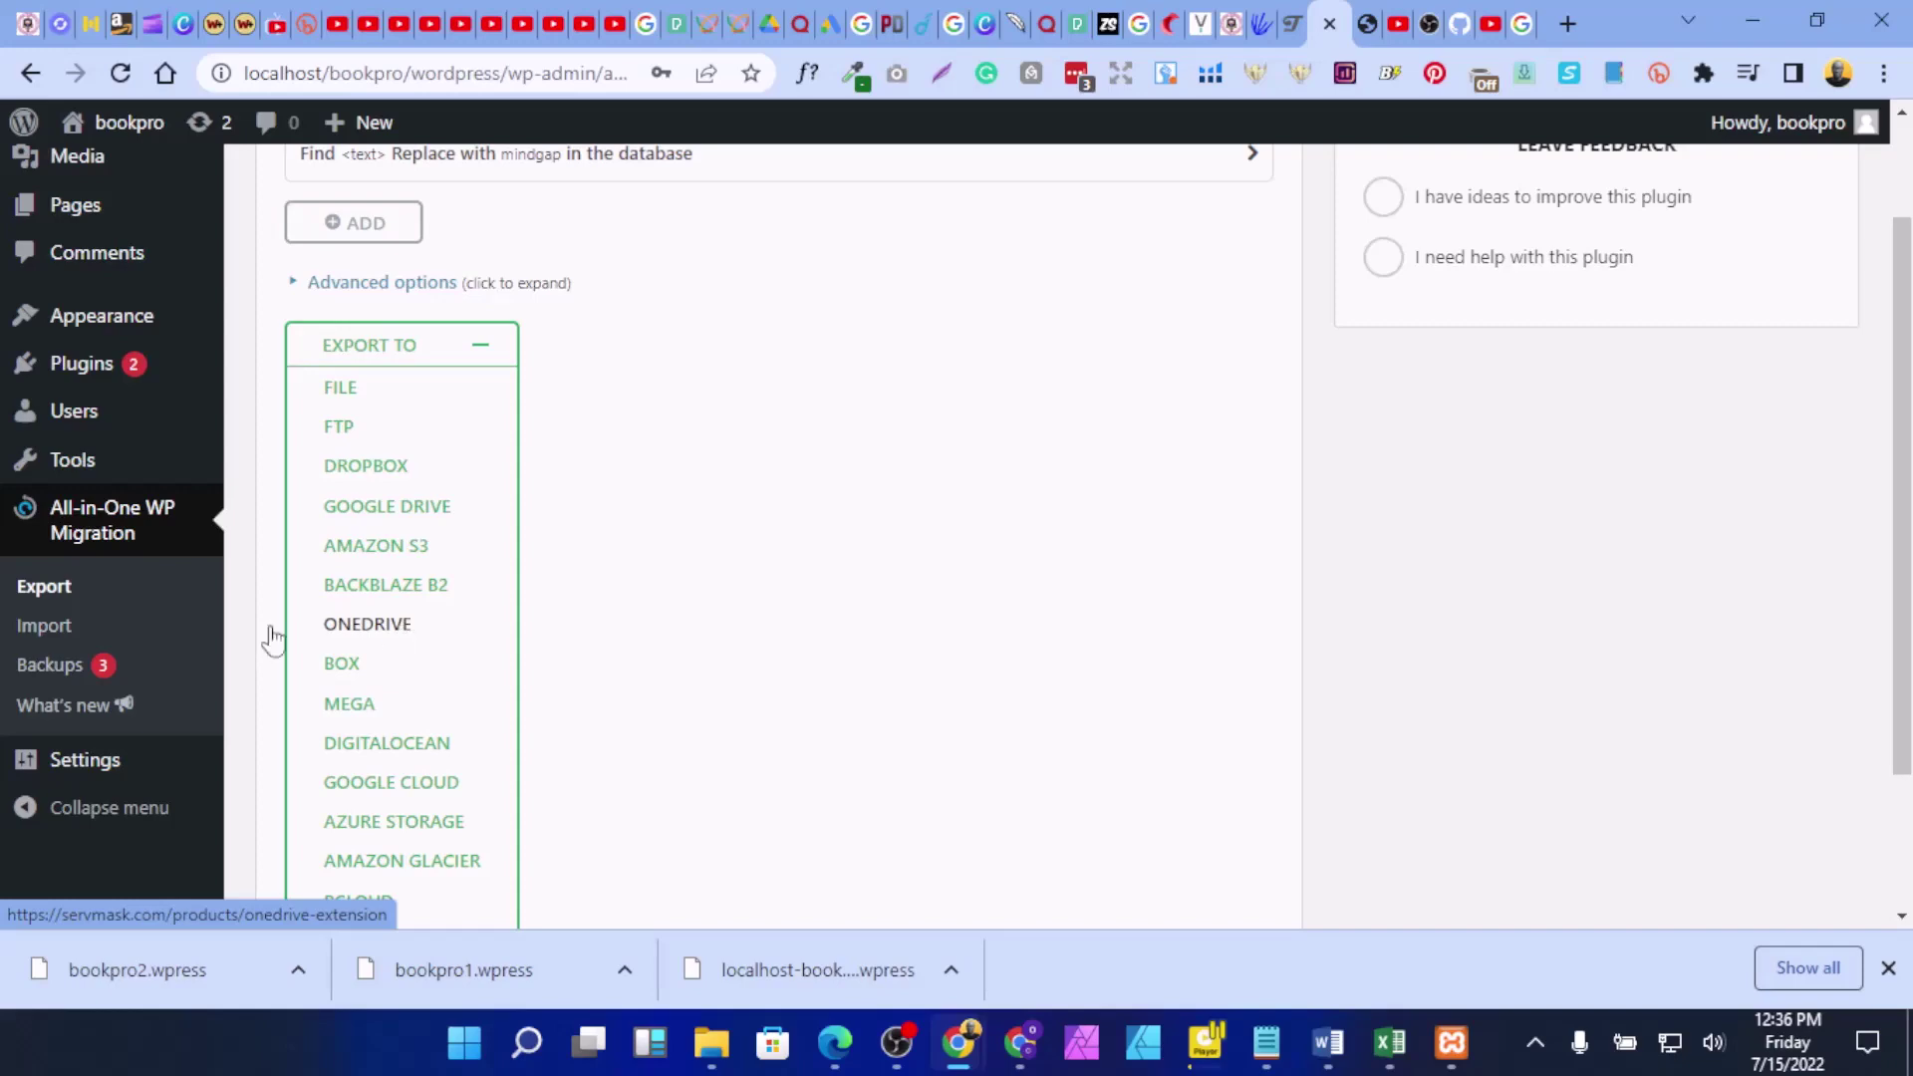
mouse_move(78, 365)
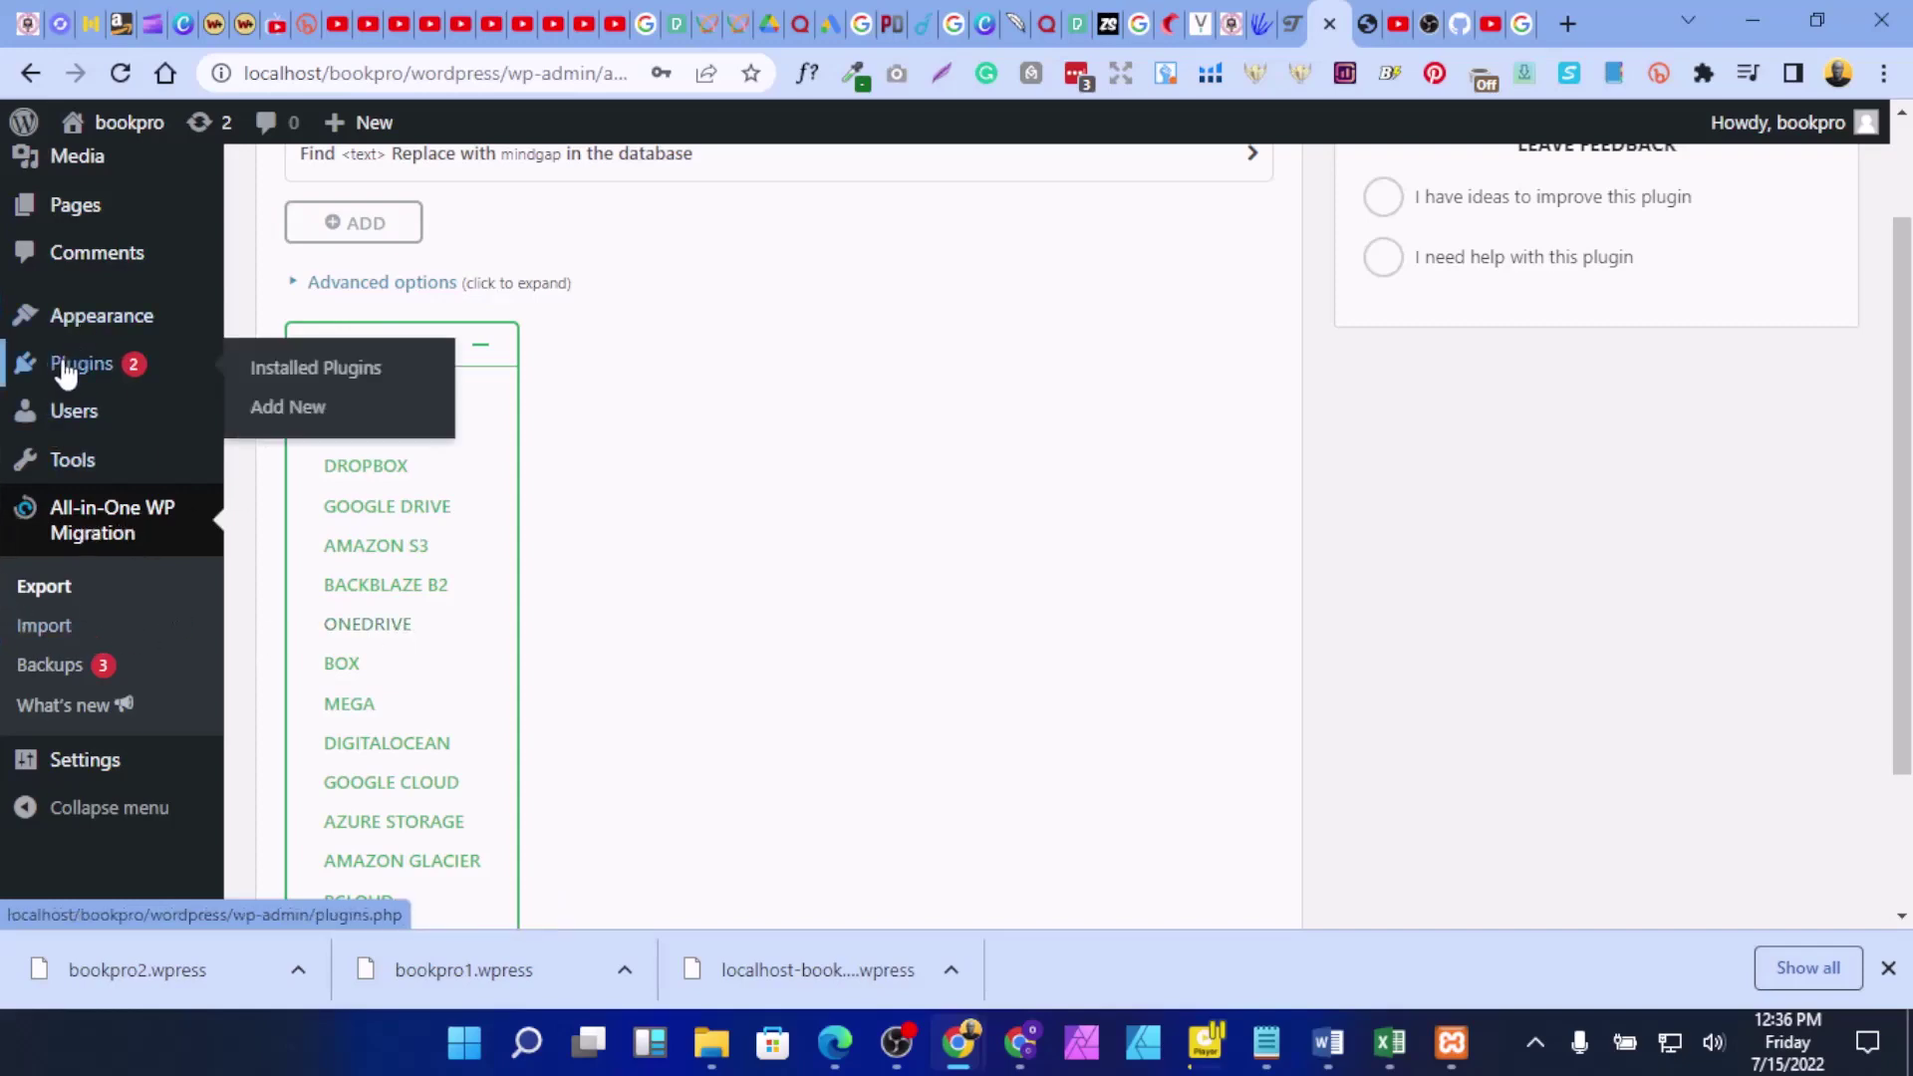
left_click(286, 368)
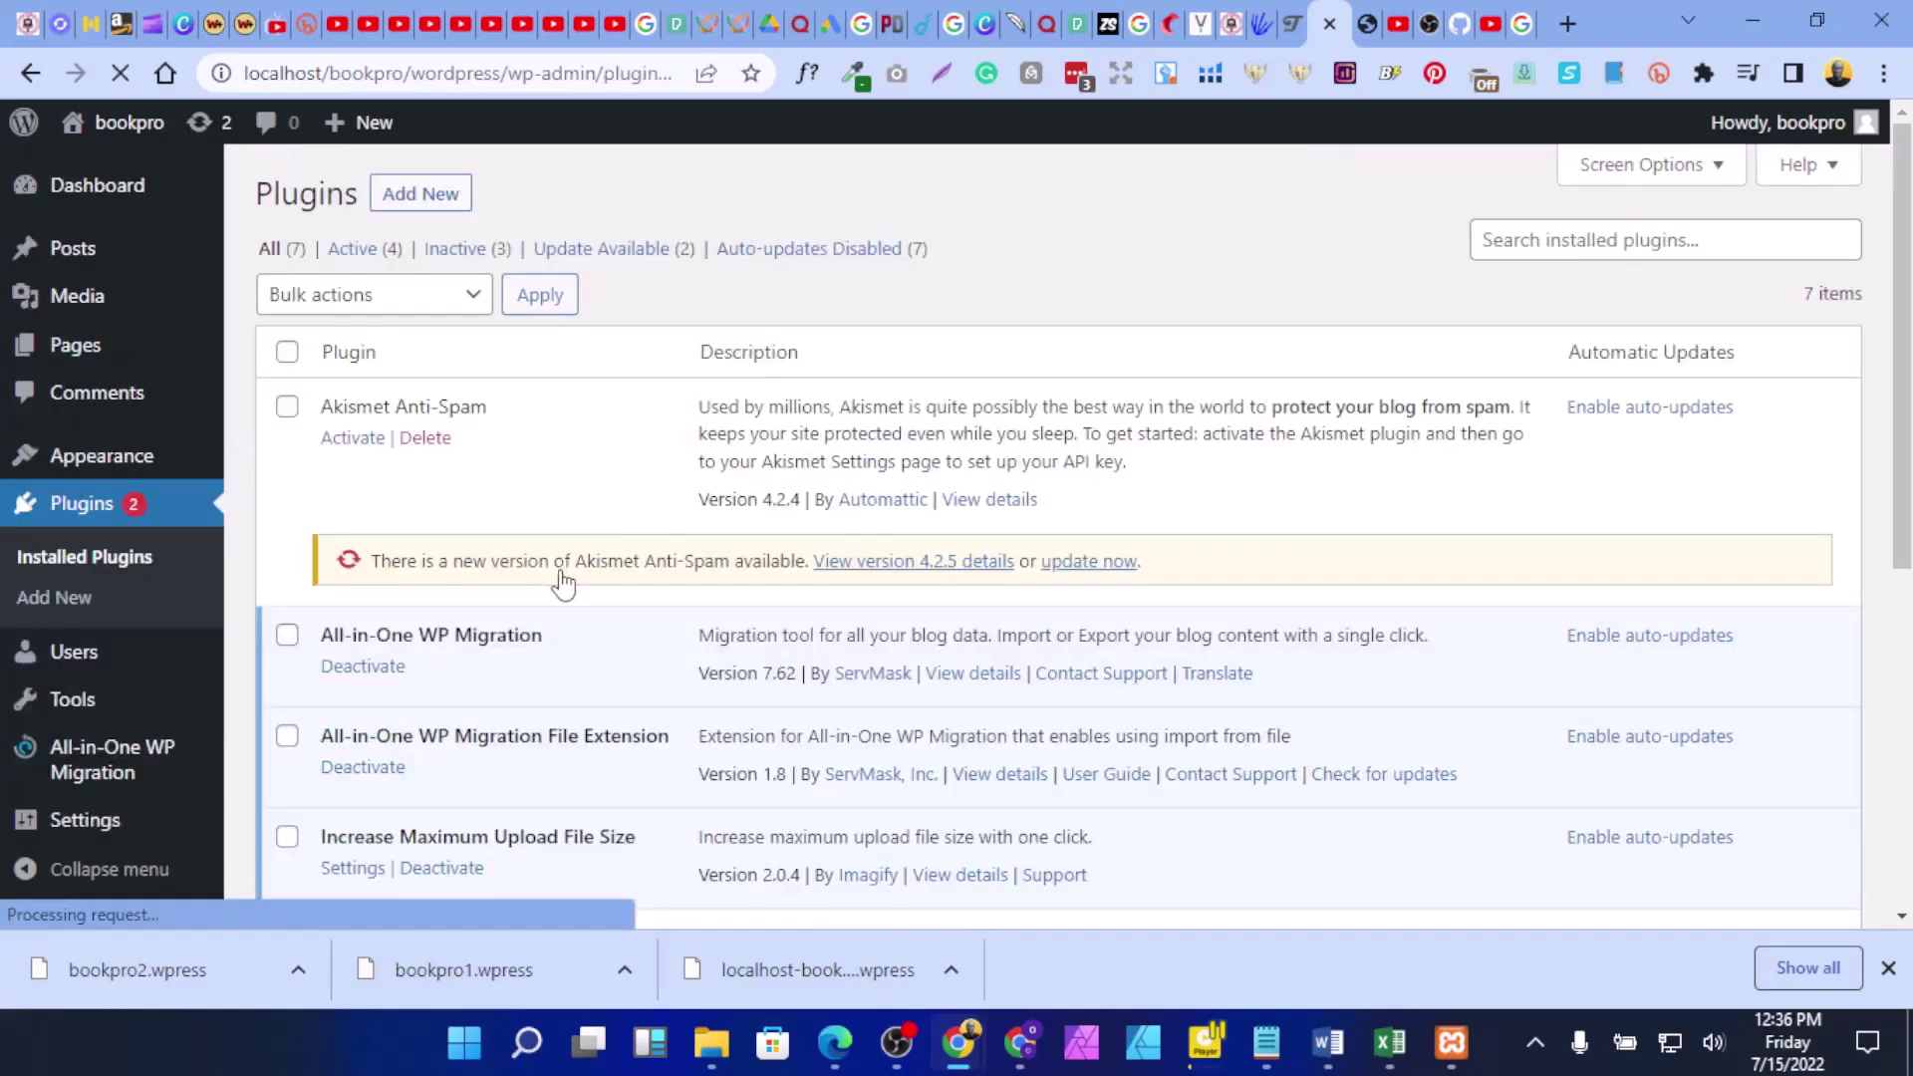
scroll(568, 588, "down", 3)
scroll(523, 692, "down", 3)
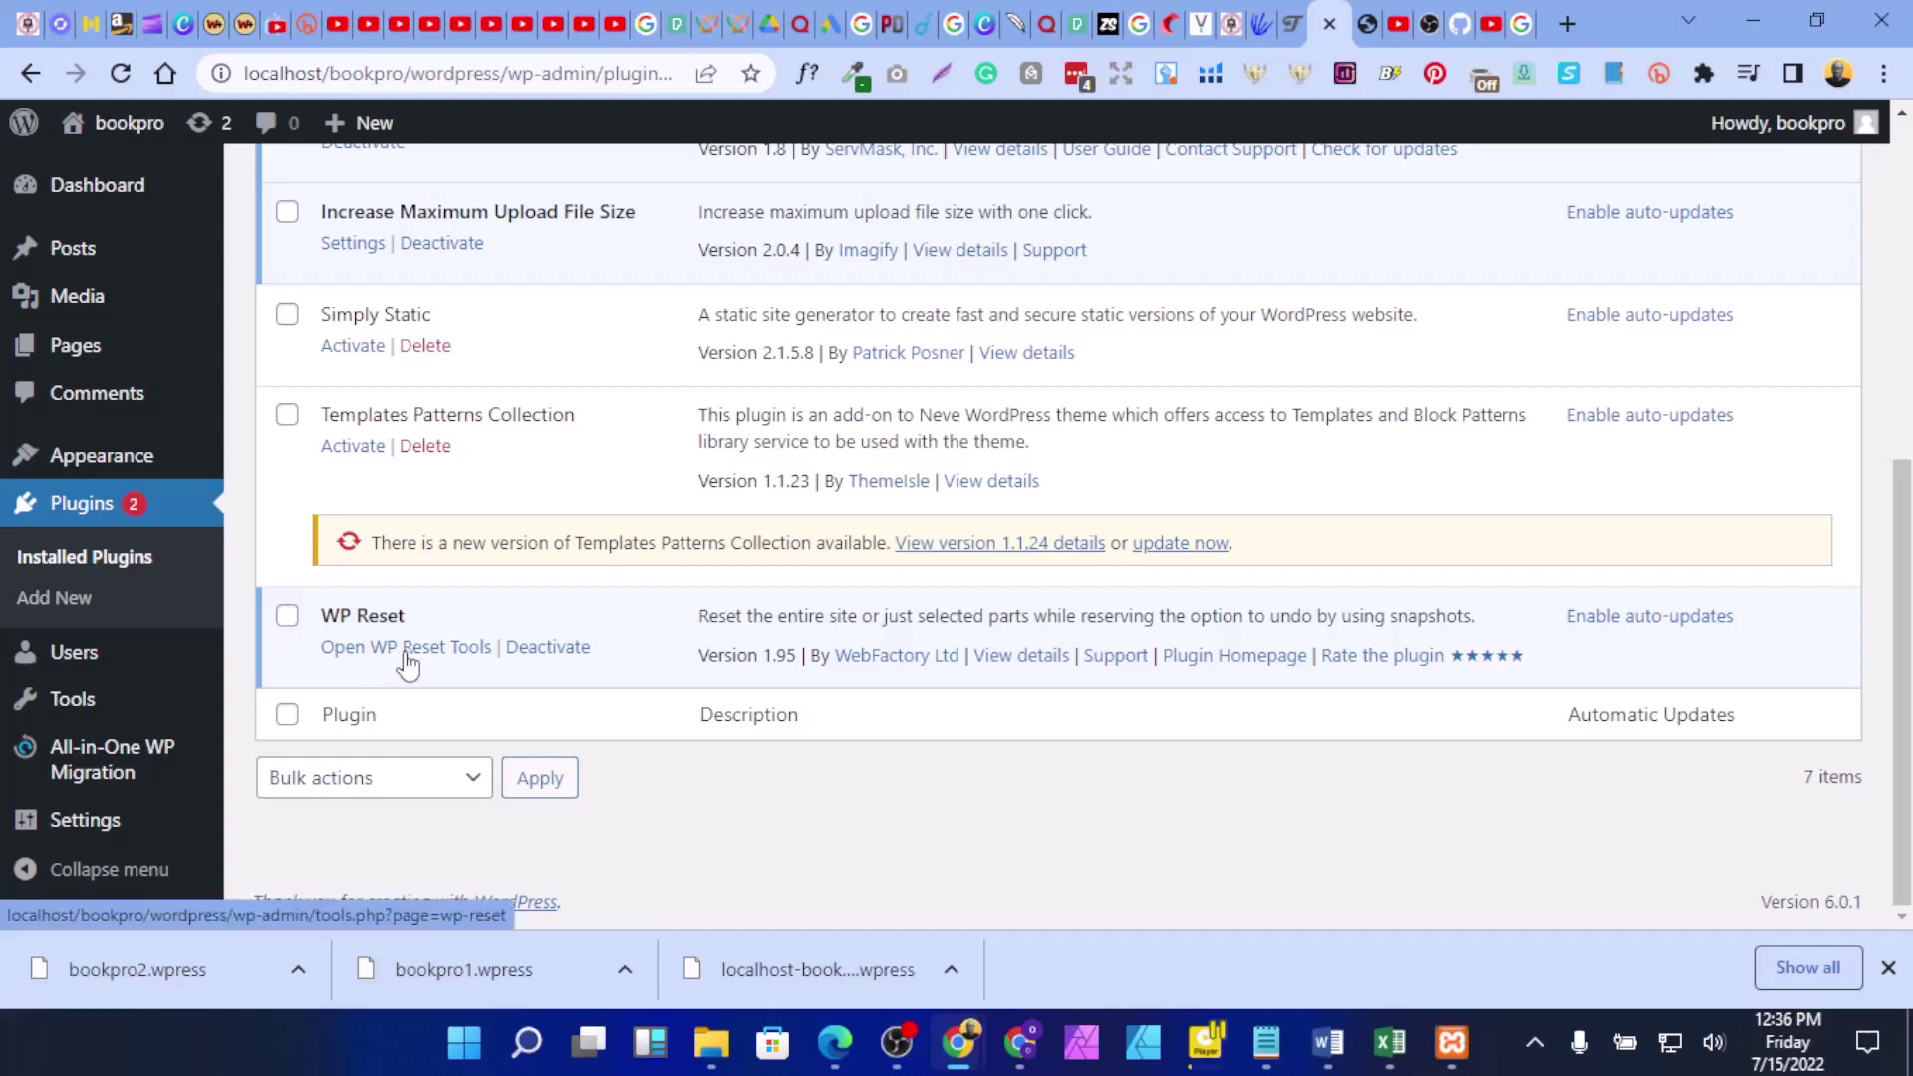
left_click(429, 657)
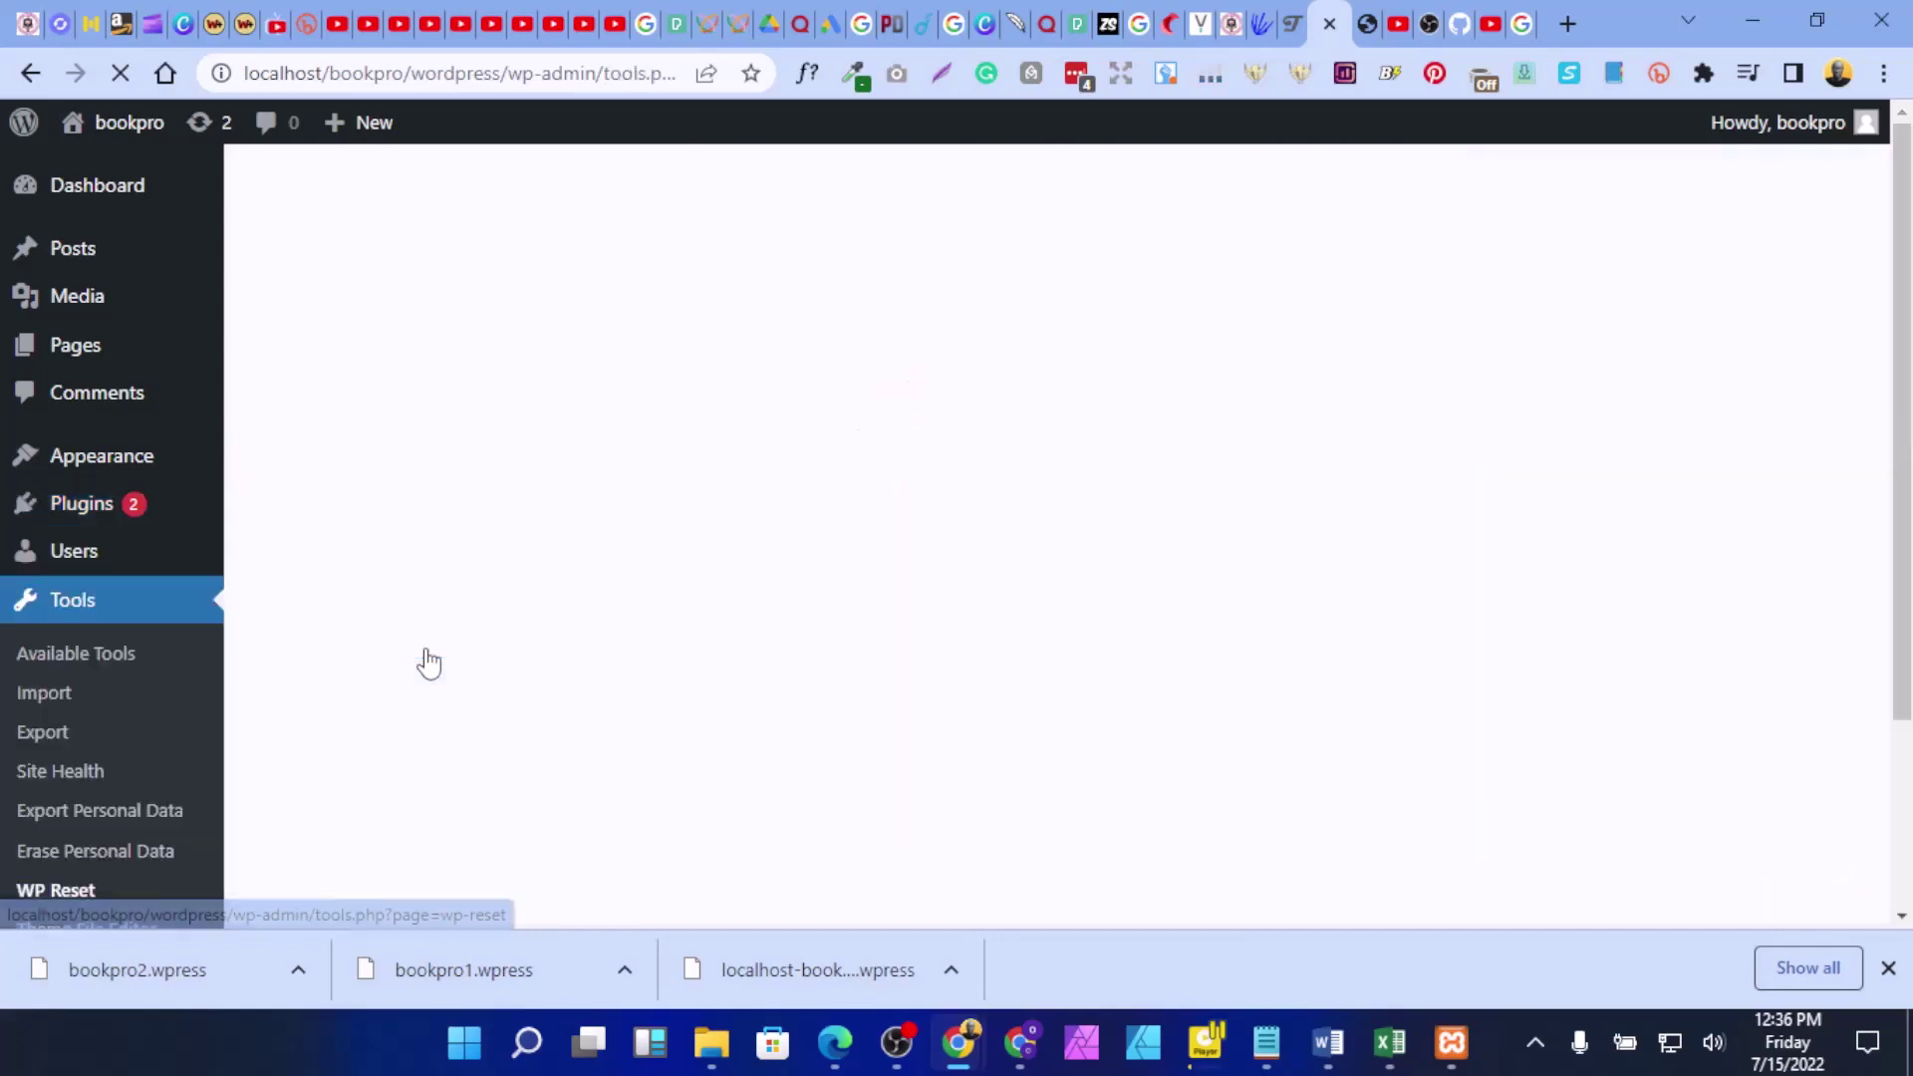
Step: Run Site Reset with "reset" as the confirmation text, keeping WP Reset set to reactivate, and confirm resetting WordPress
scroll(676, 628, "down", 20)
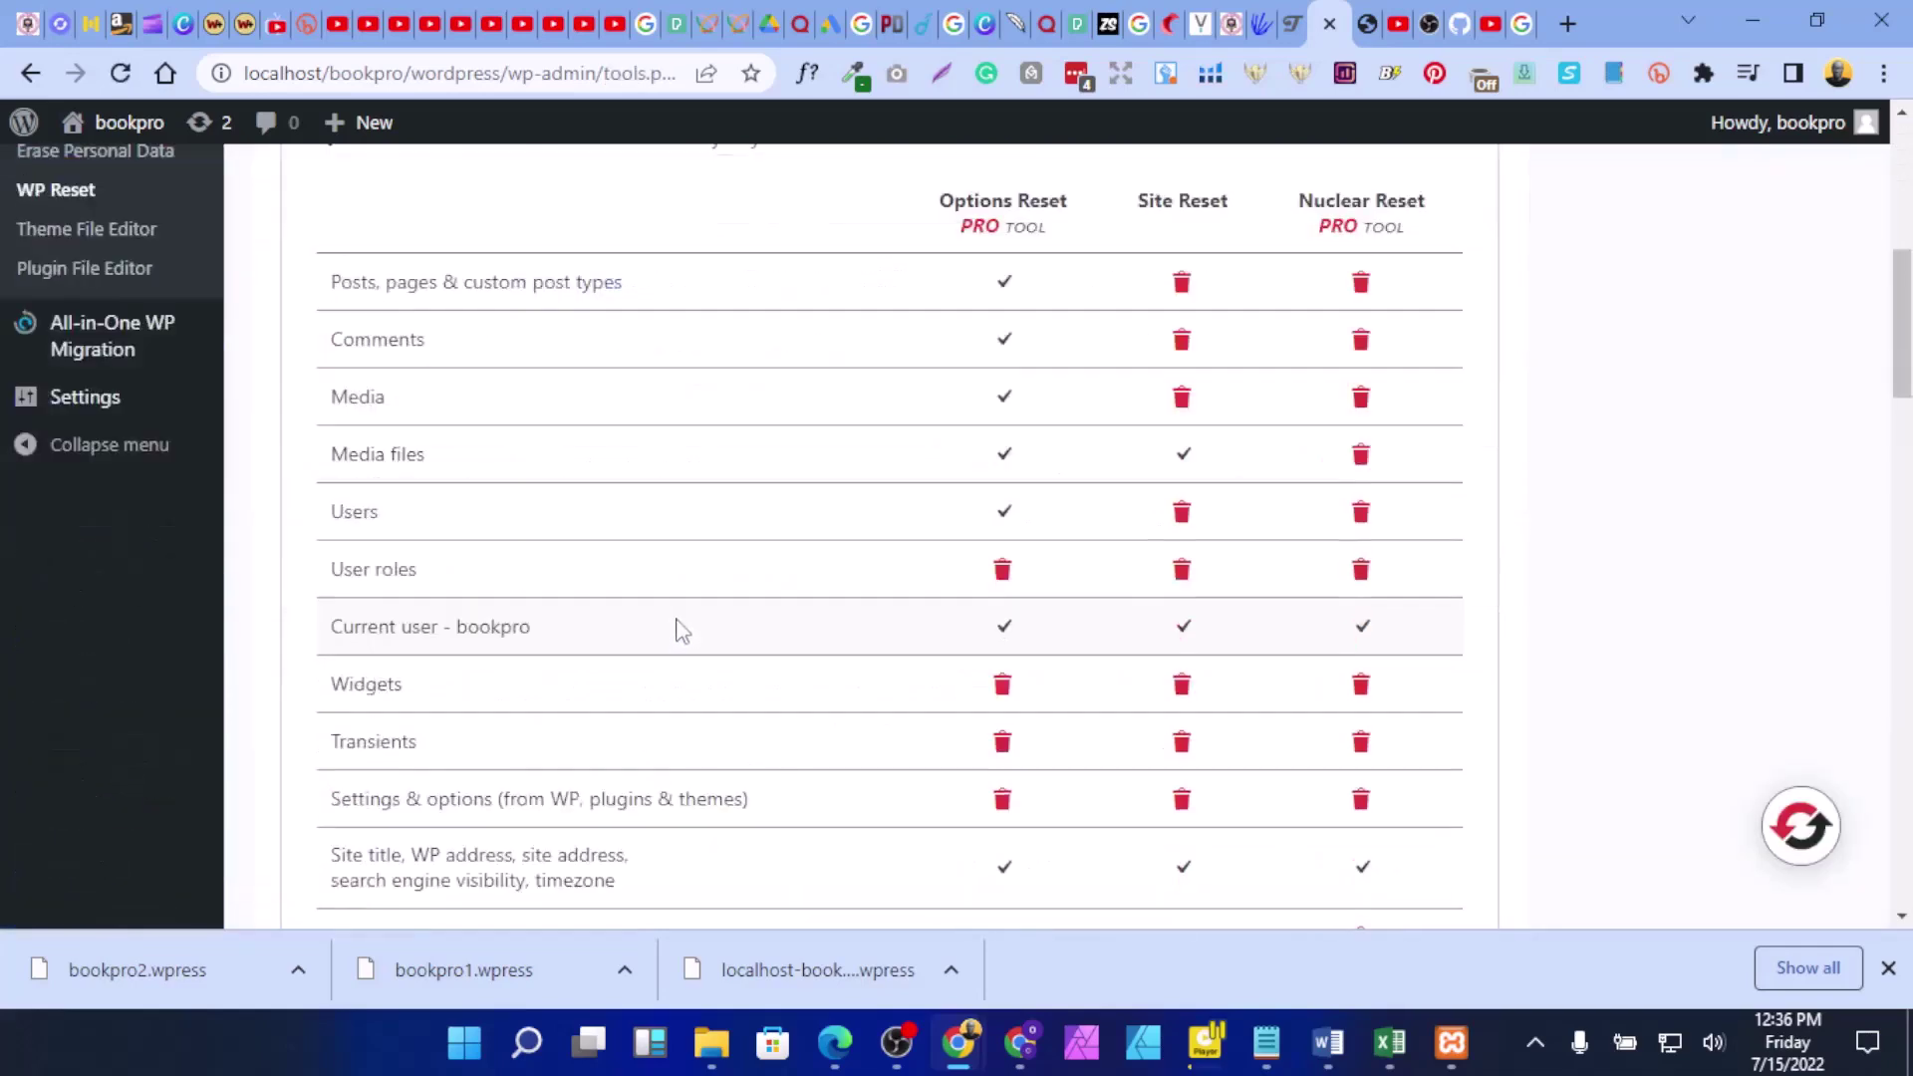
scroll(677, 626, "down", 4)
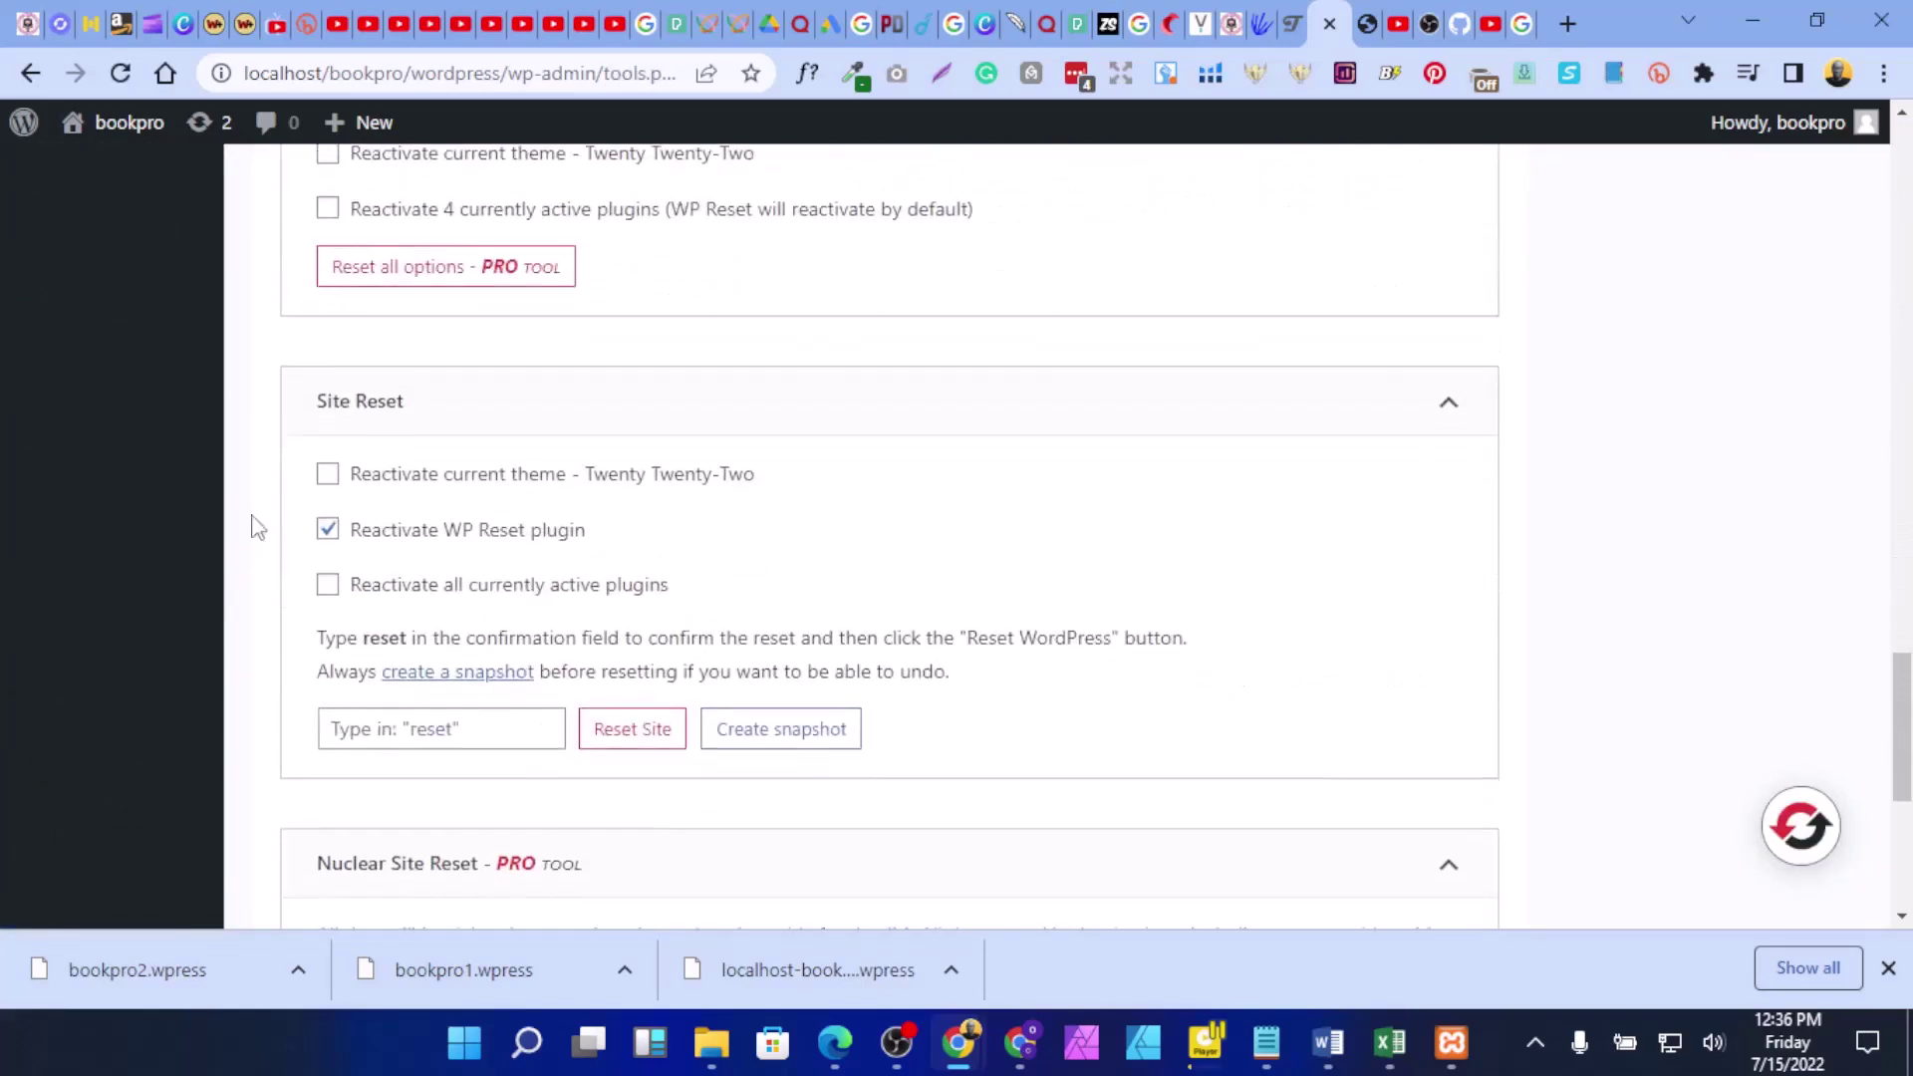
left_click(401, 717)
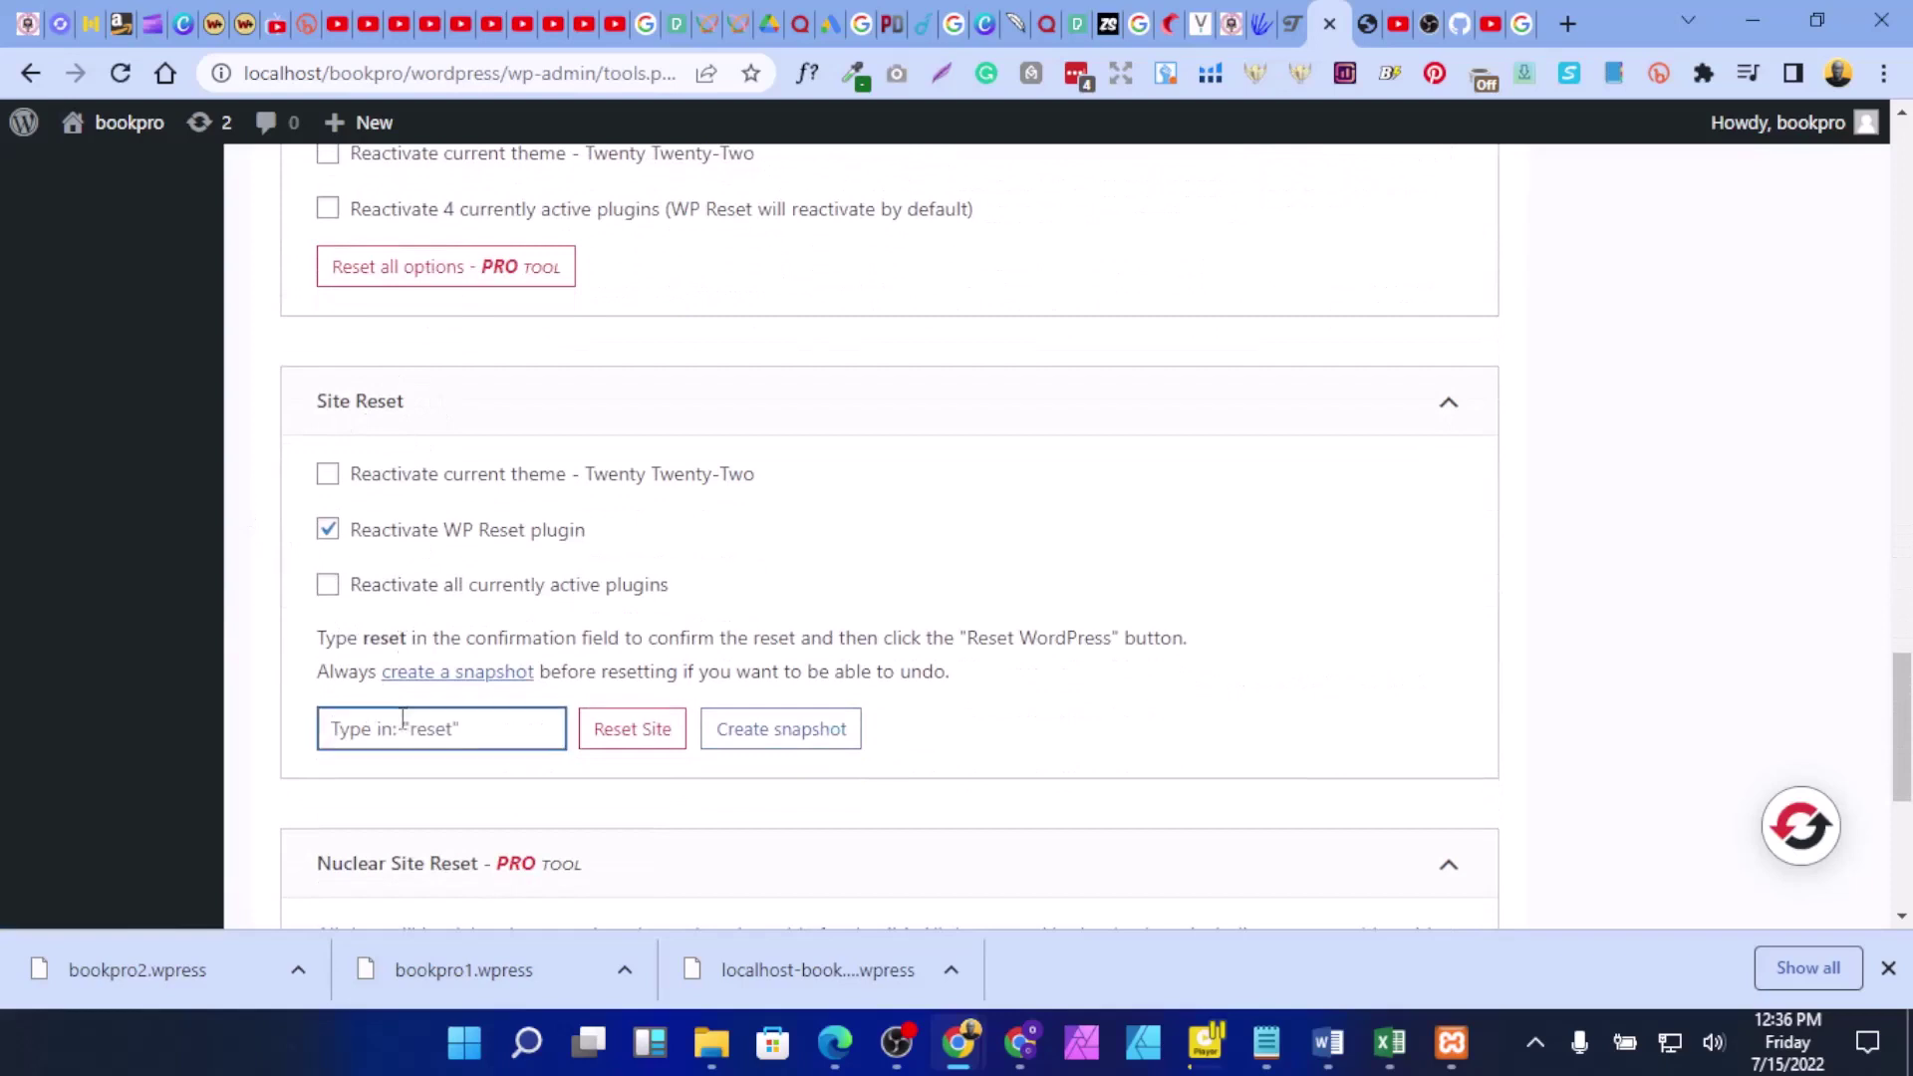
type("reset")
left_click(653, 737)
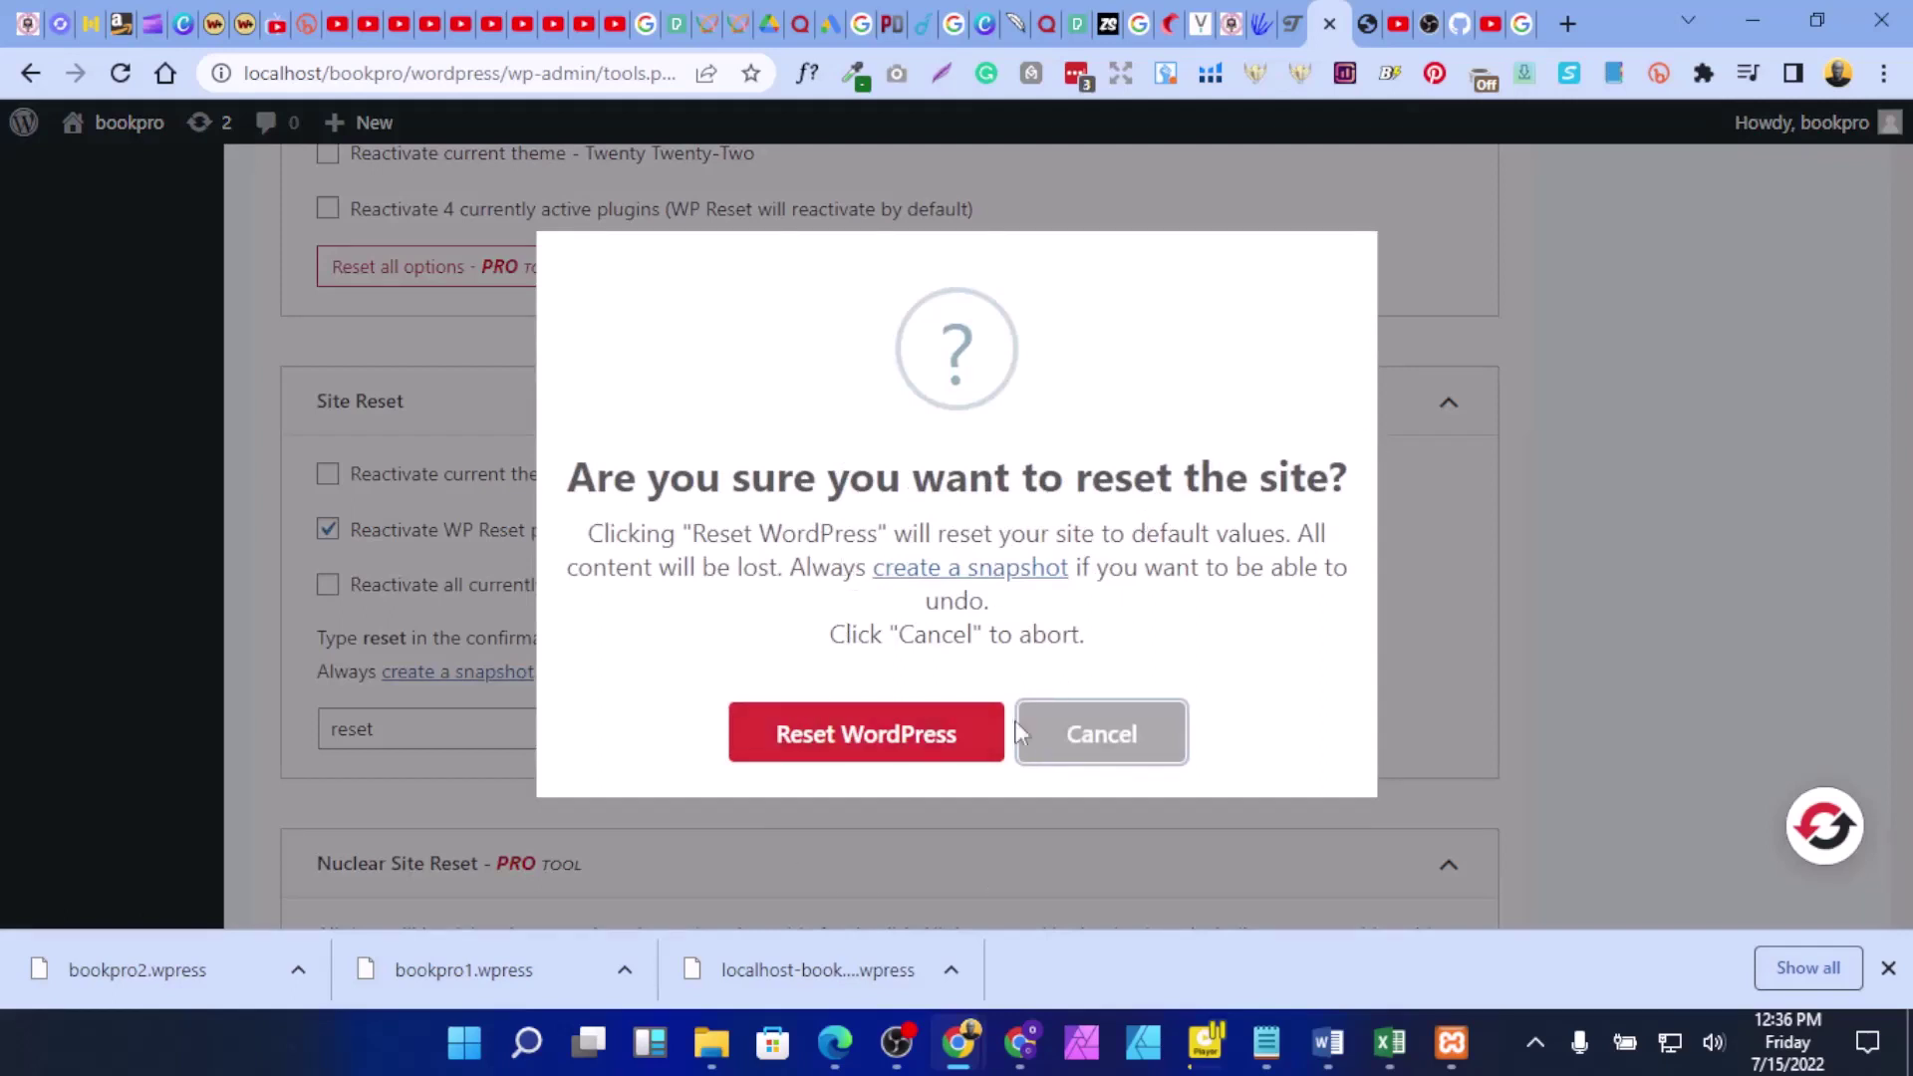
left_click(893, 735)
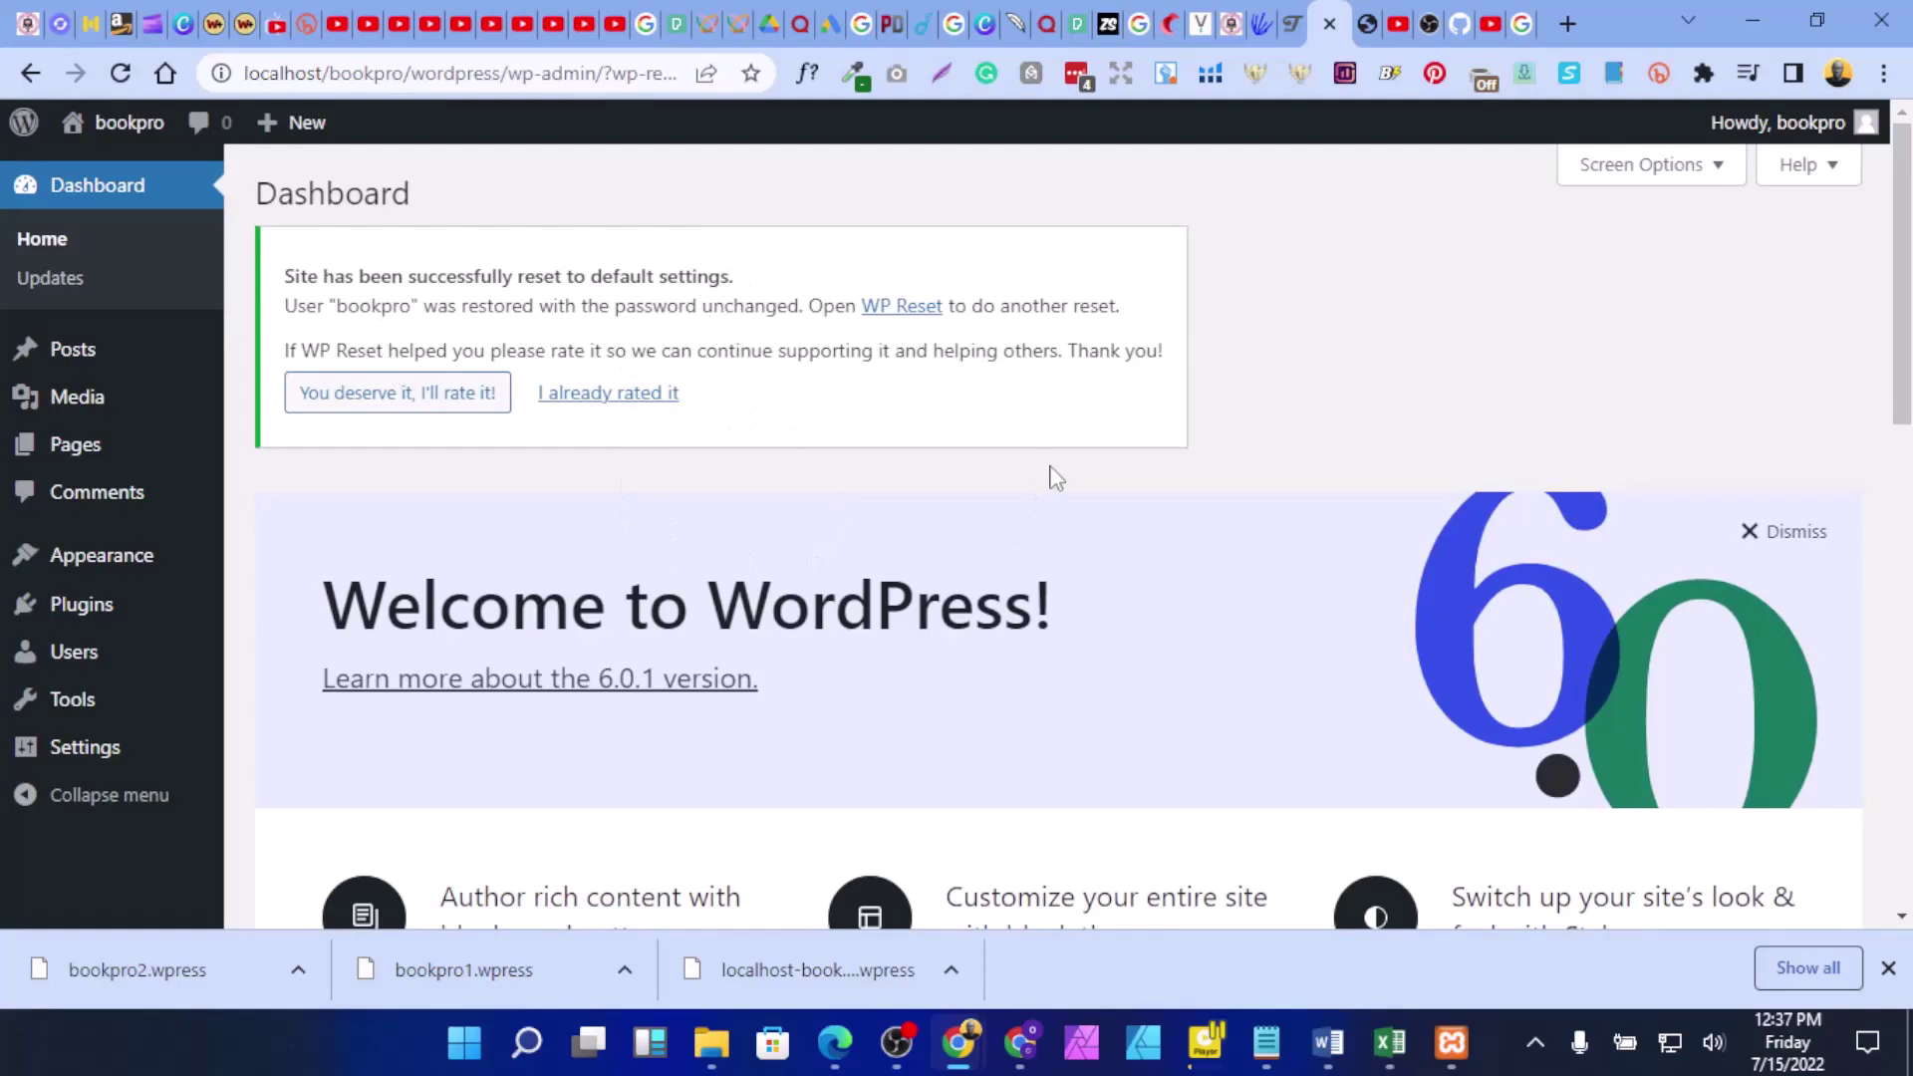
Step: Look over the dashboard of the reset site and open its front page in a new tab
scroll(1054, 493, "down", 5)
scroll(1055, 498, "up", 5)
scroll(1051, 488, "down", 3)
scroll(1046, 483, "up", 3)
mouse_move(108, 126)
right_click(111, 180)
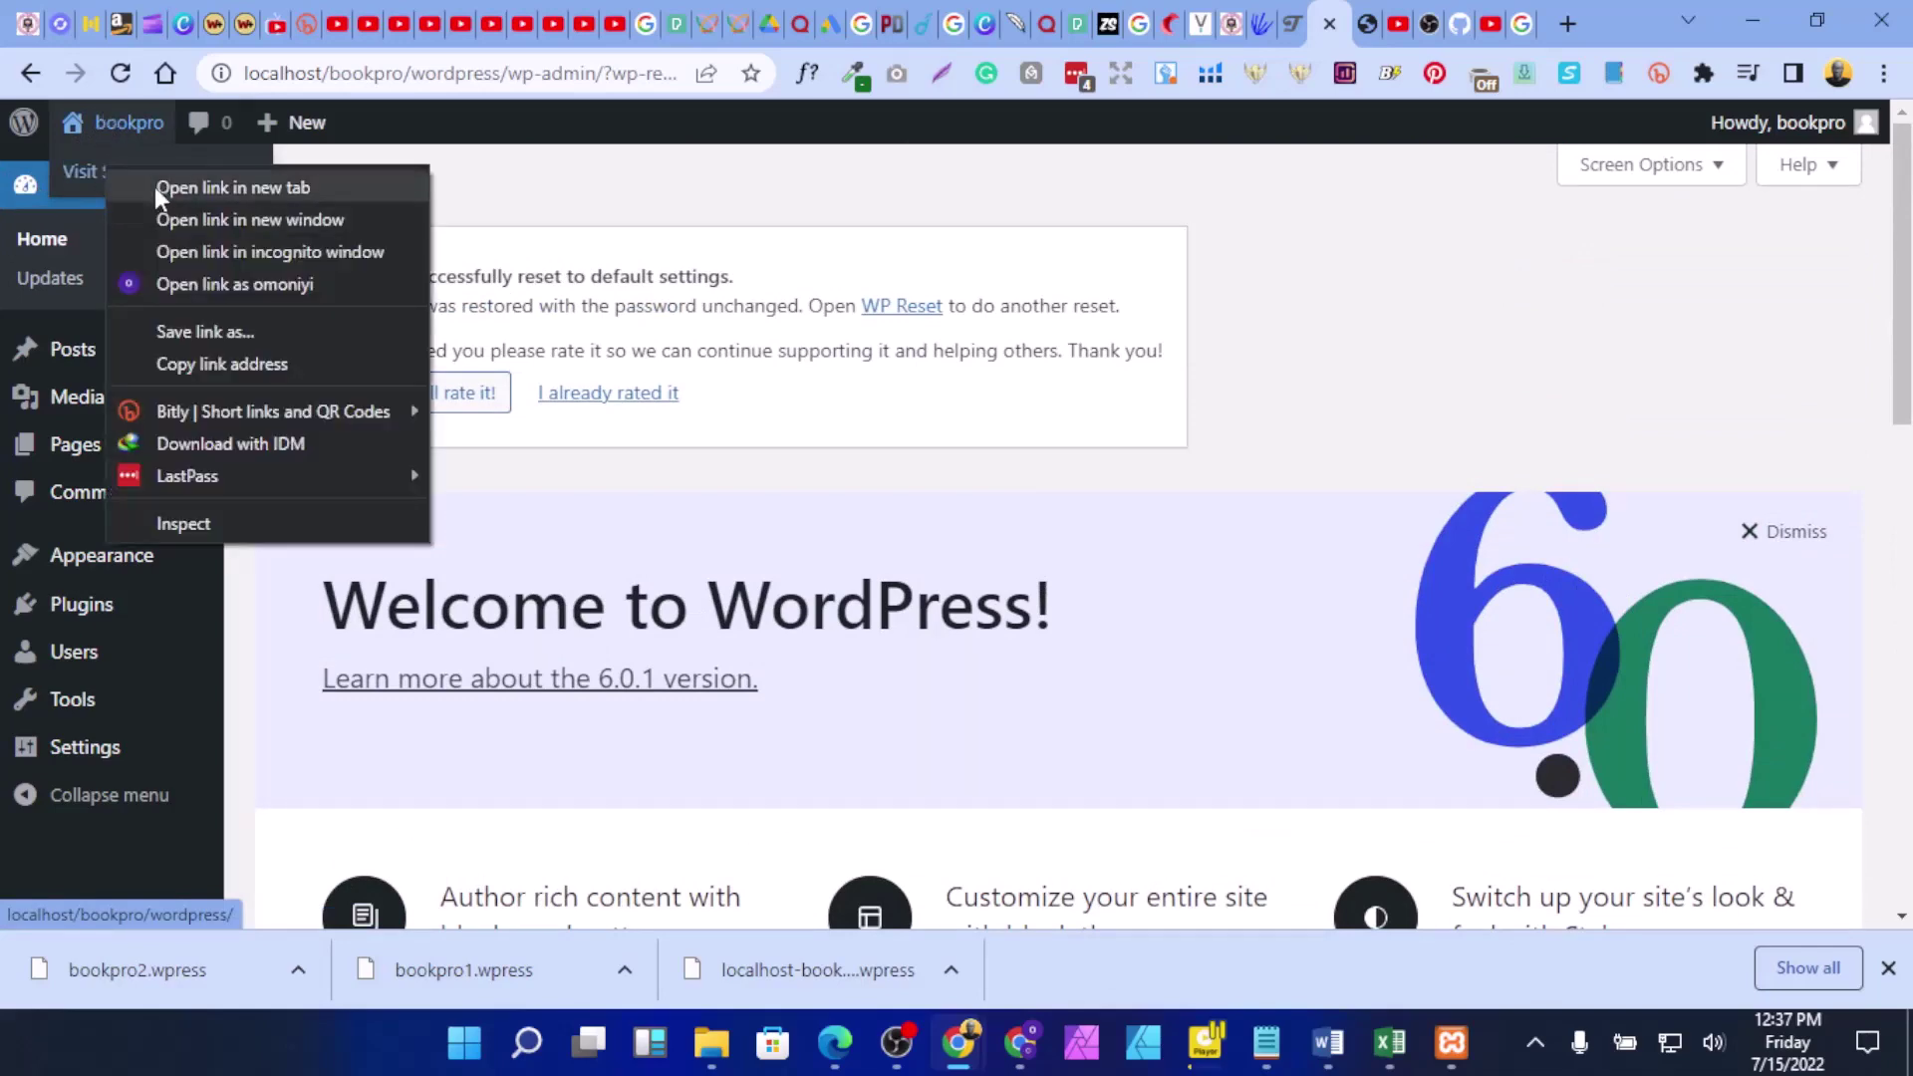
left_click(199, 195)
Step: Close the All-in-One WP Migration directory page to view the site's front page, and return to the dashboard
left_click(1344, 29)
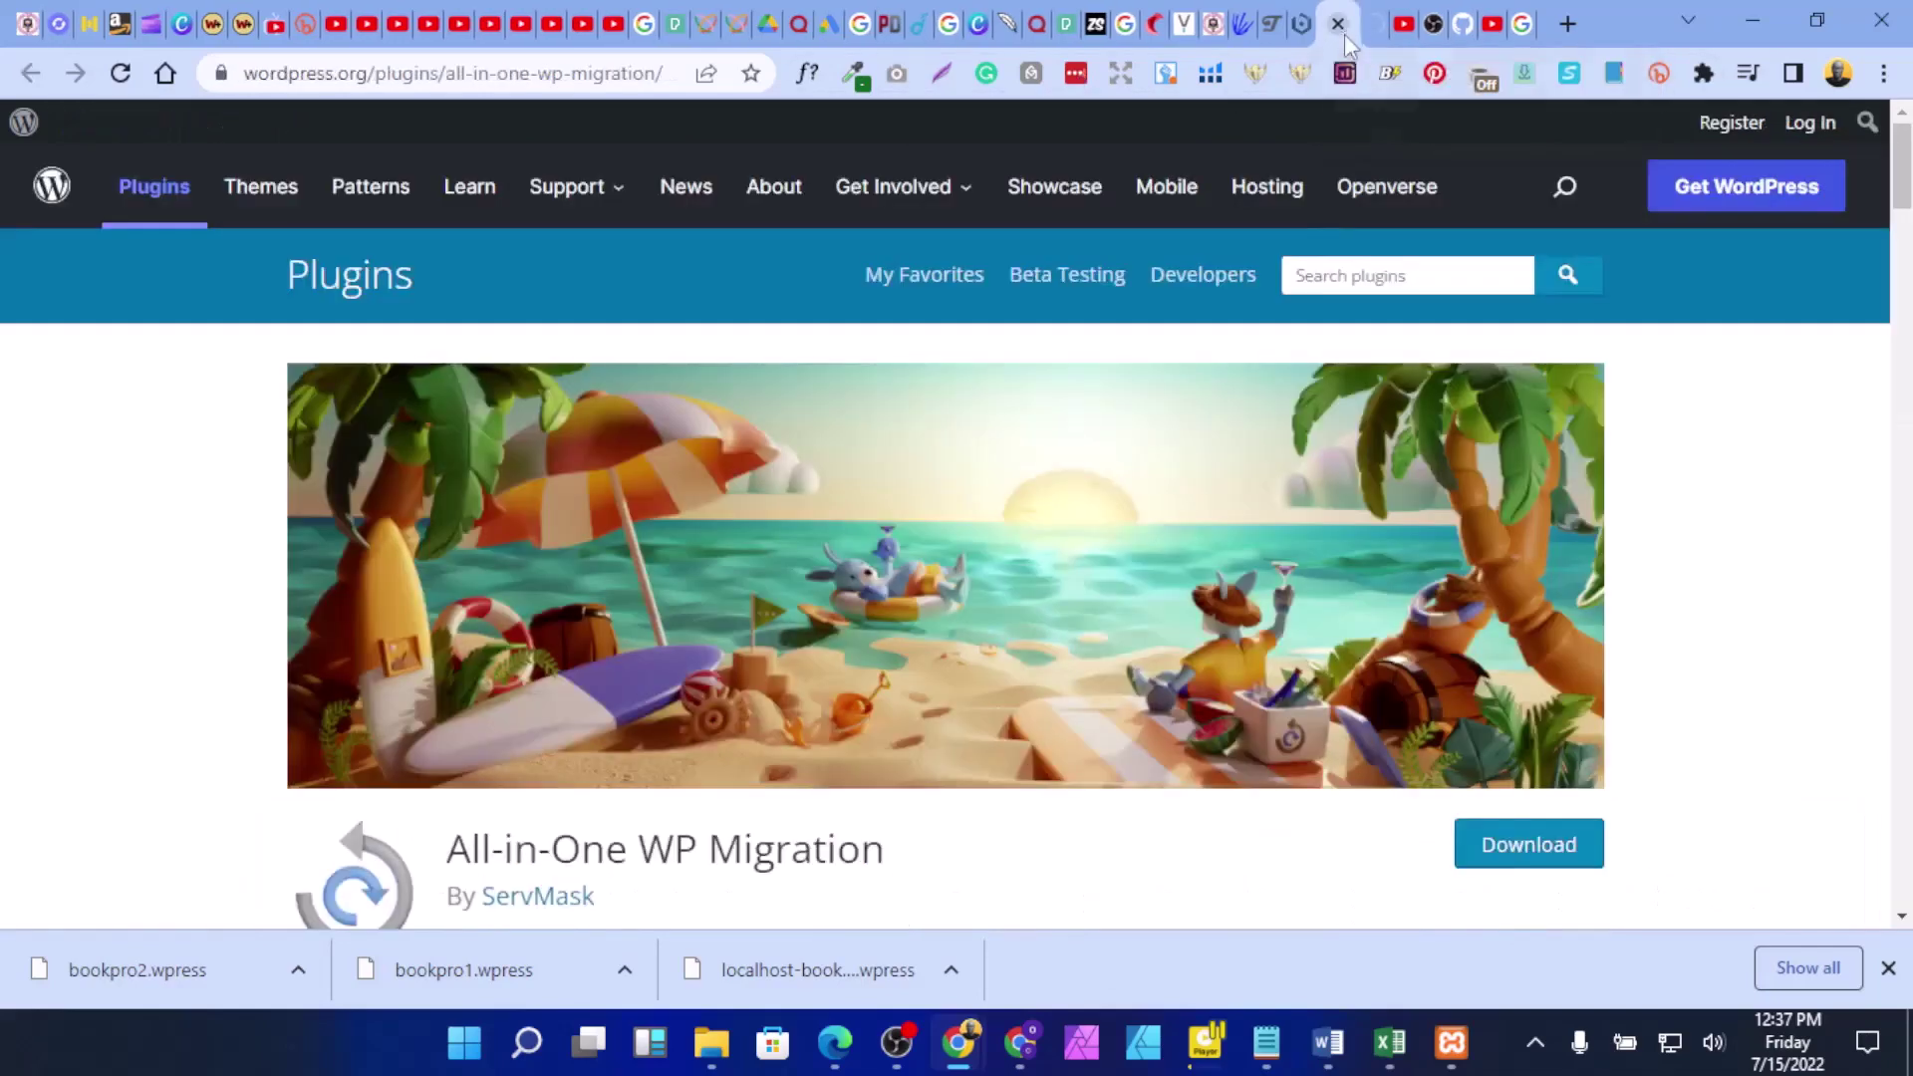
left_click(1338, 30)
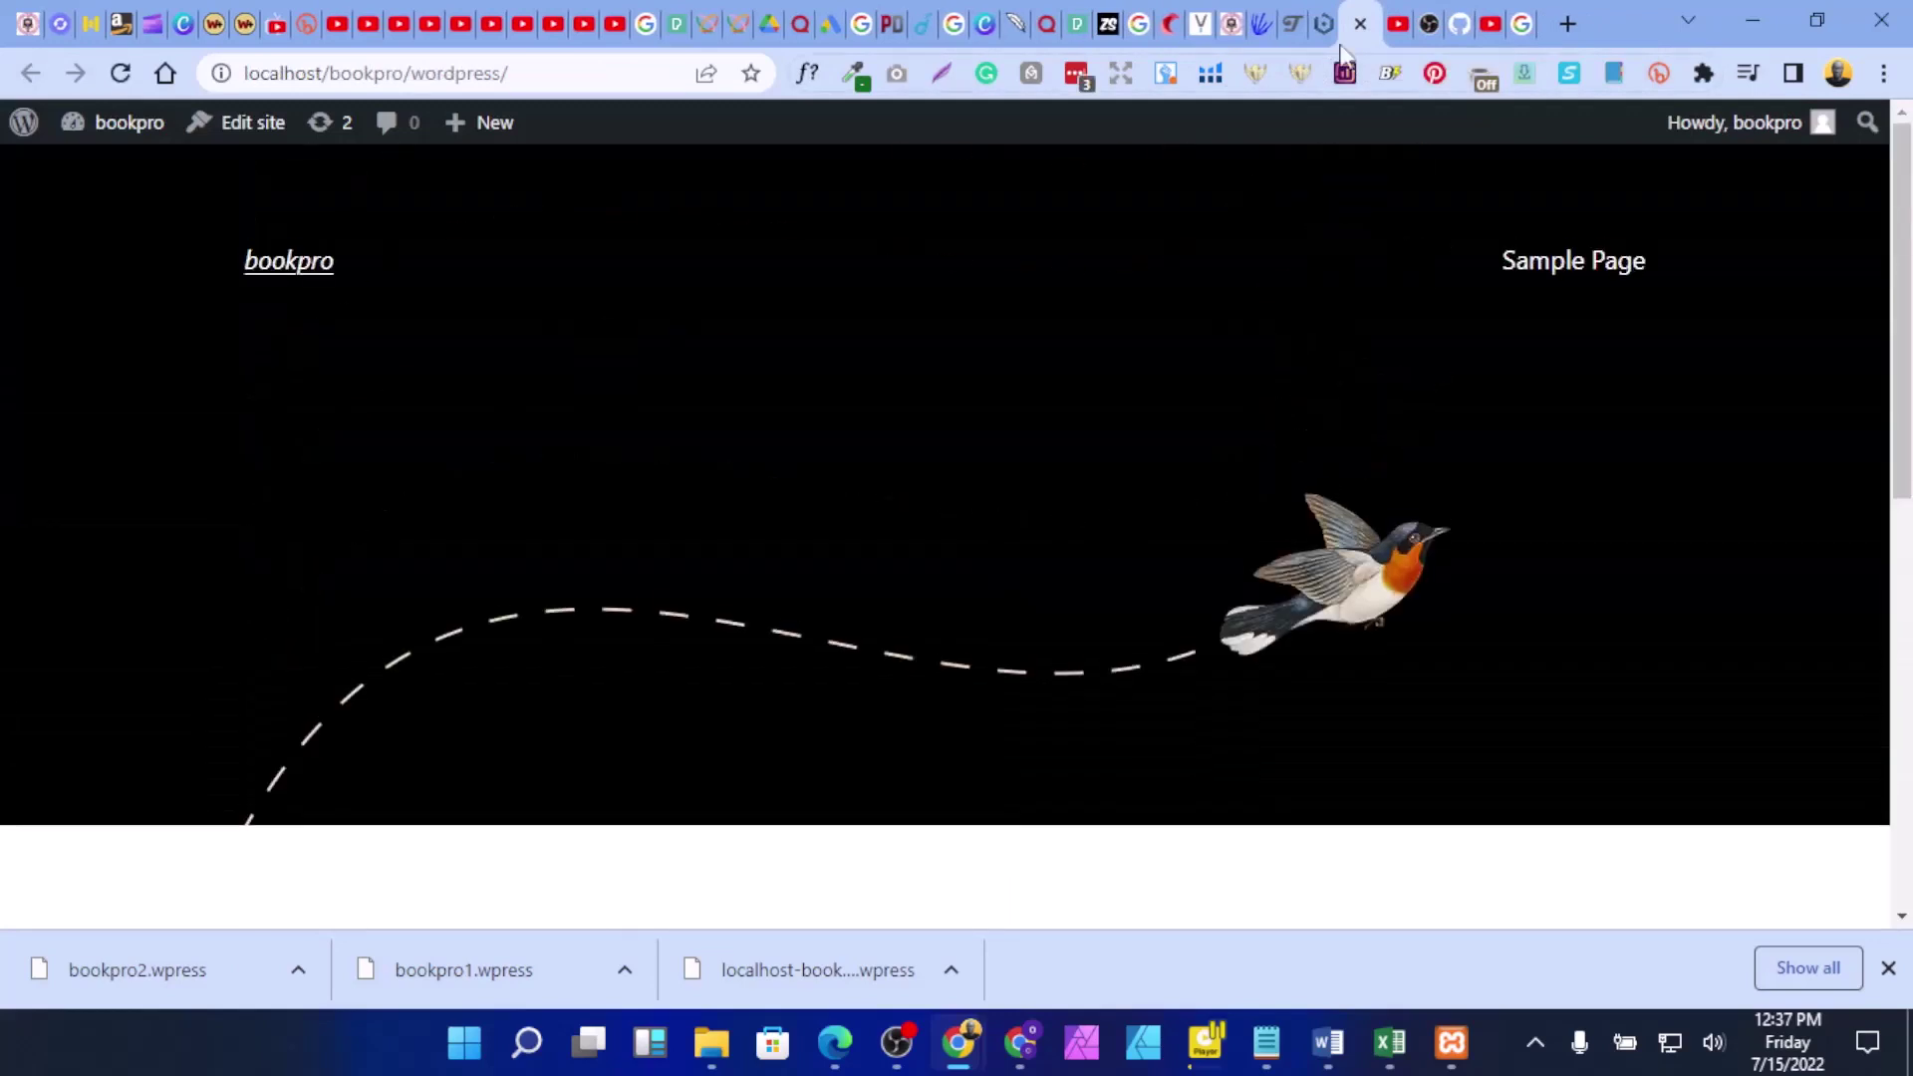
left_click(1320, 27)
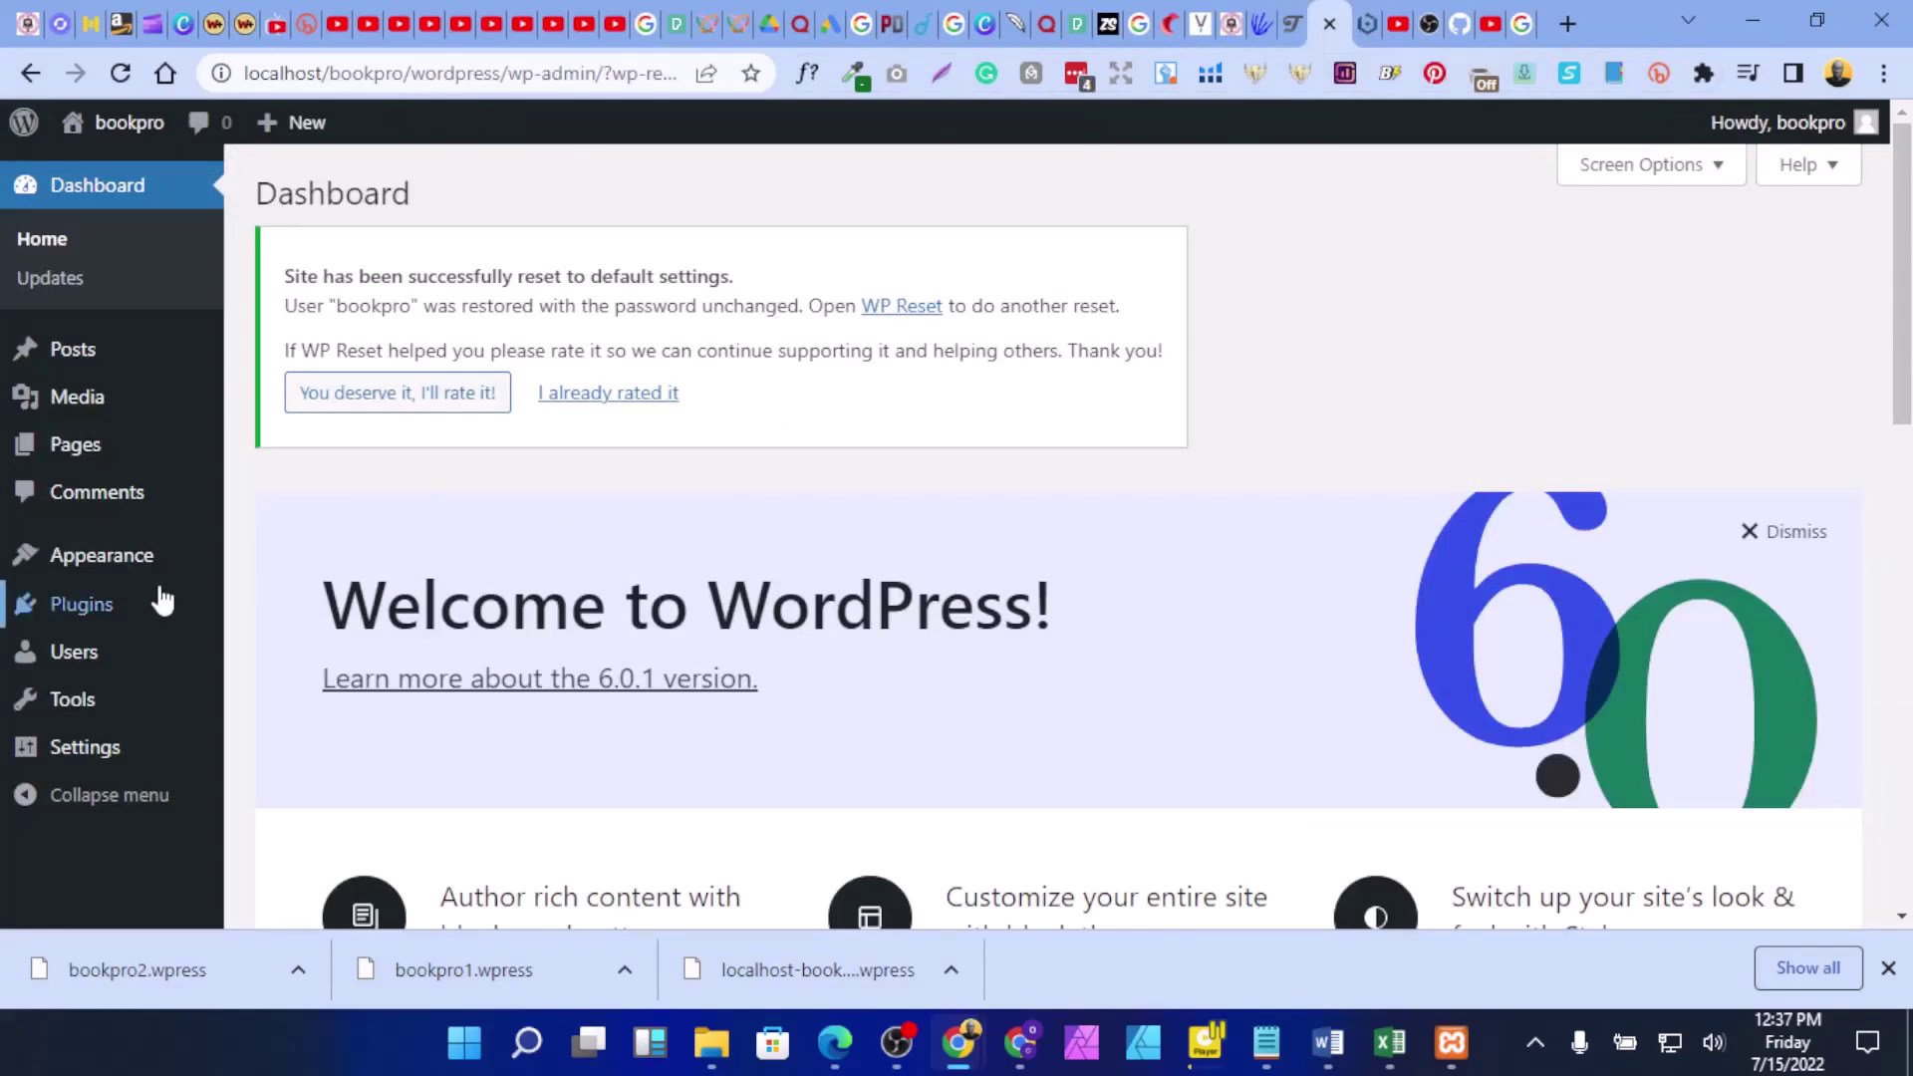
mouse_move(172, 592)
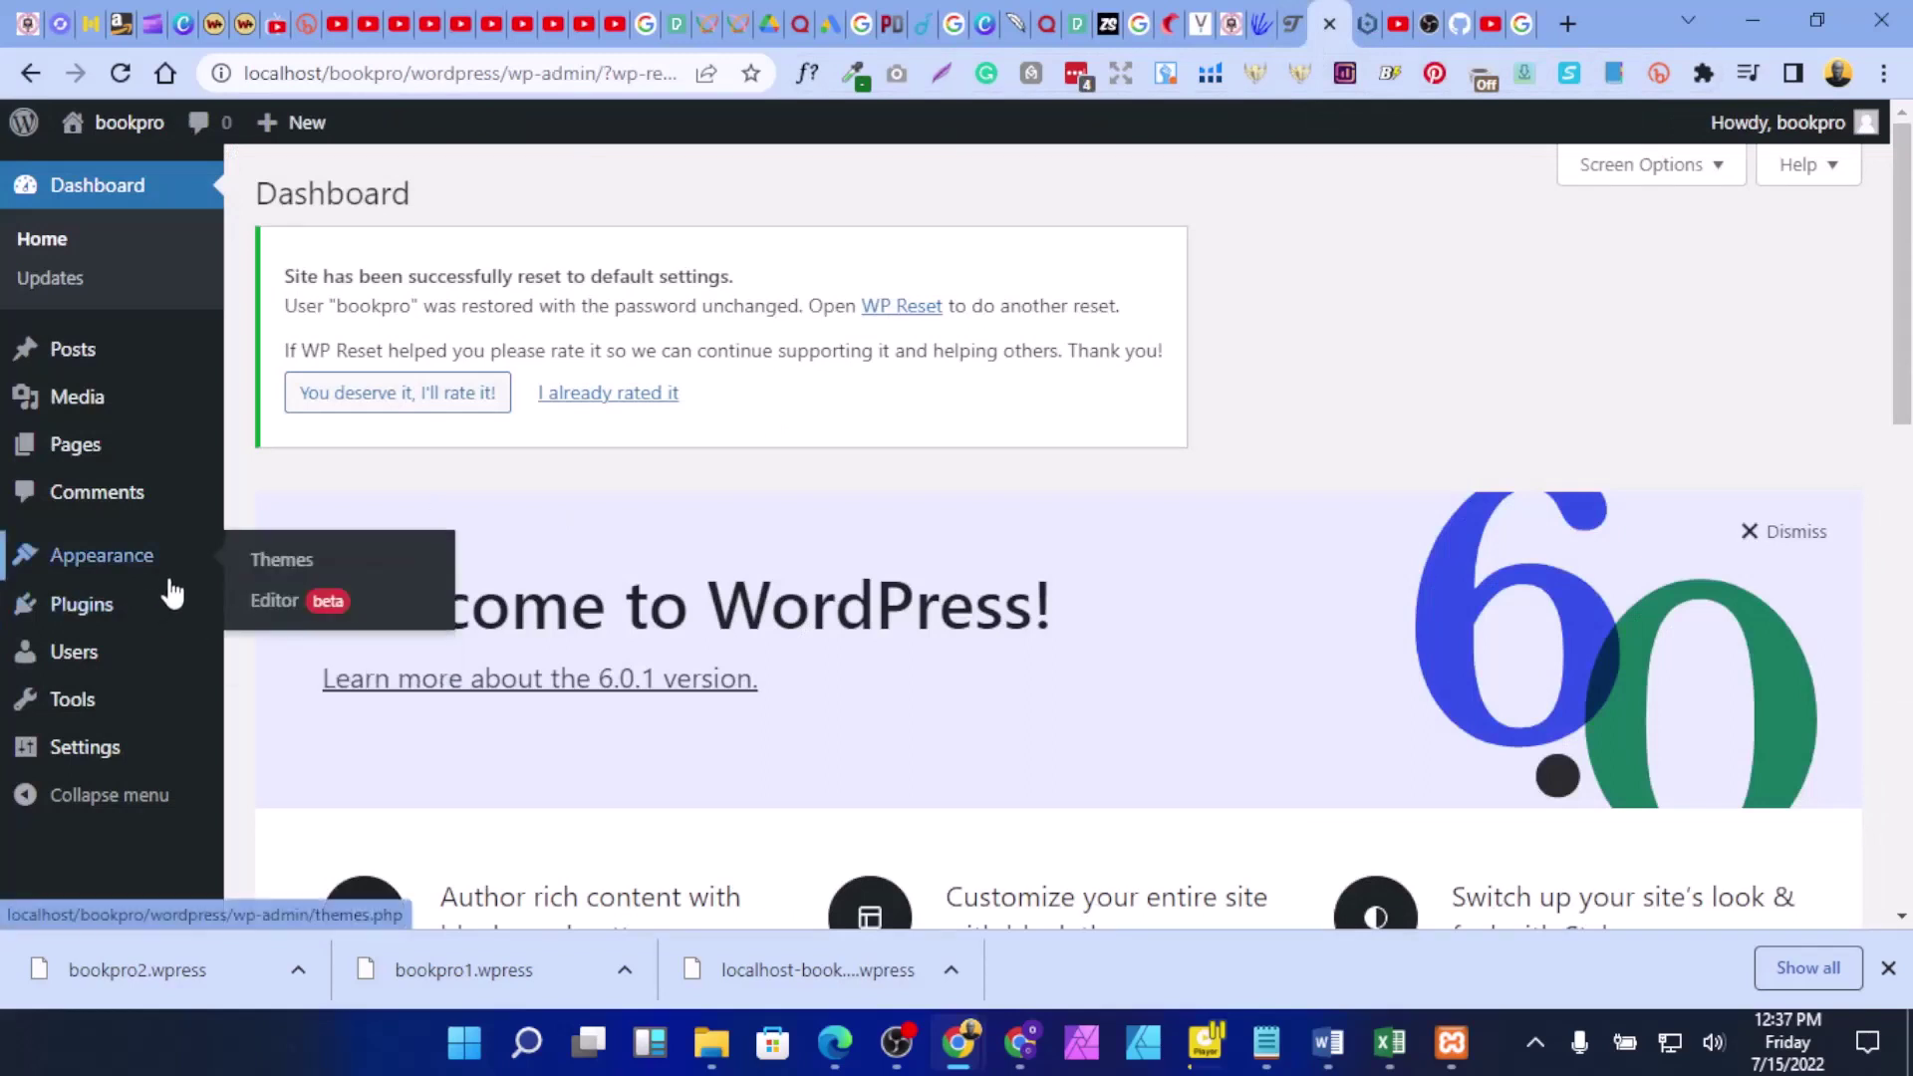
Step: Go to the installed plugins and activate All-in-One WP Migration
mouse_move(166, 735)
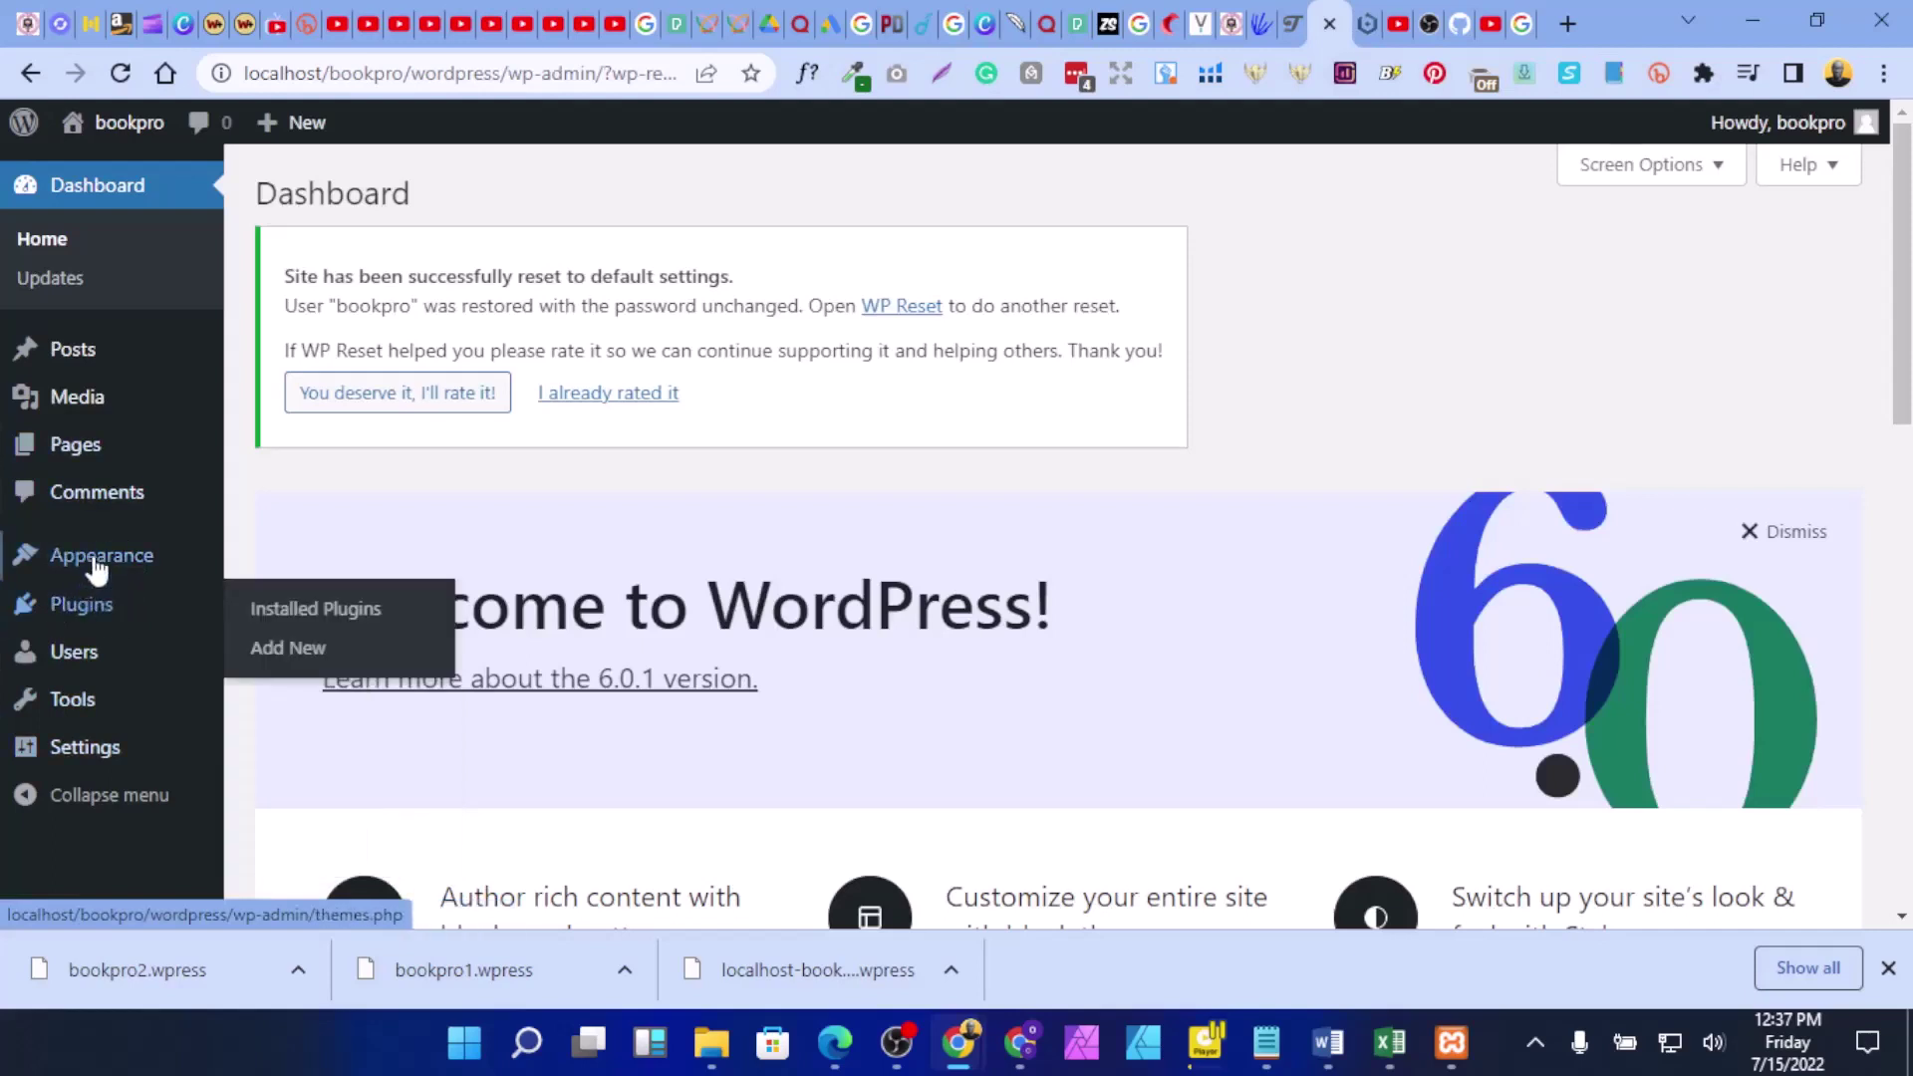
left_click(86, 613)
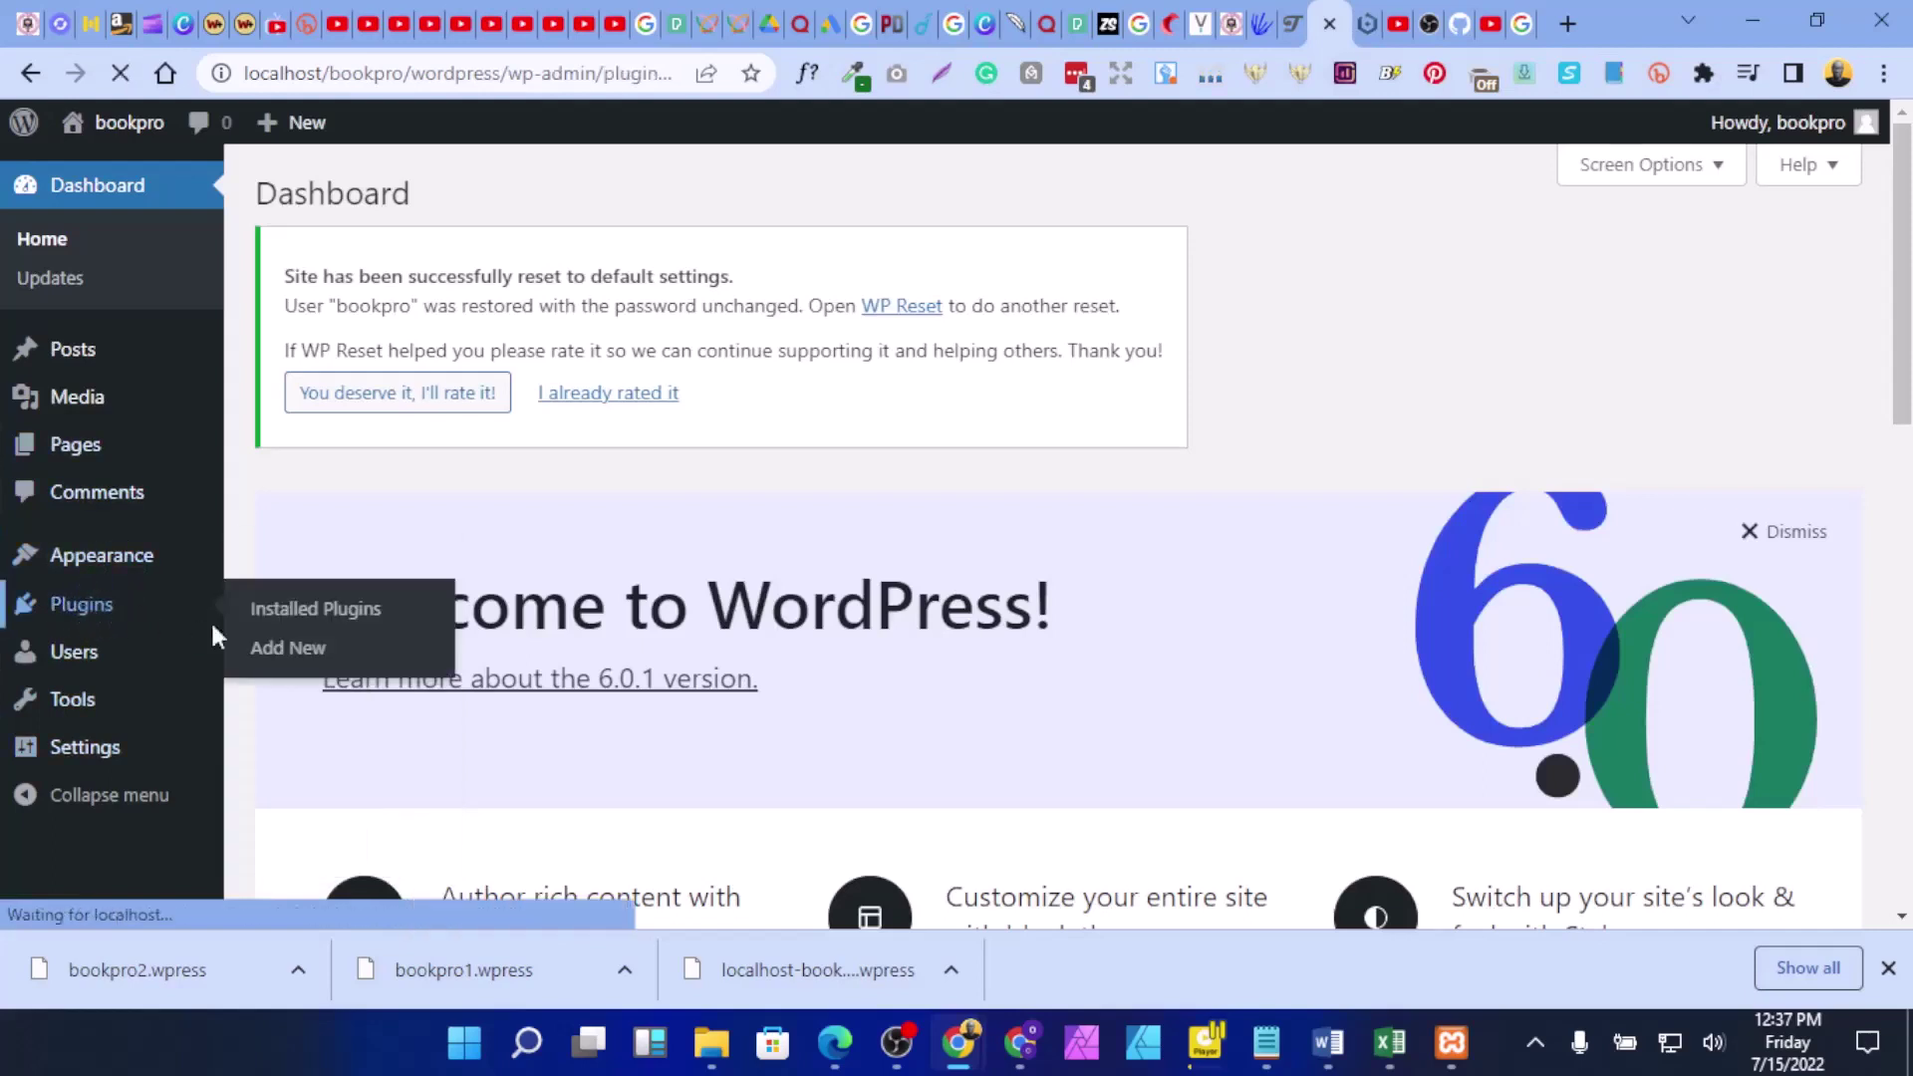
scroll(997, 623, "down", 1)
scroll(997, 623, "down", 1)
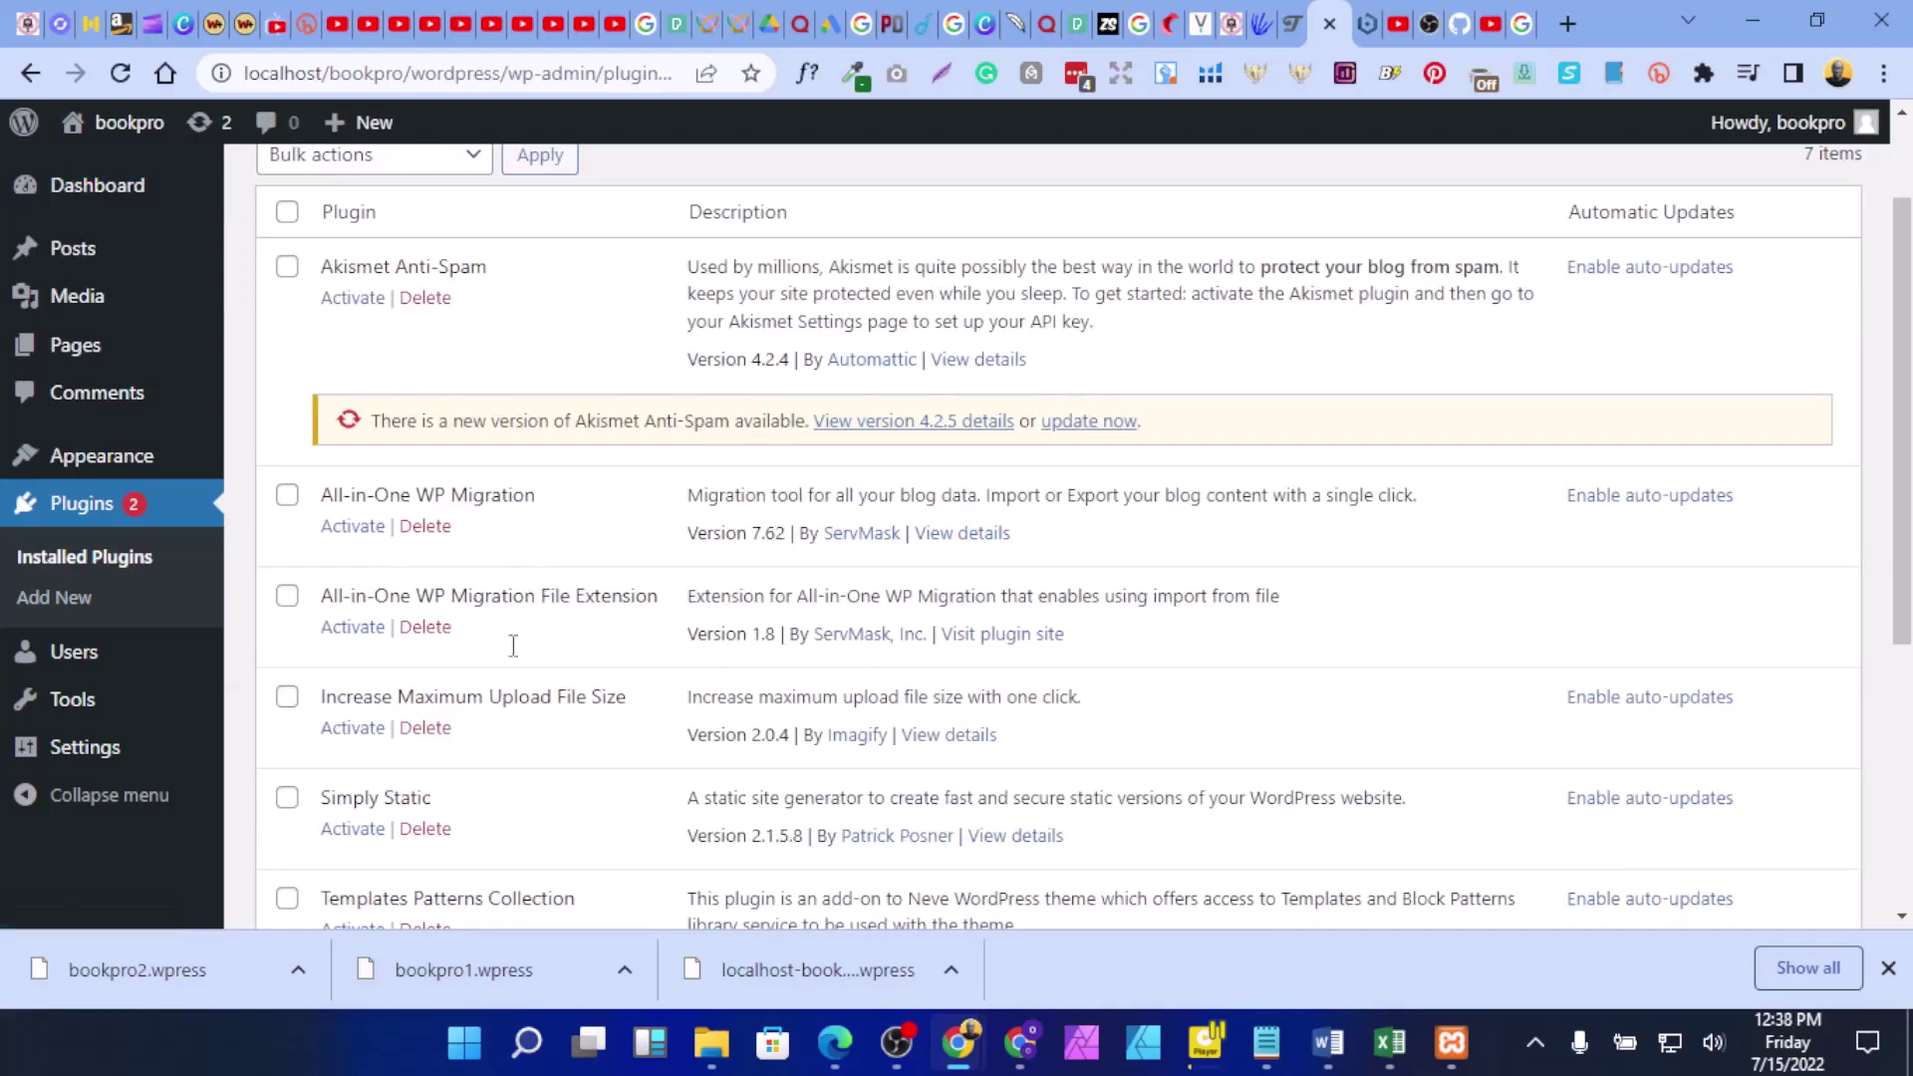
left_click(348, 529)
Step: Bulk-activate the All-in-One WP Migration File Extension and Increase Maximum Upload File Size plugins
left_click(288, 403)
left_click(287, 504)
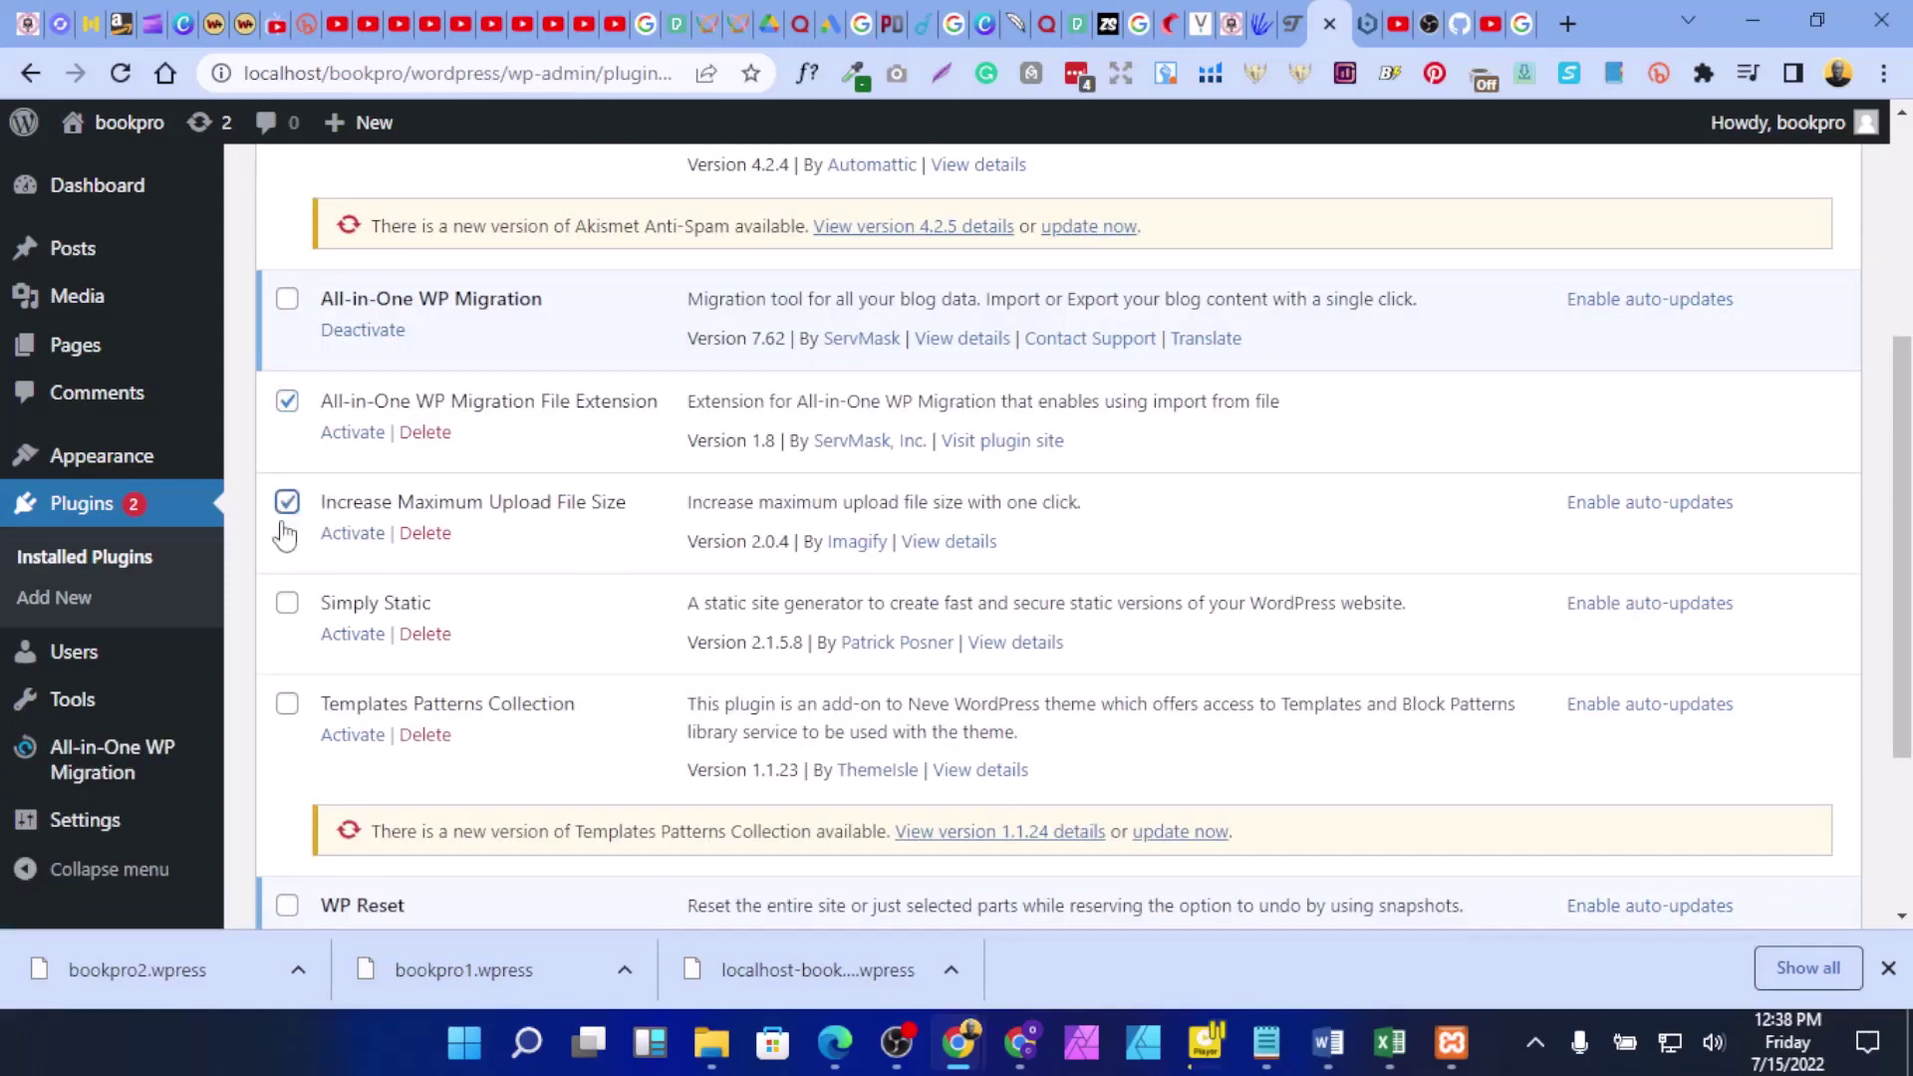
scroll(339, 687, "down", 1)
scroll(356, 737, "up", 1)
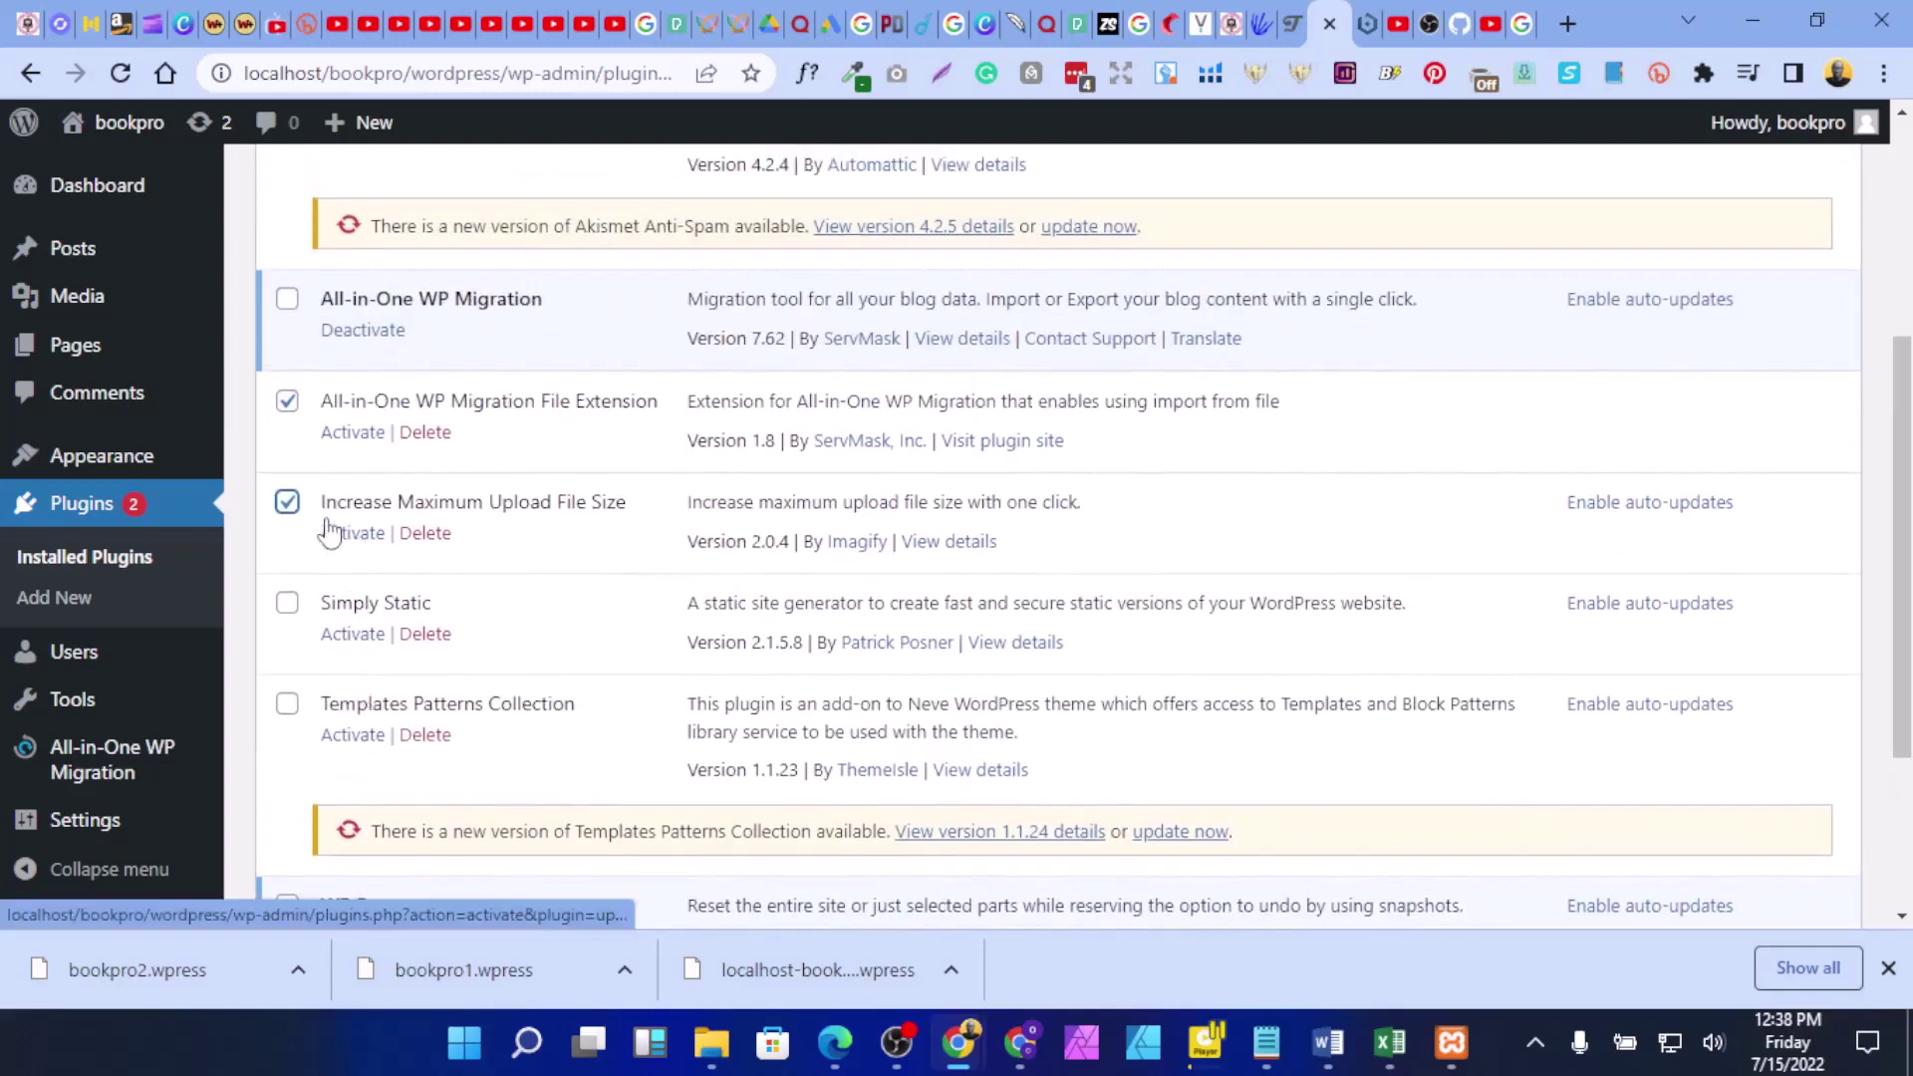
scroll(333, 530, "up", 3)
left_click(472, 378)
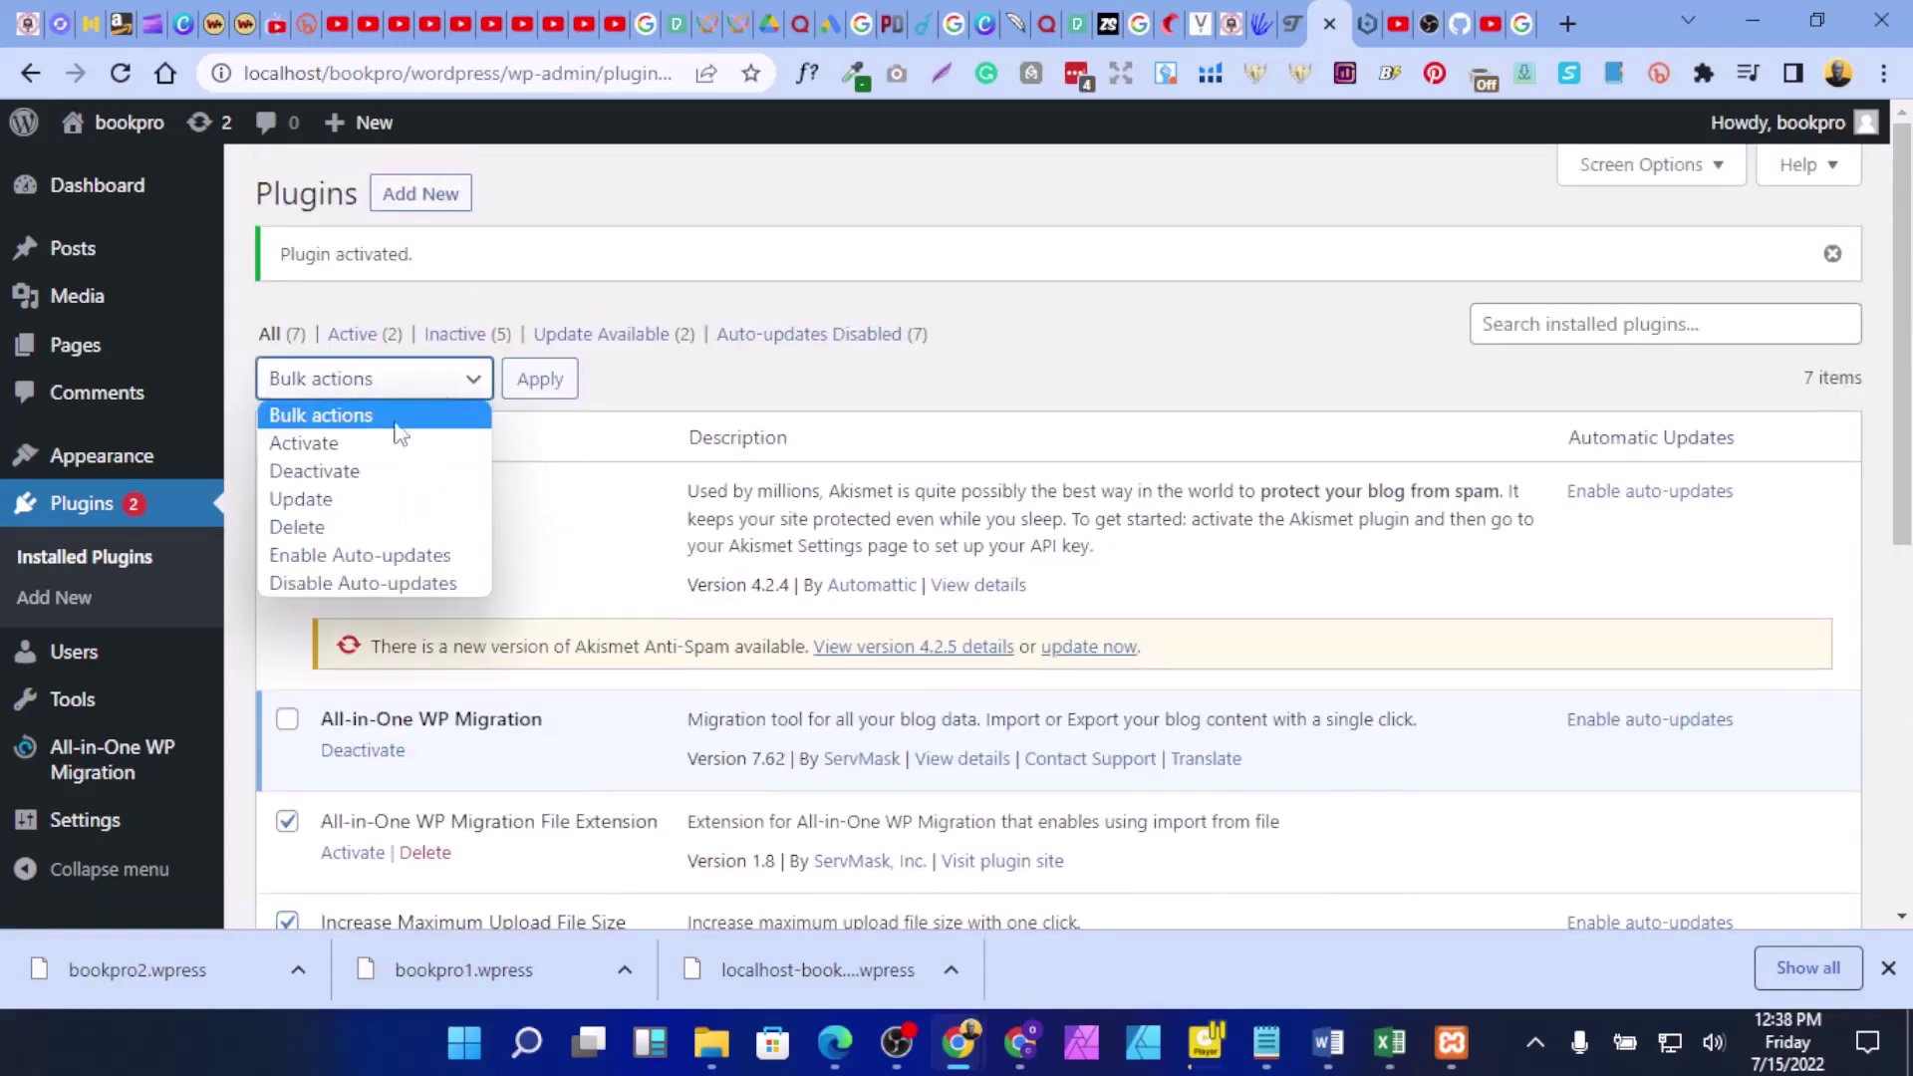
left_click(337, 440)
left_click(539, 379)
scroll(533, 538, "down", 3)
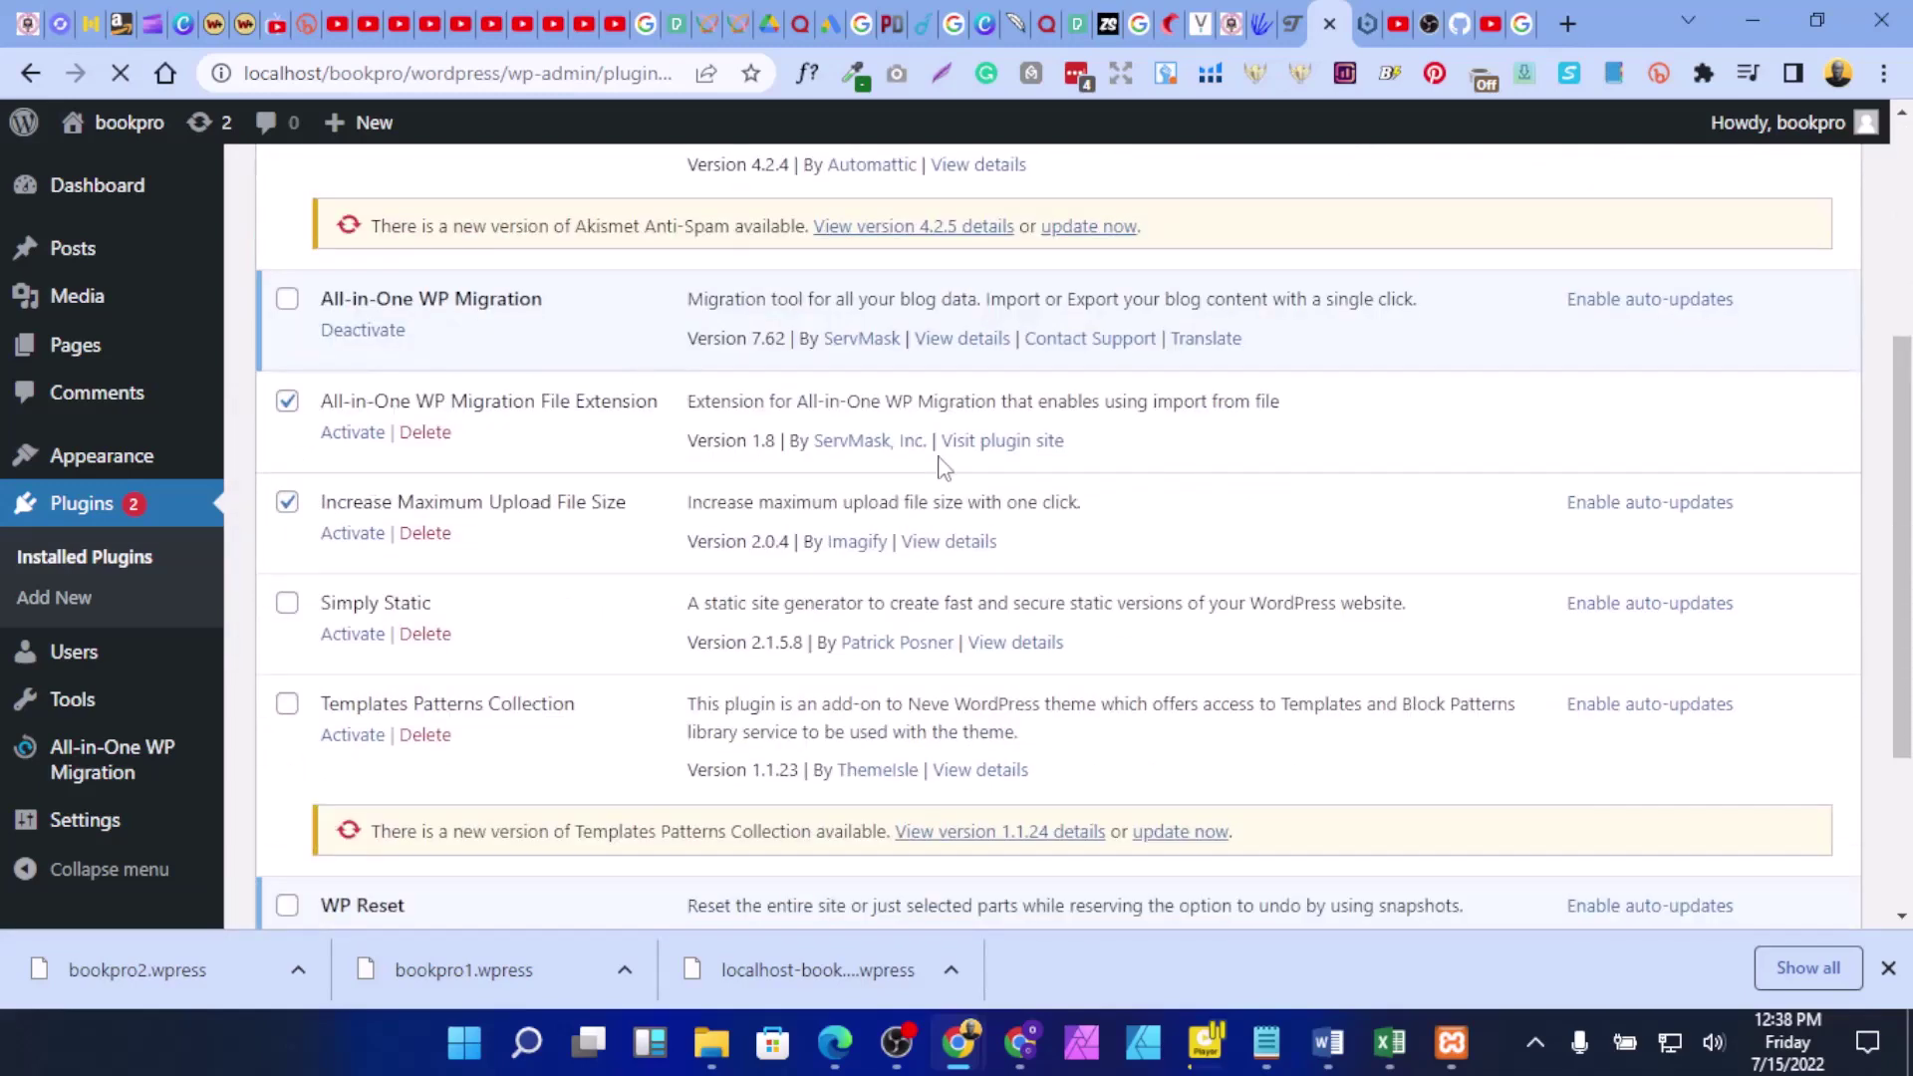
Step: In the Increase Maximum Upload File Size plugin's settings, set the maximum upload file size to 256MB and save
scroll(726, 568, "down", 3)
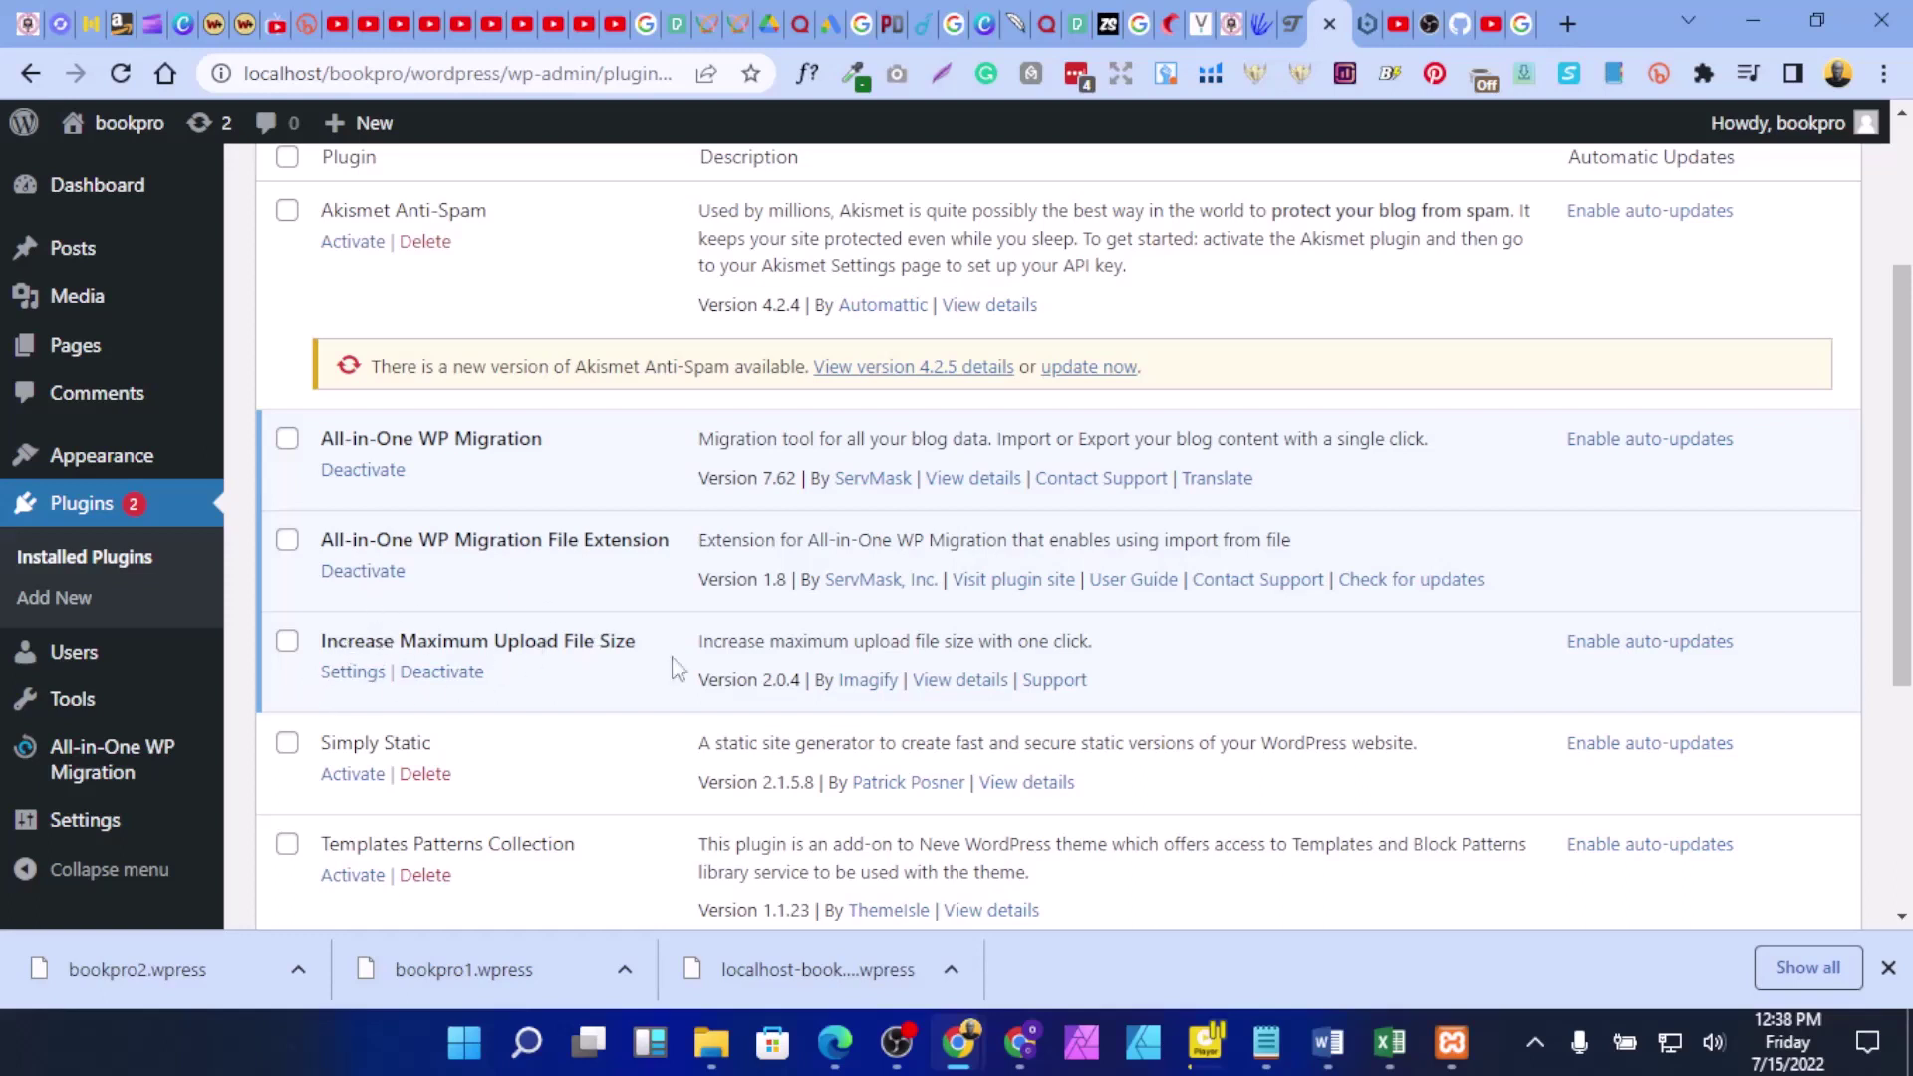
left_click(353, 677)
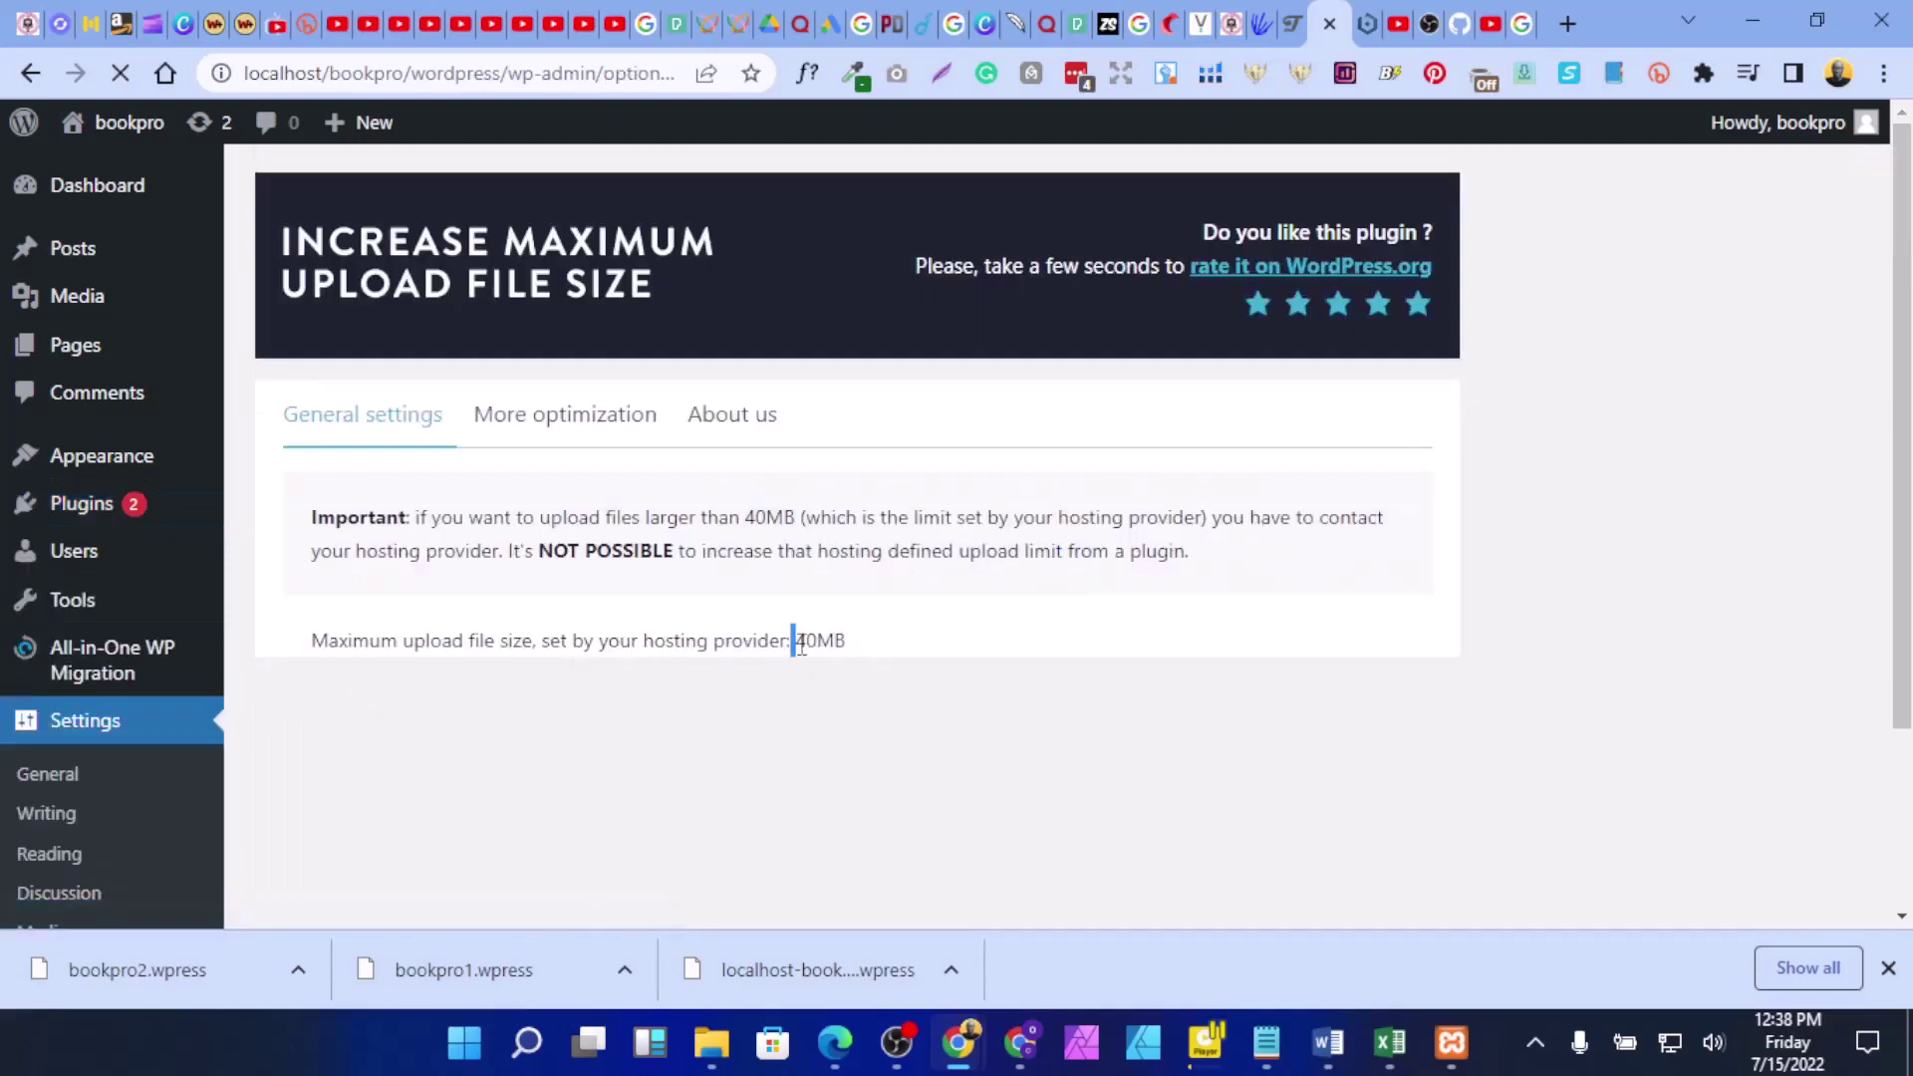
left_click_drag(801, 643, 880, 649)
scroll(842, 605, "down", 3)
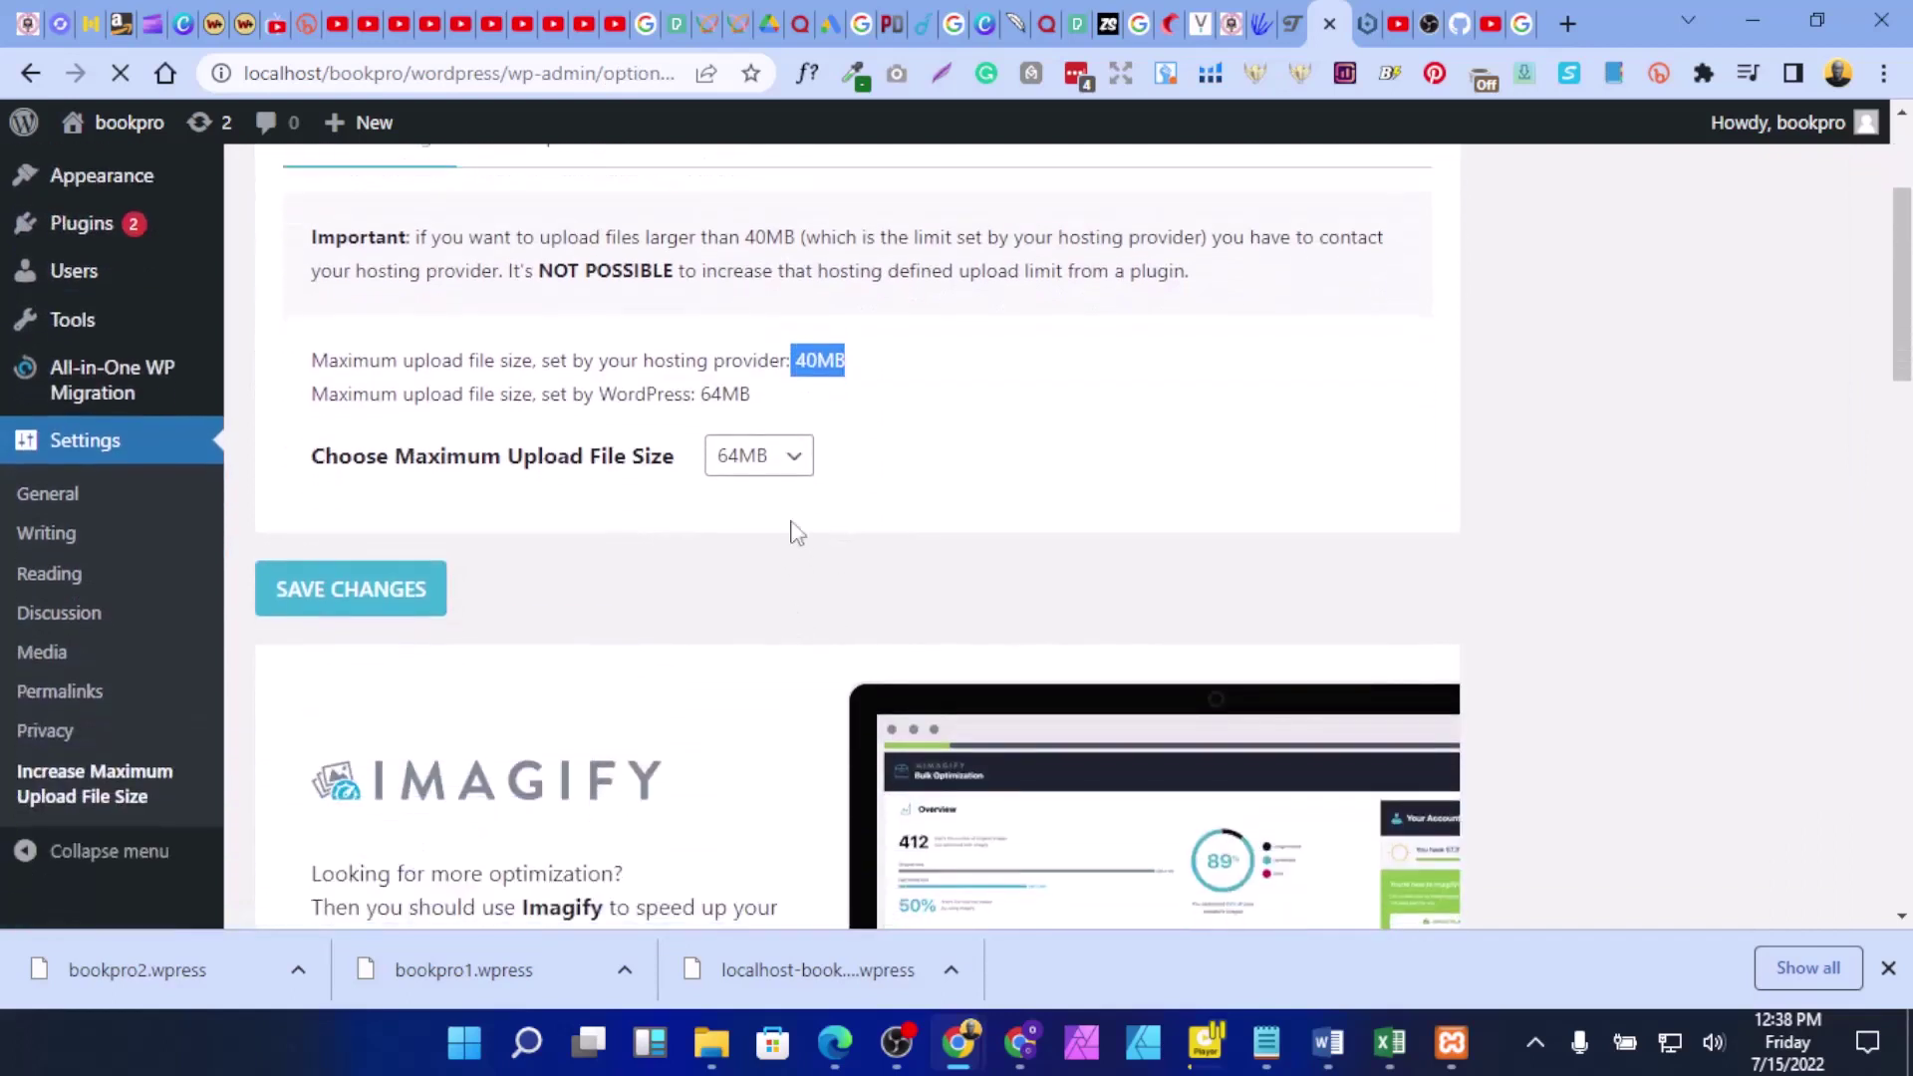
left_click(794, 461)
left_click(751, 604)
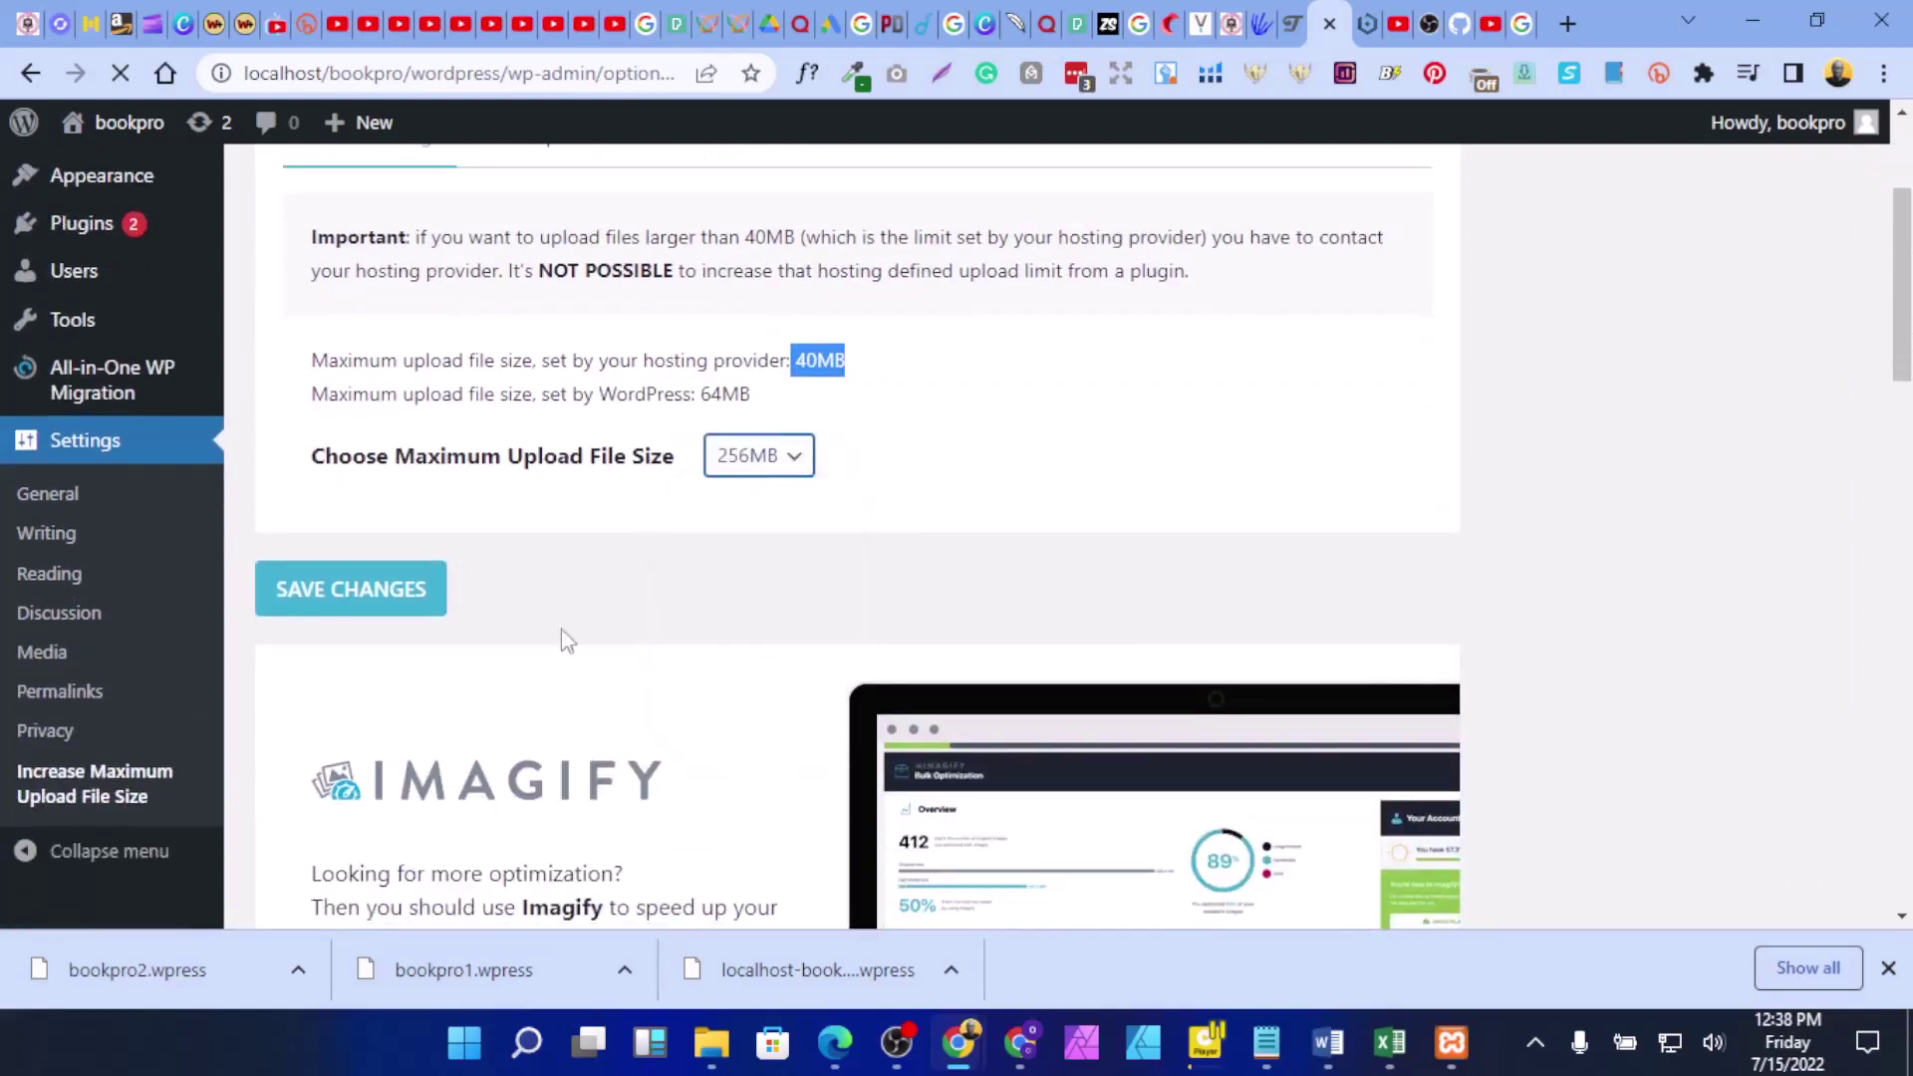
left_click(346, 590)
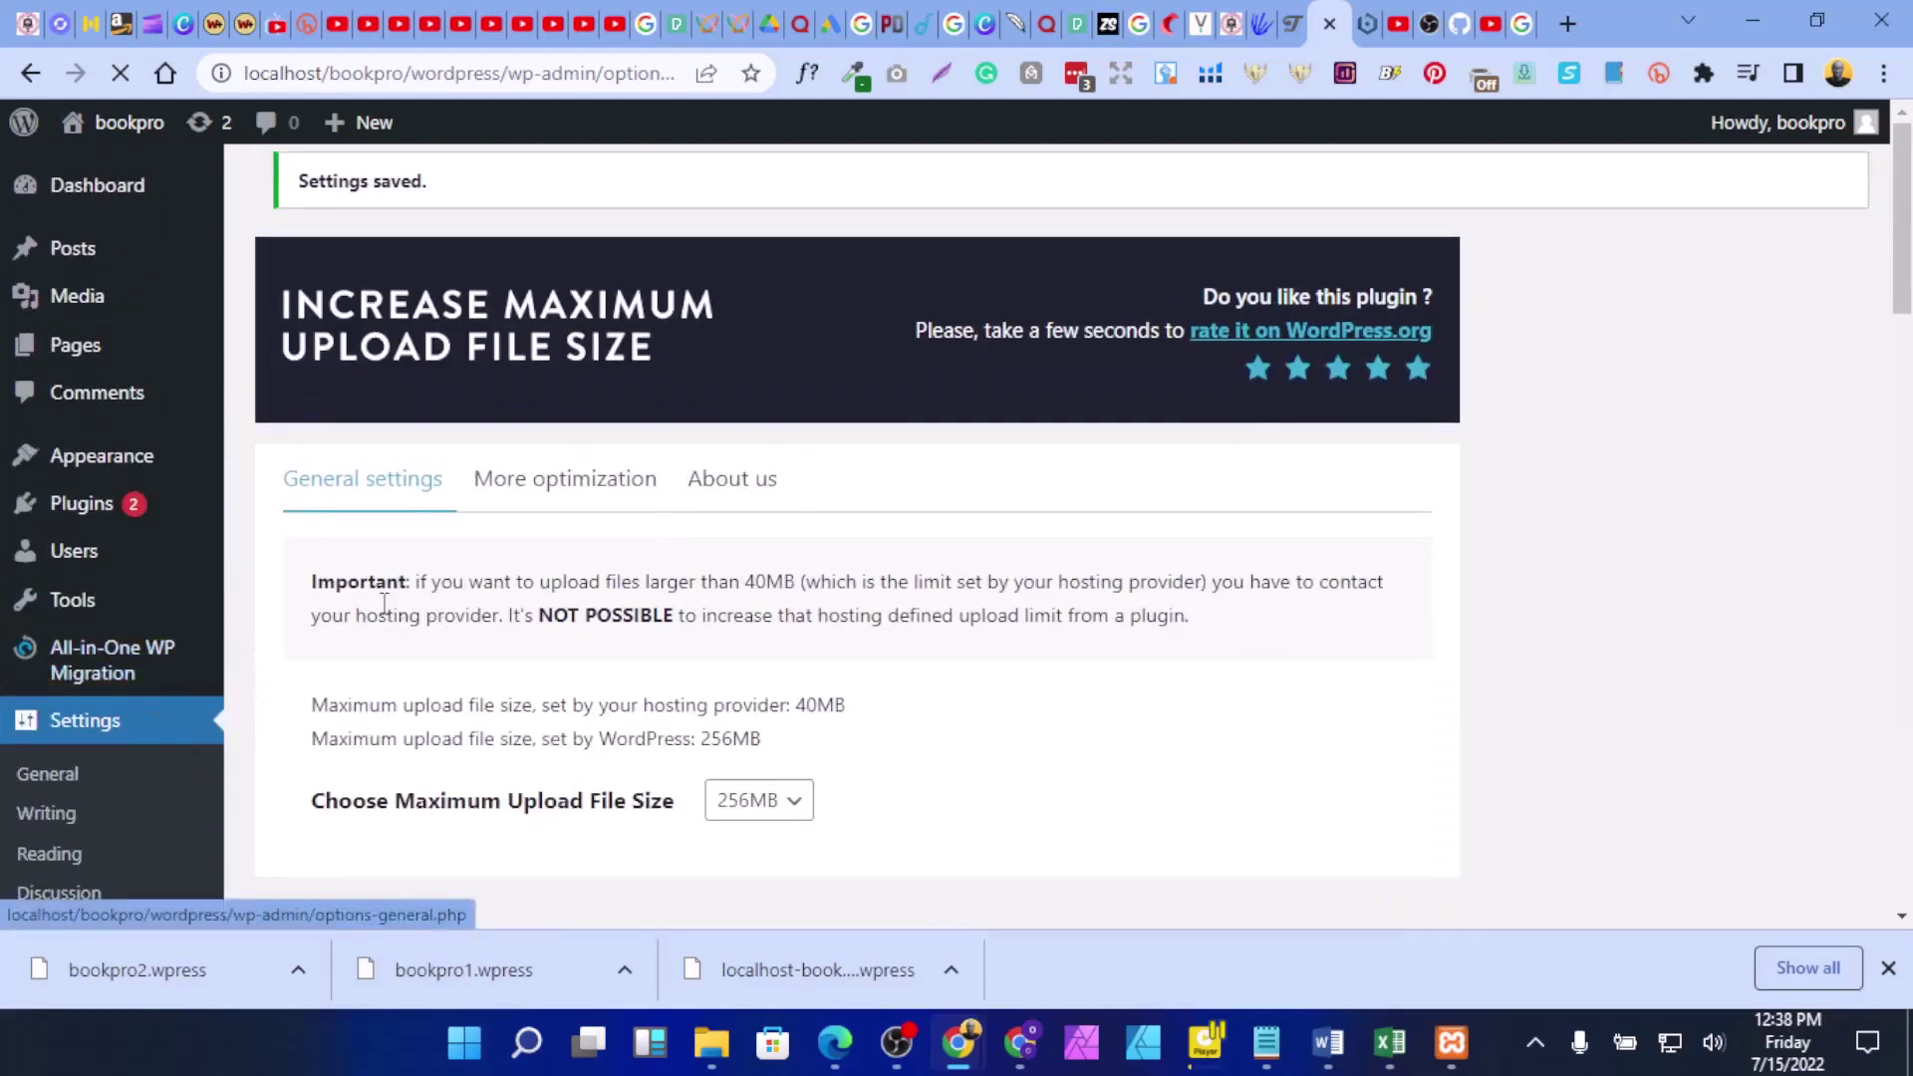
Step: Start an All-in-One WP Migration import from file, choosing the backup bookpro2.wpress from the Desktop
left_click(155, 670)
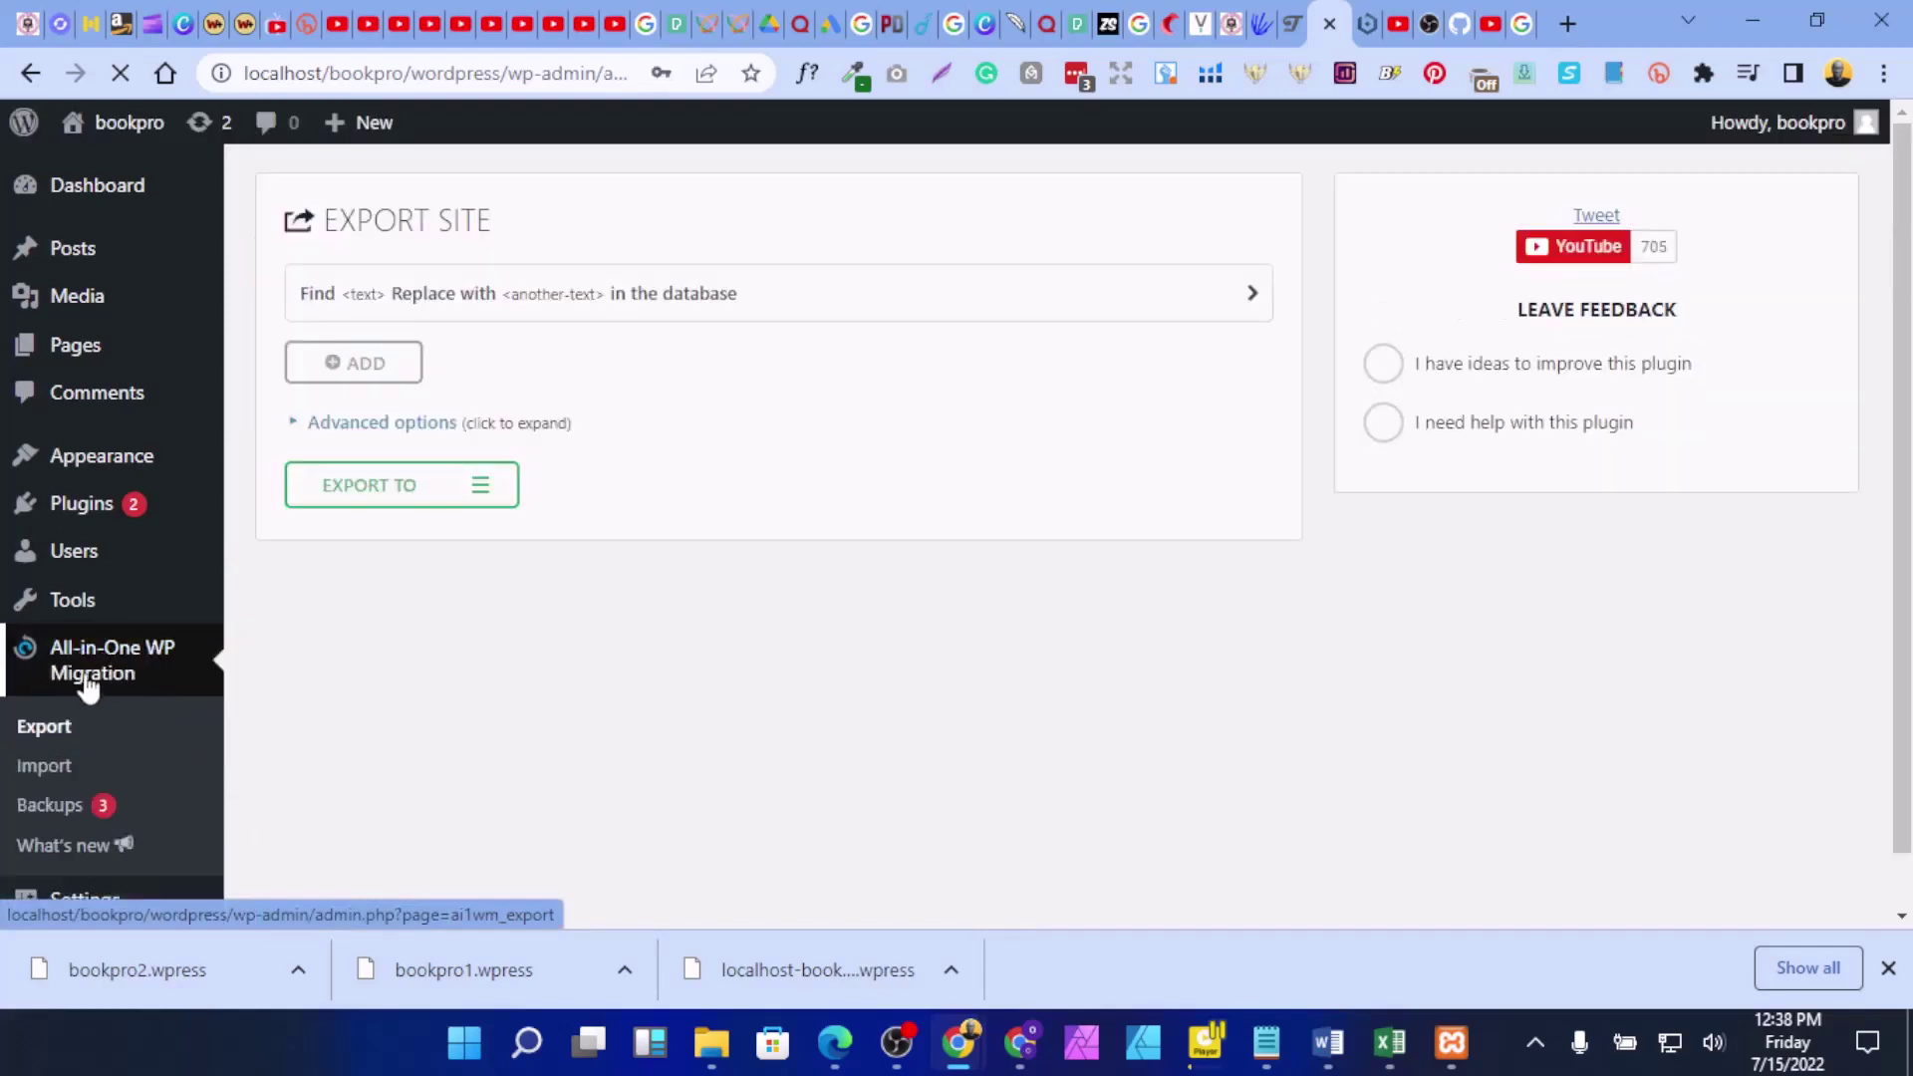
left_click(52, 770)
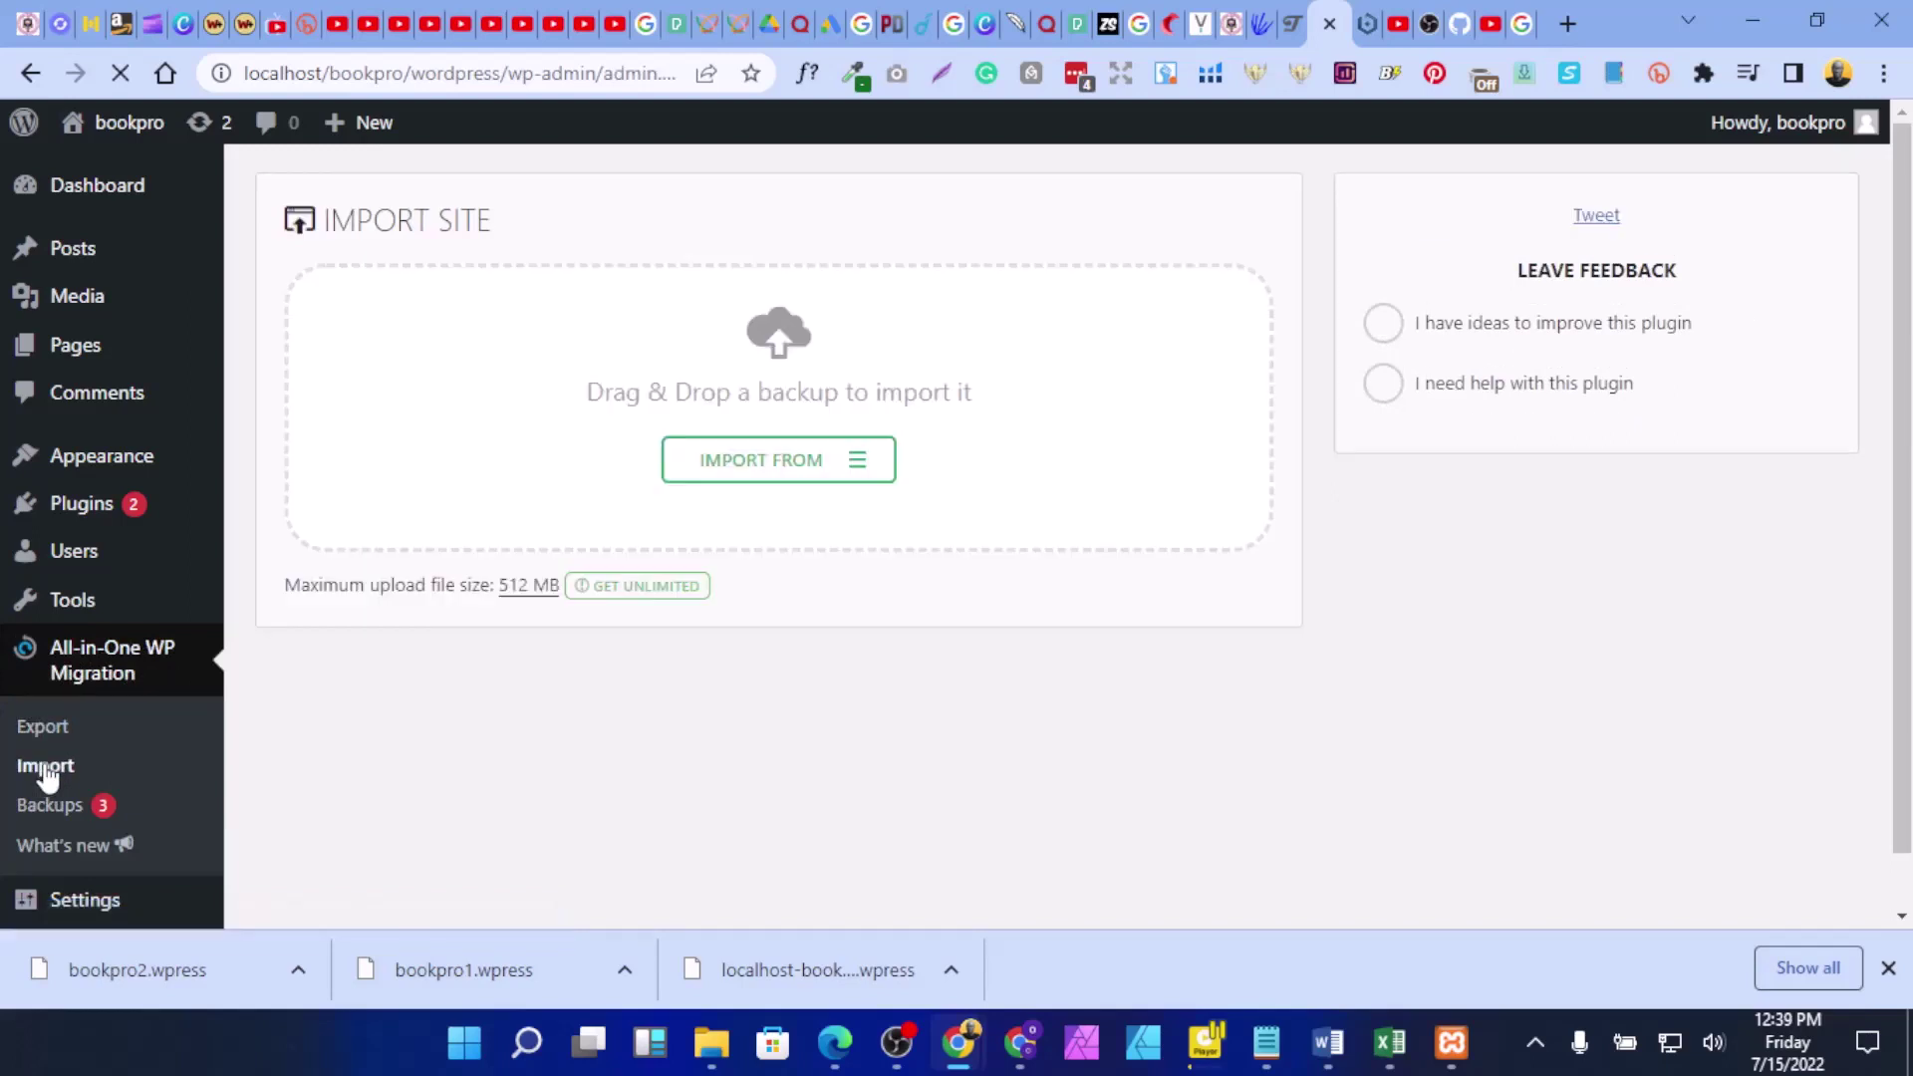
left_click(857, 462)
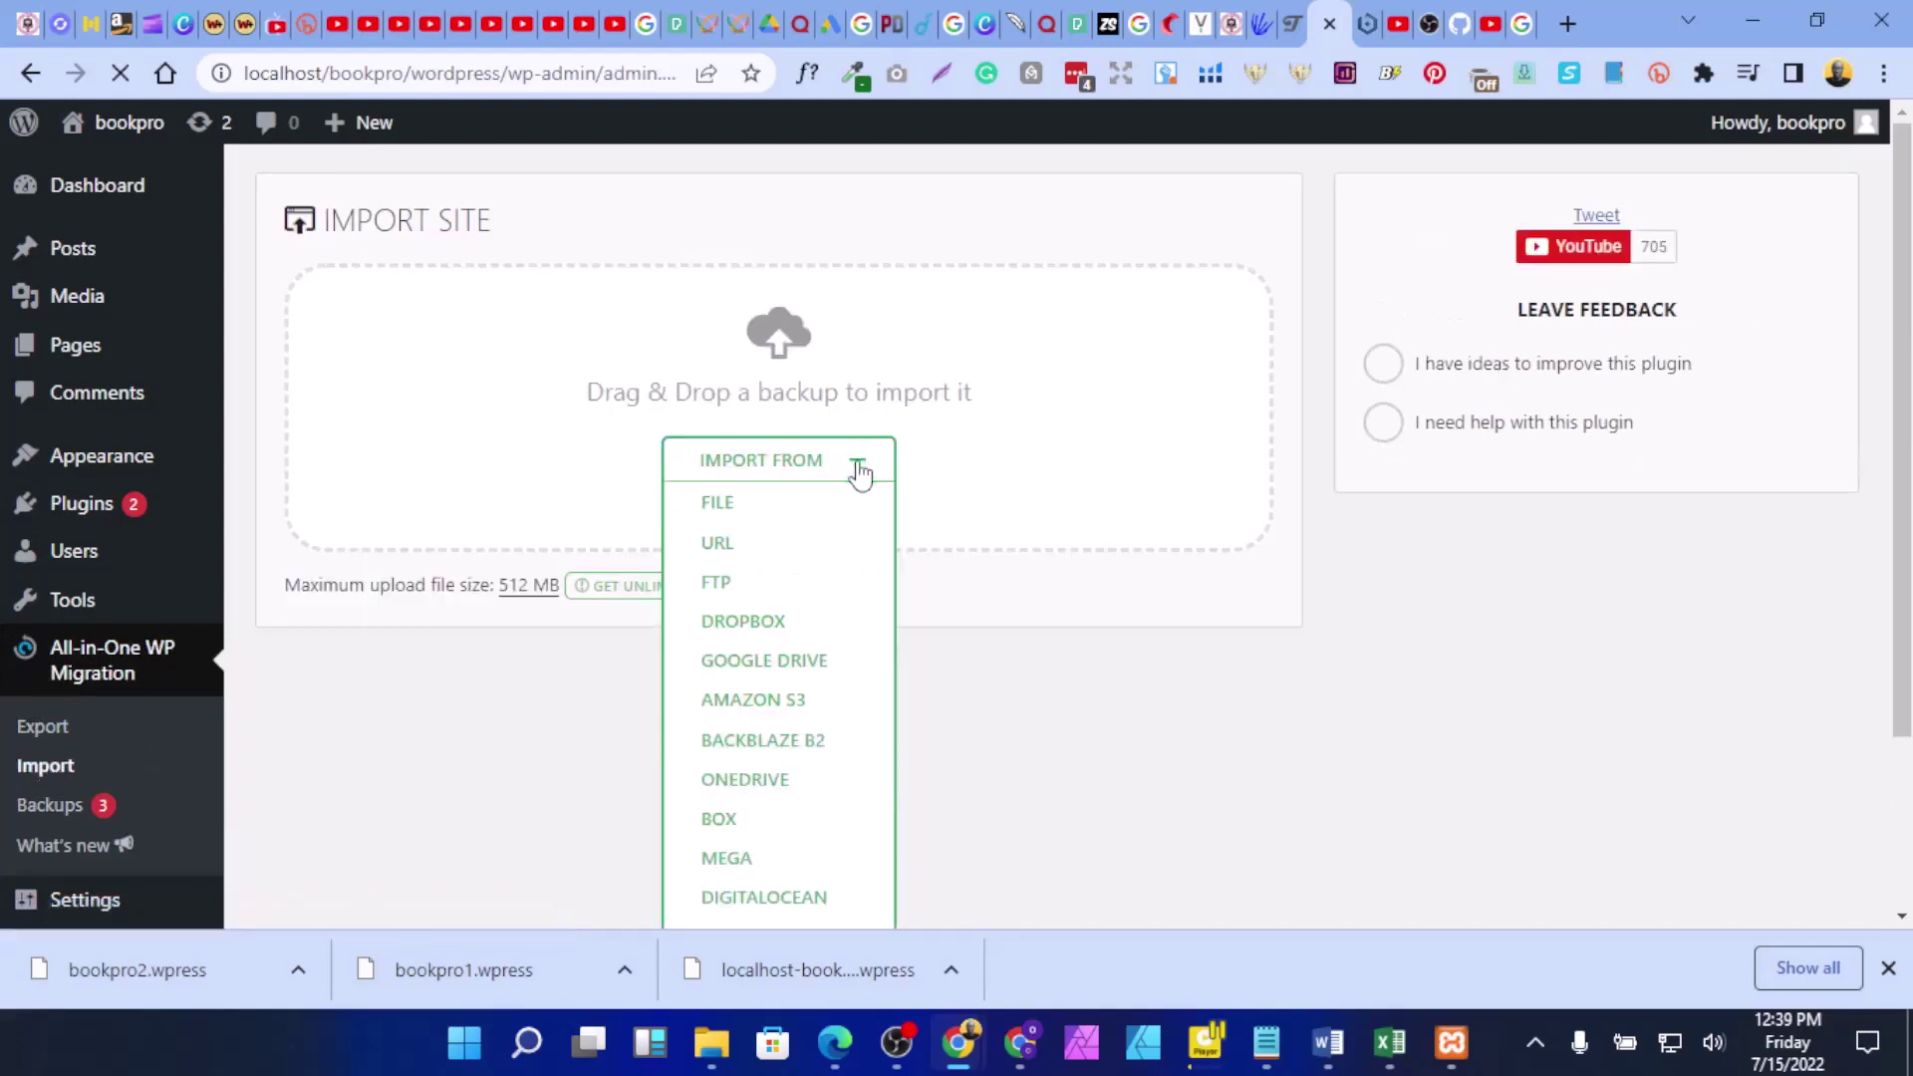
left_click(718, 506)
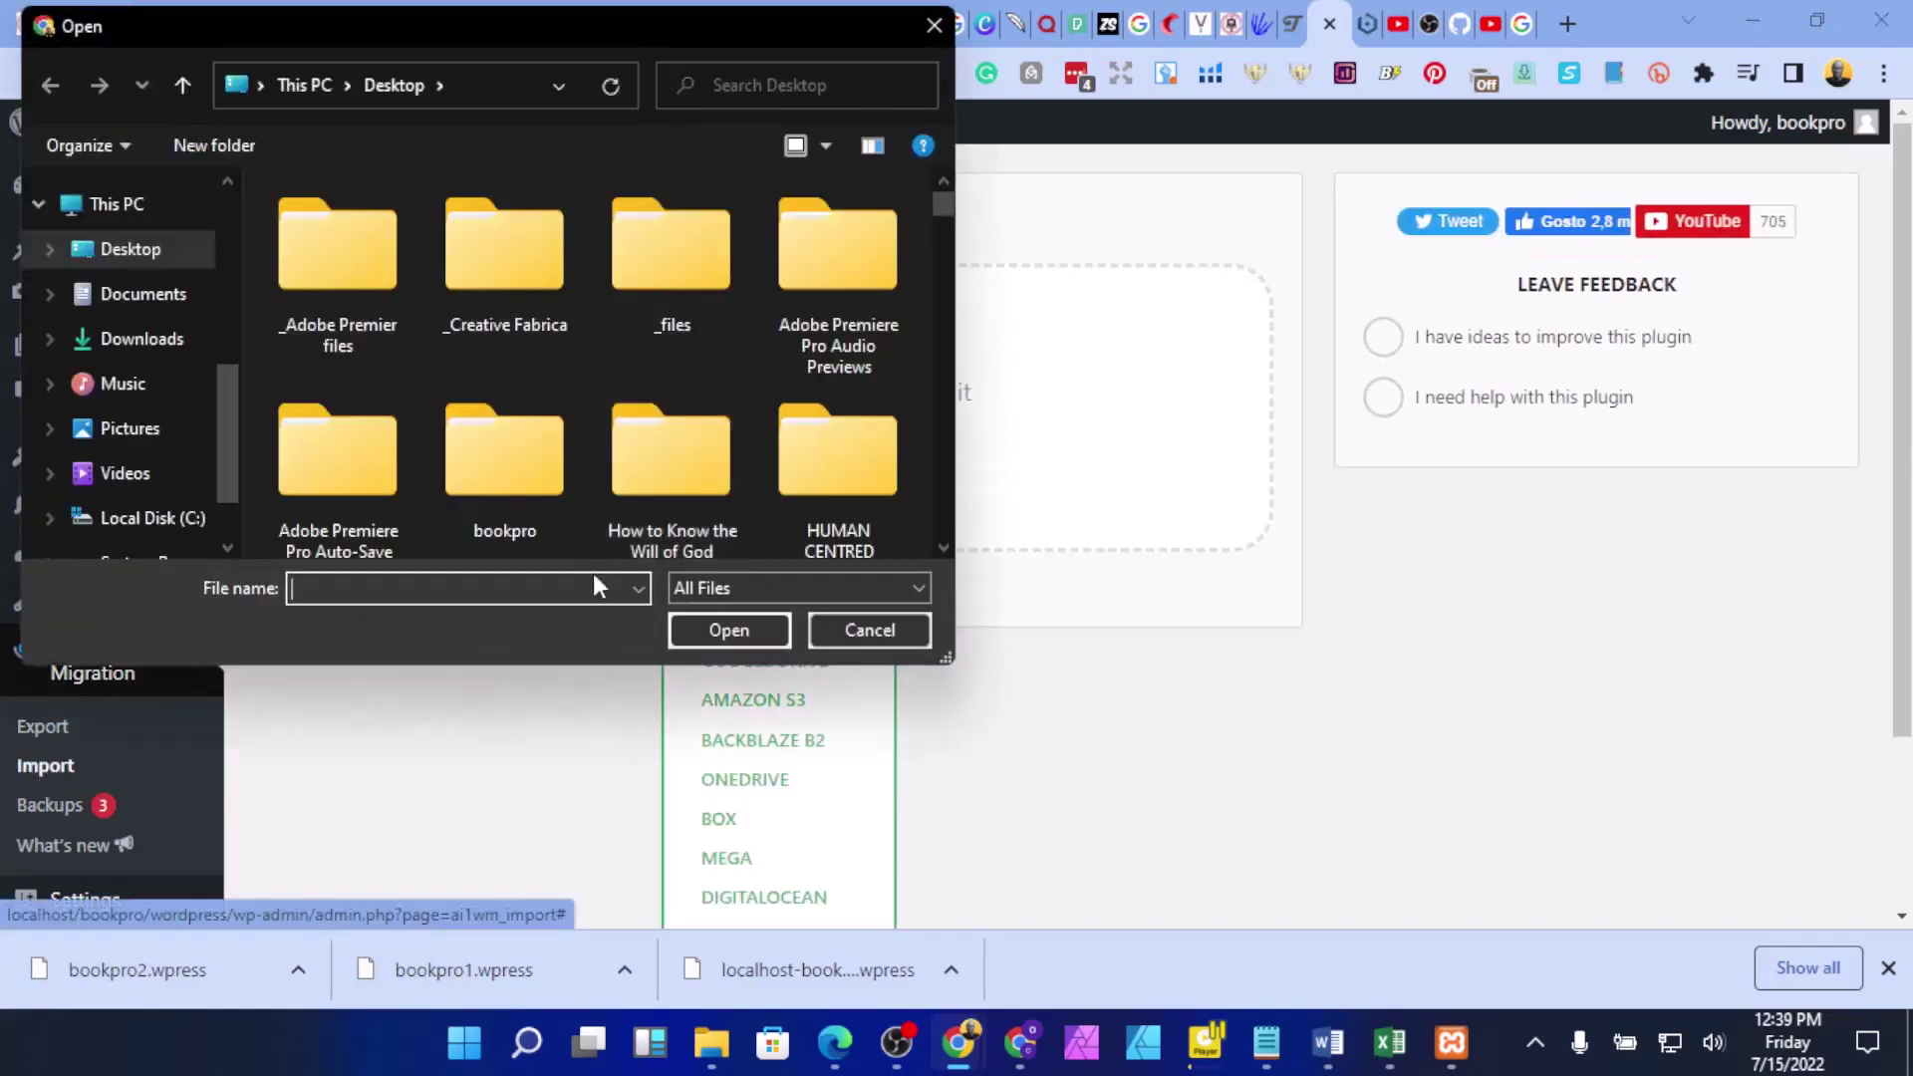
type("book")
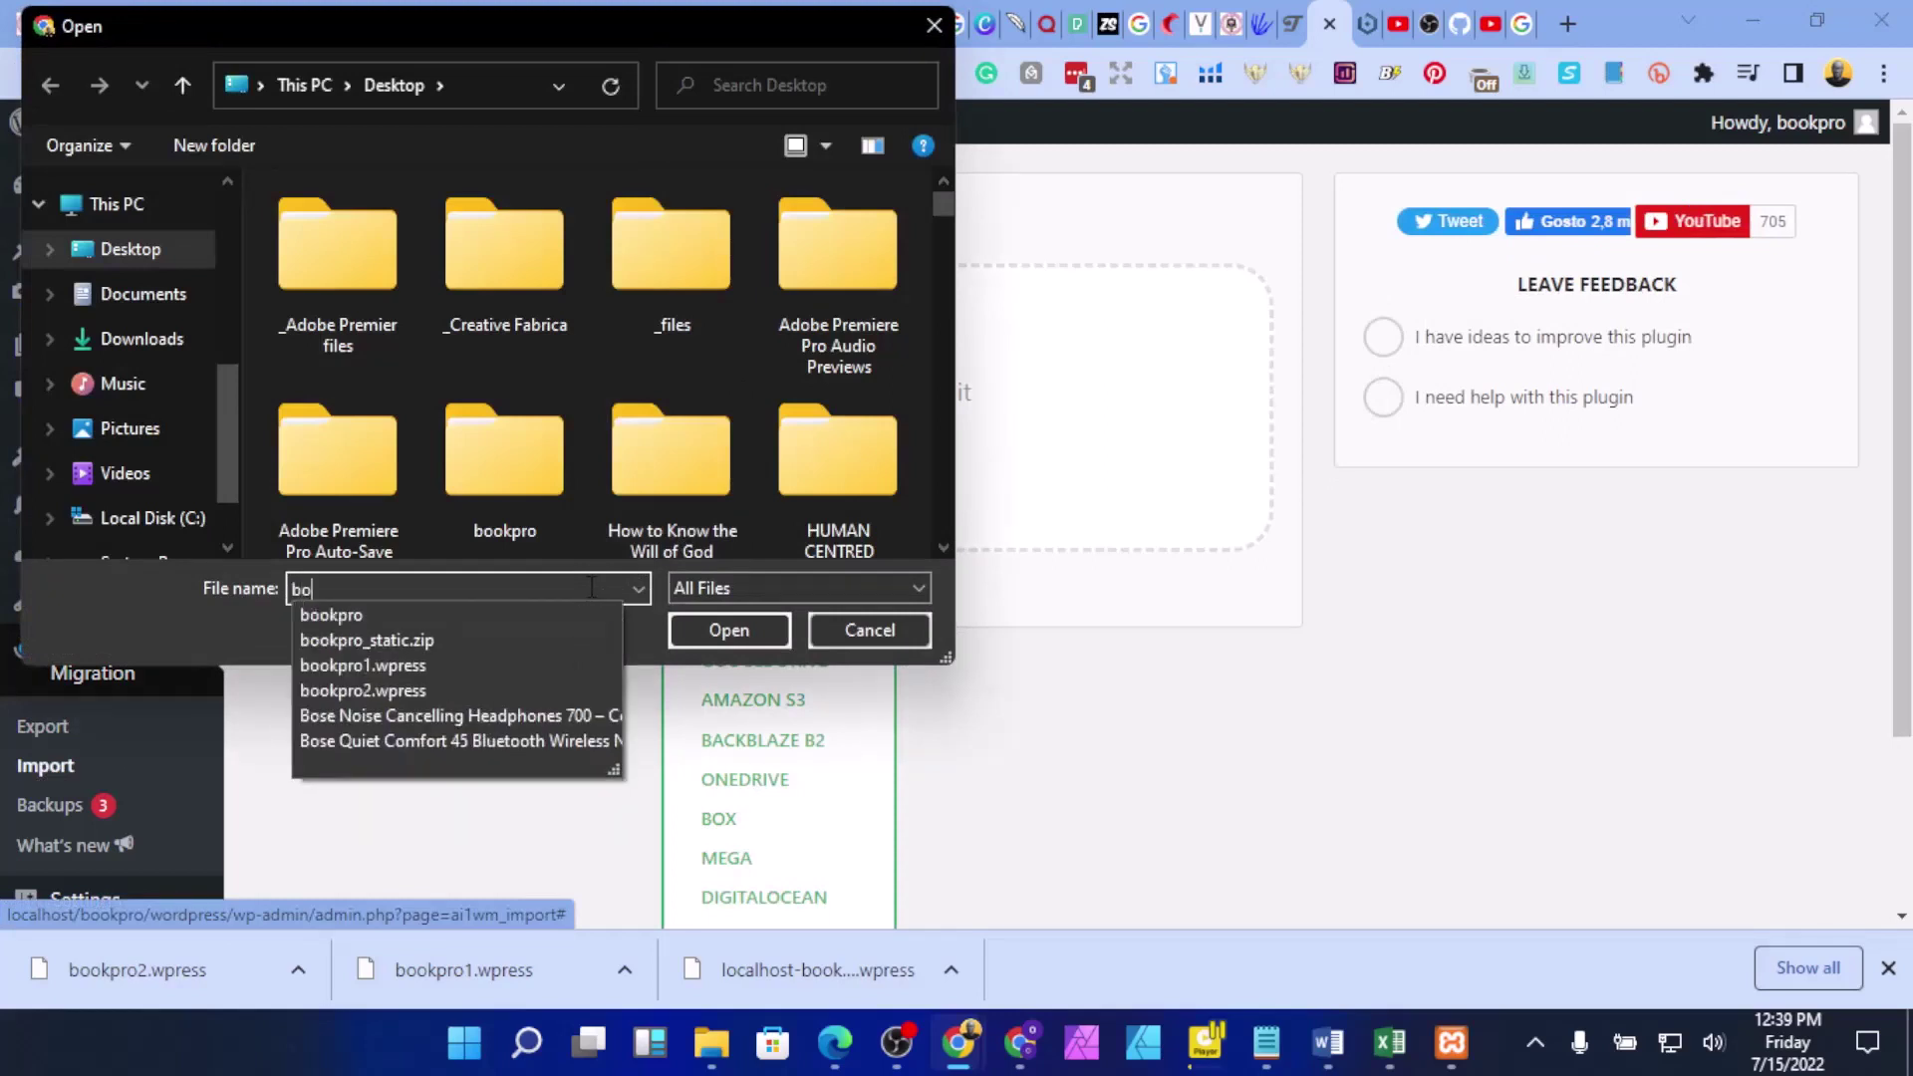
left_click(359, 692)
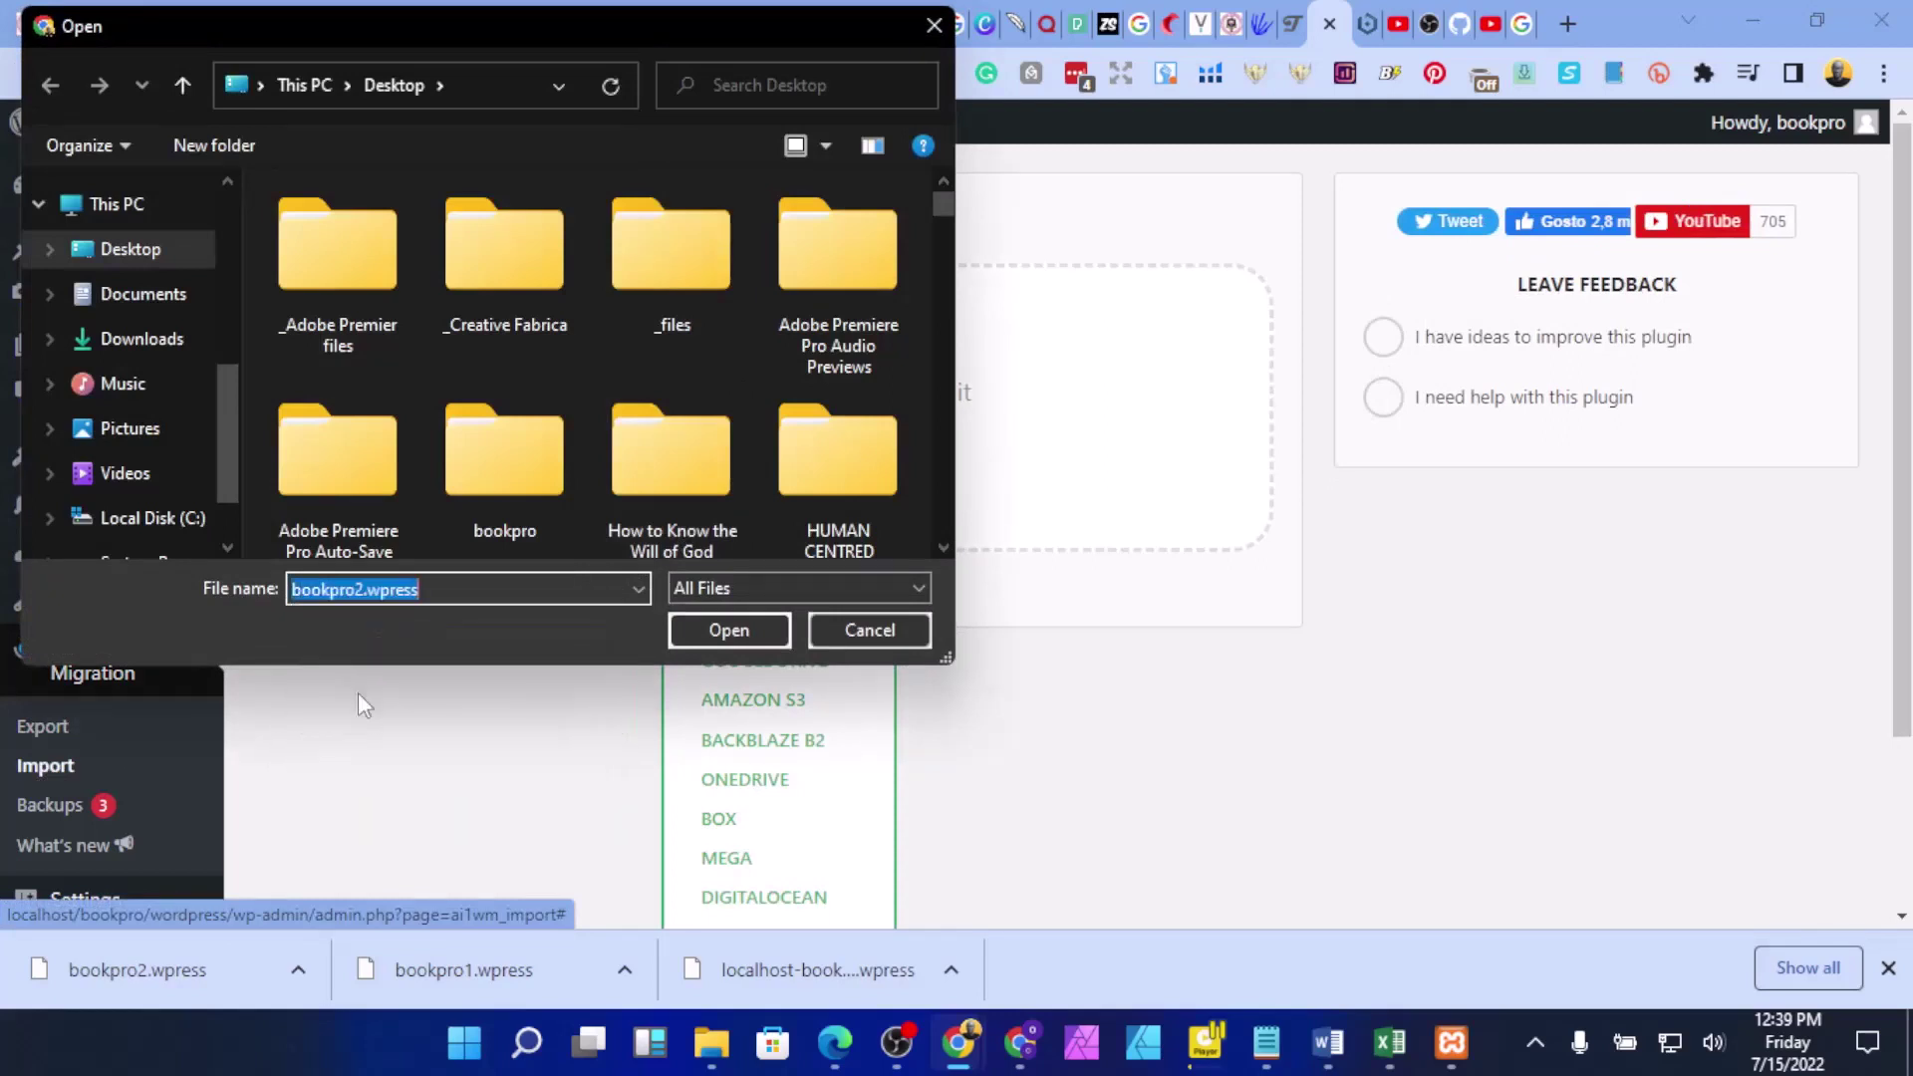
left_click(752, 628)
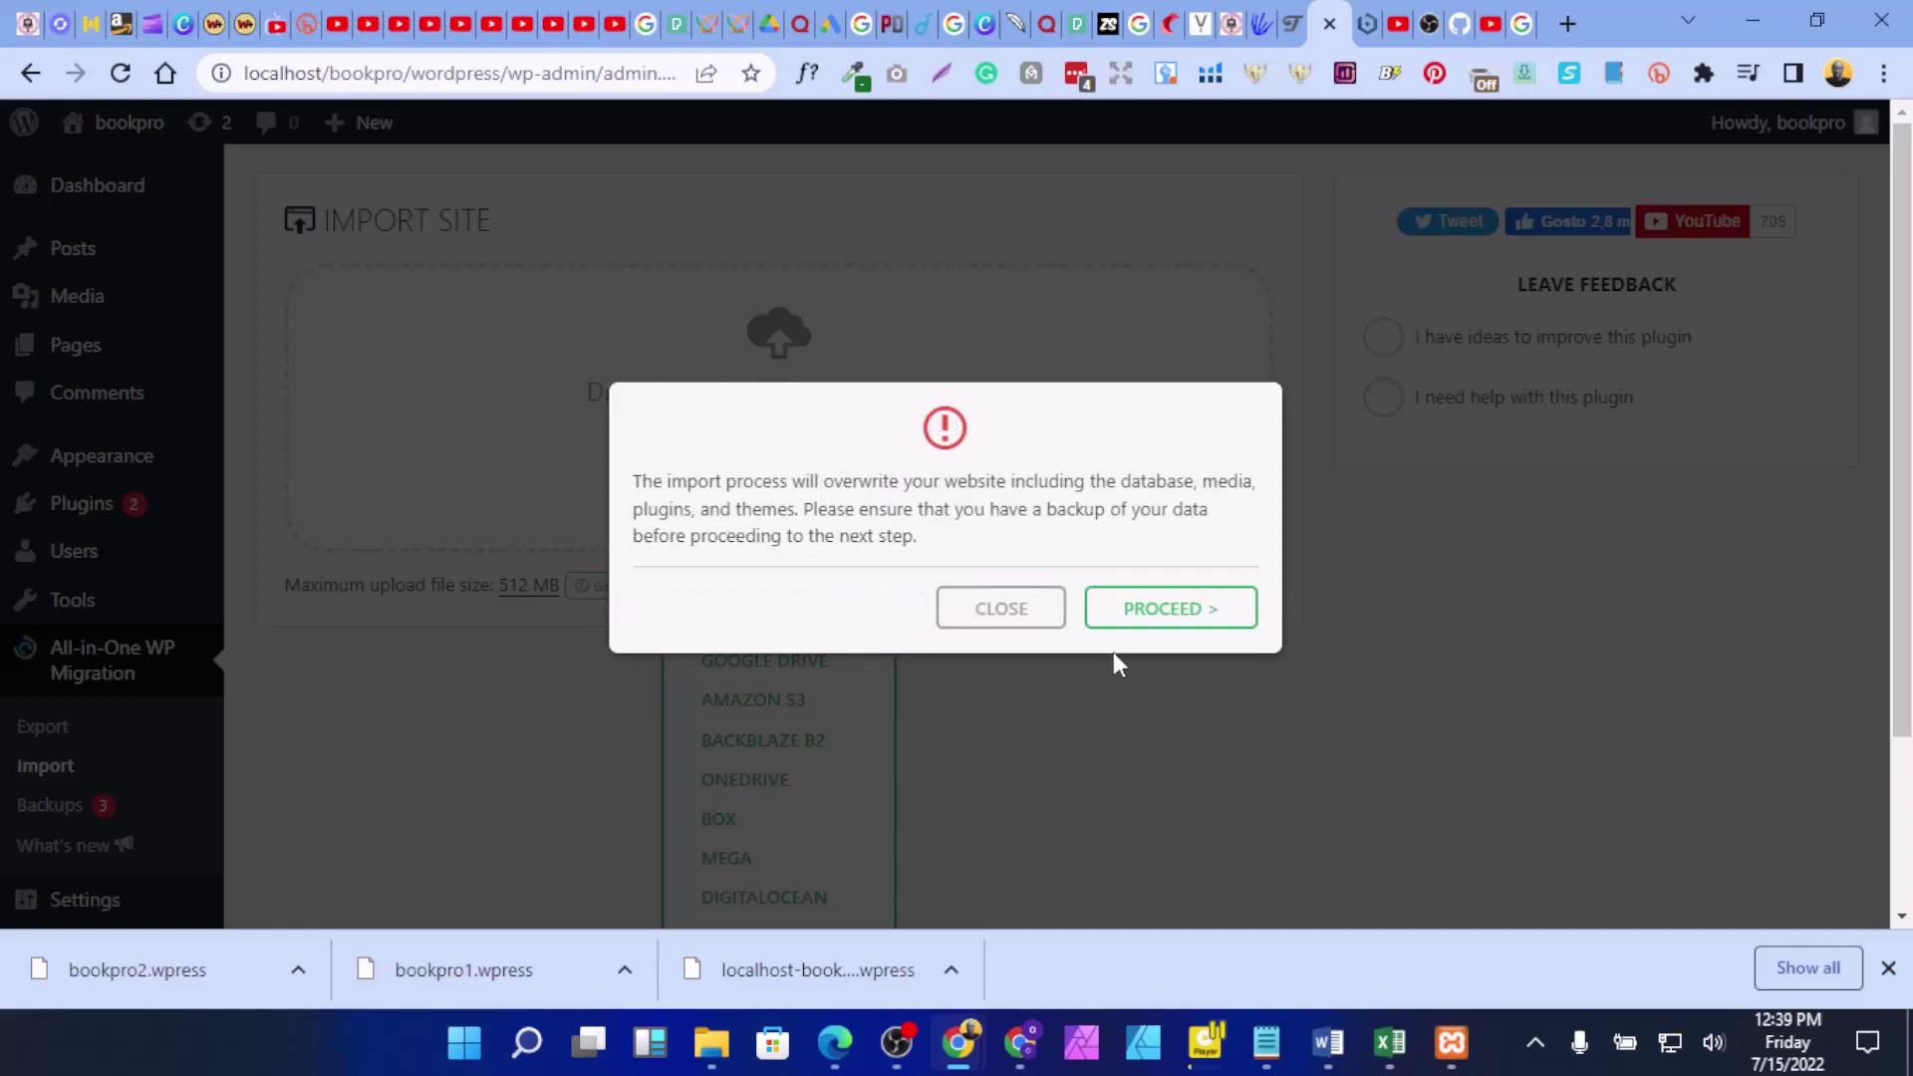
Step: Proceed with overwriting the website with the imported backup and finish the import
left_click(1153, 610)
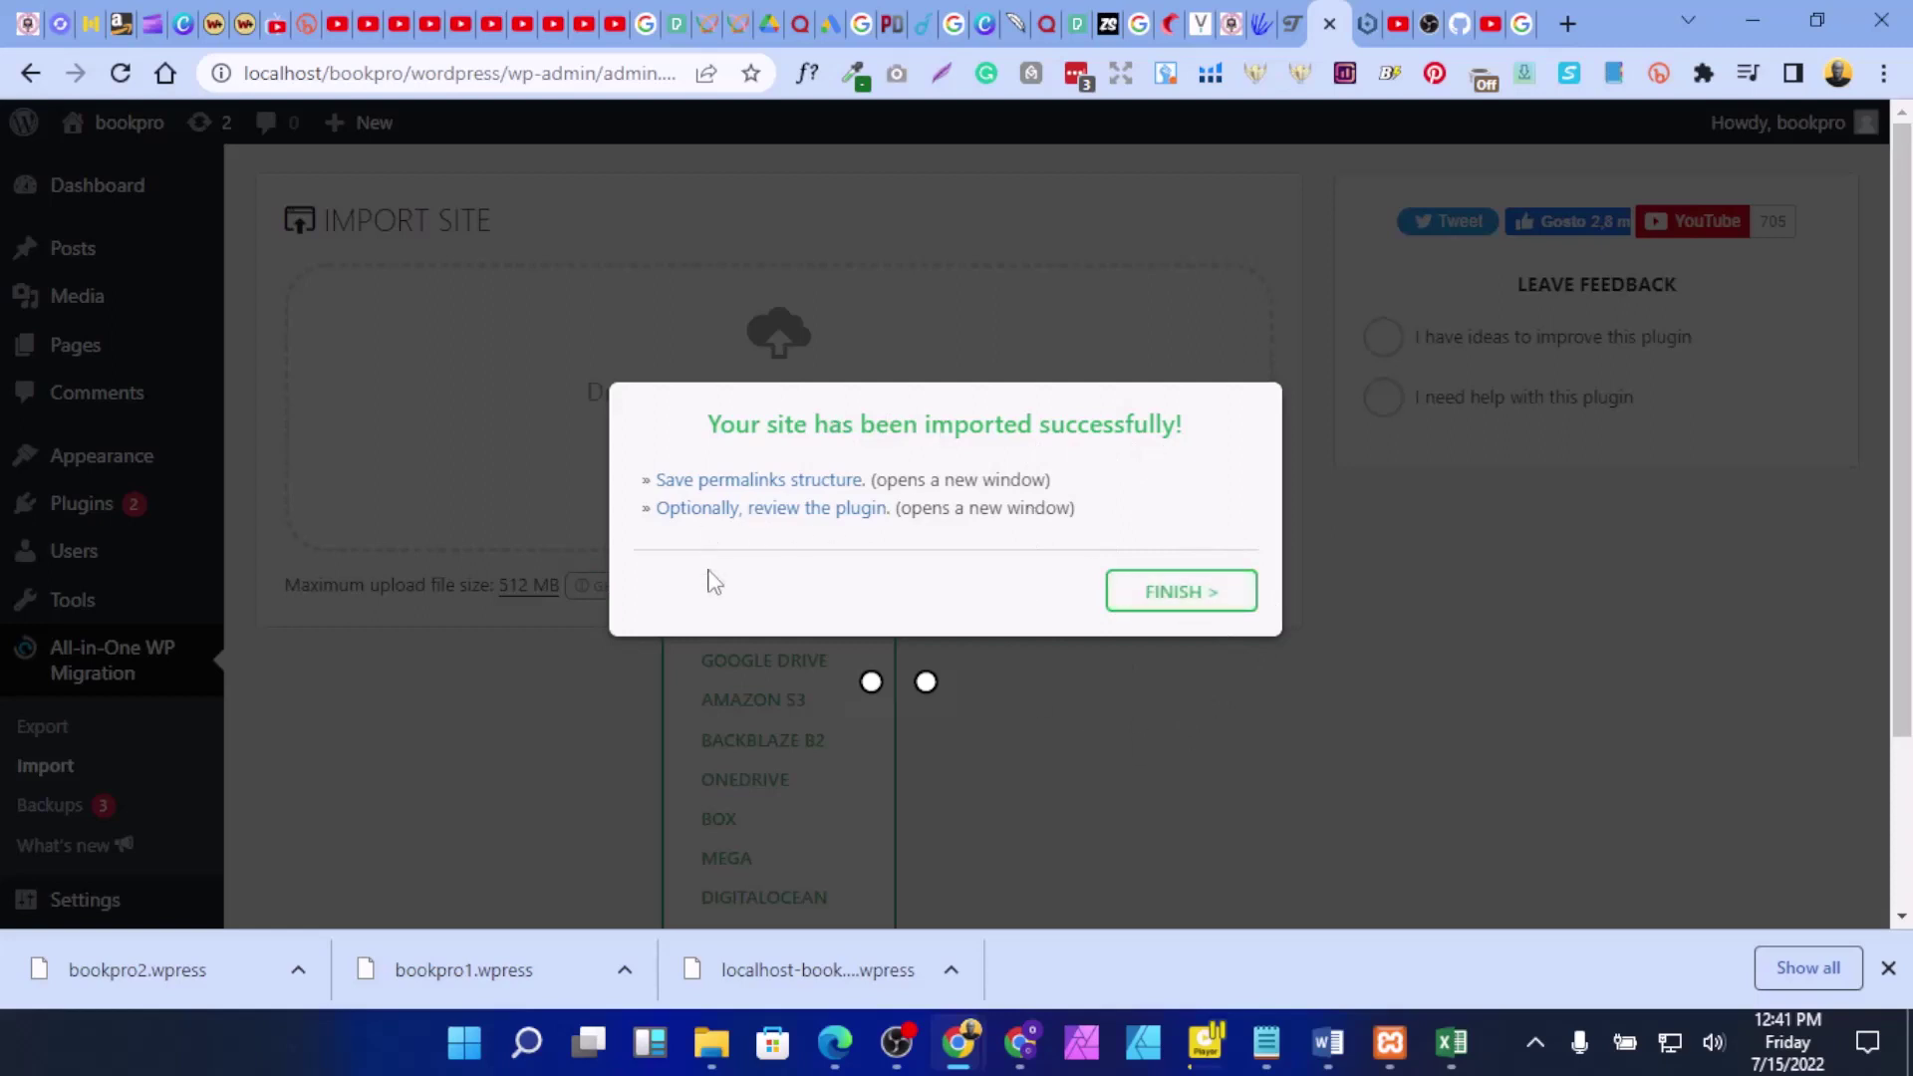
left_click(1174, 596)
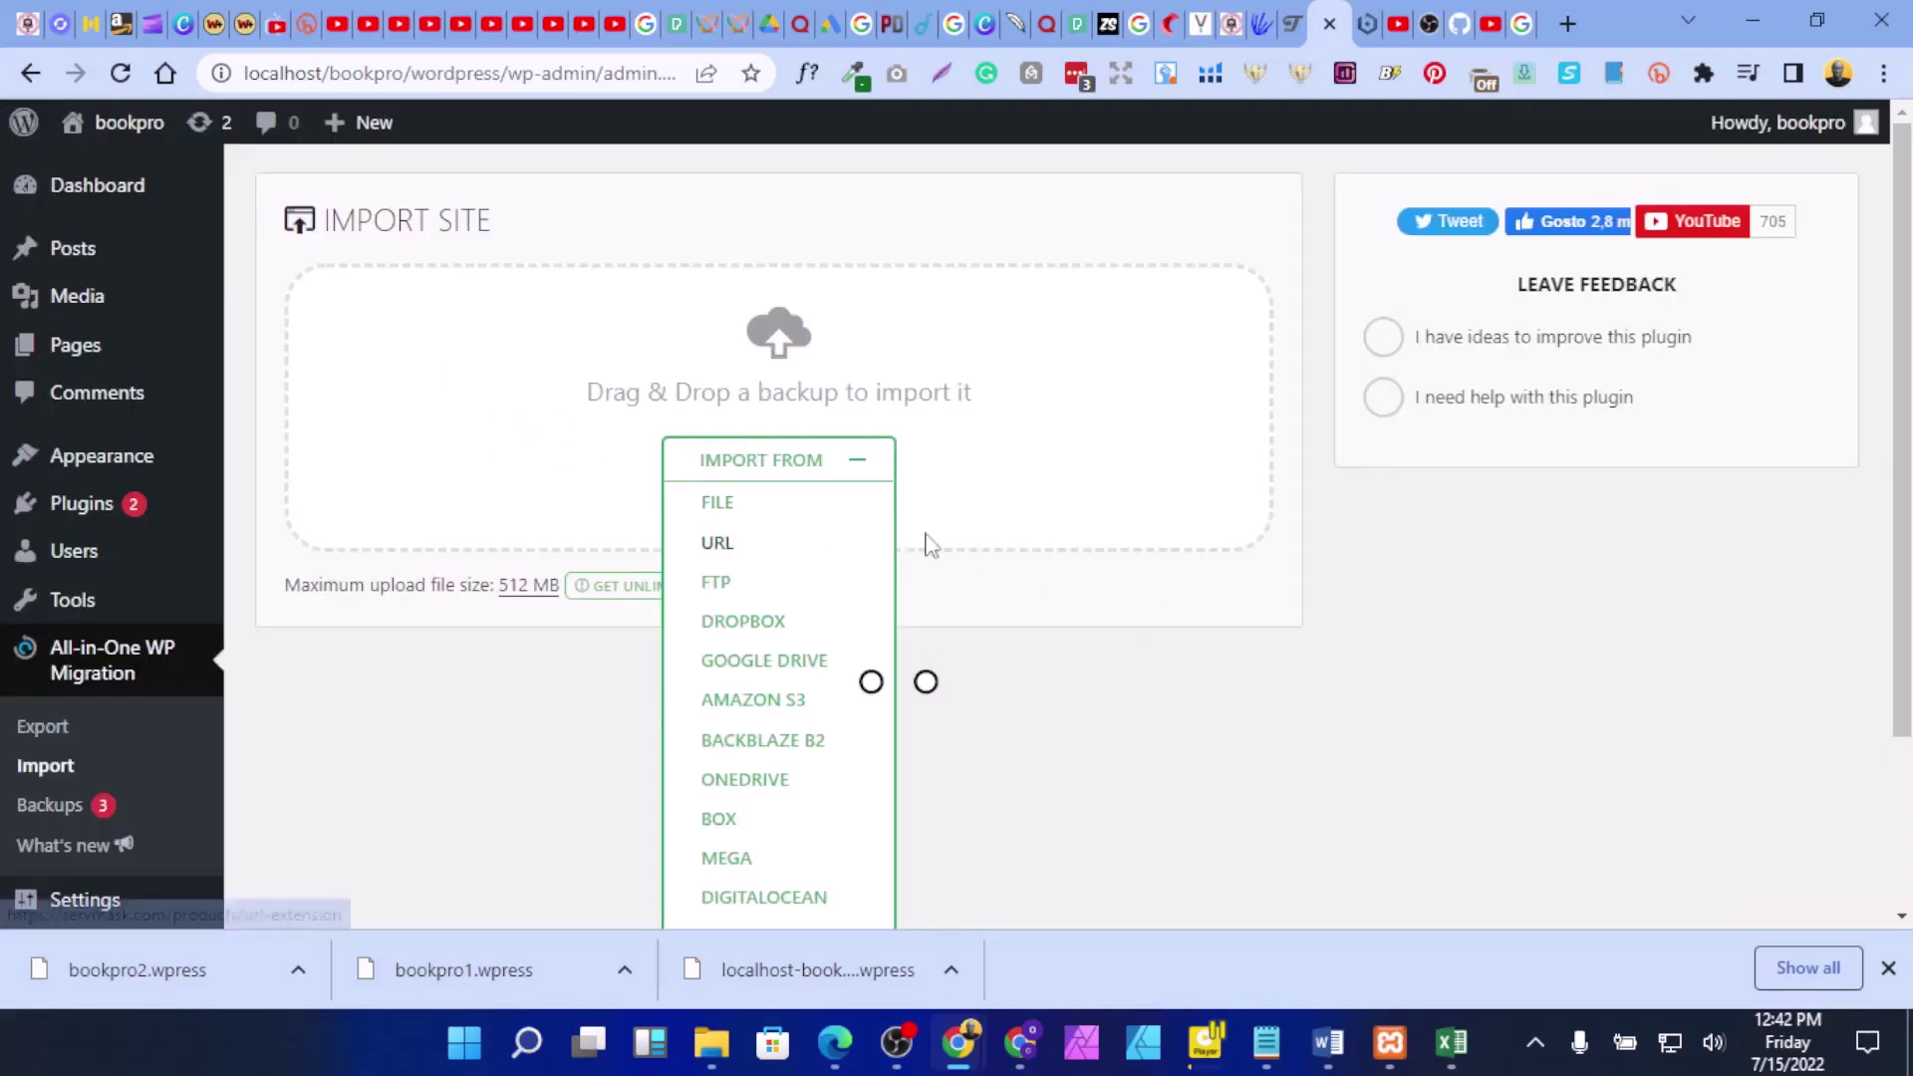
scroll(973, 538, "down", 2)
scroll(974, 538, "up", 2)
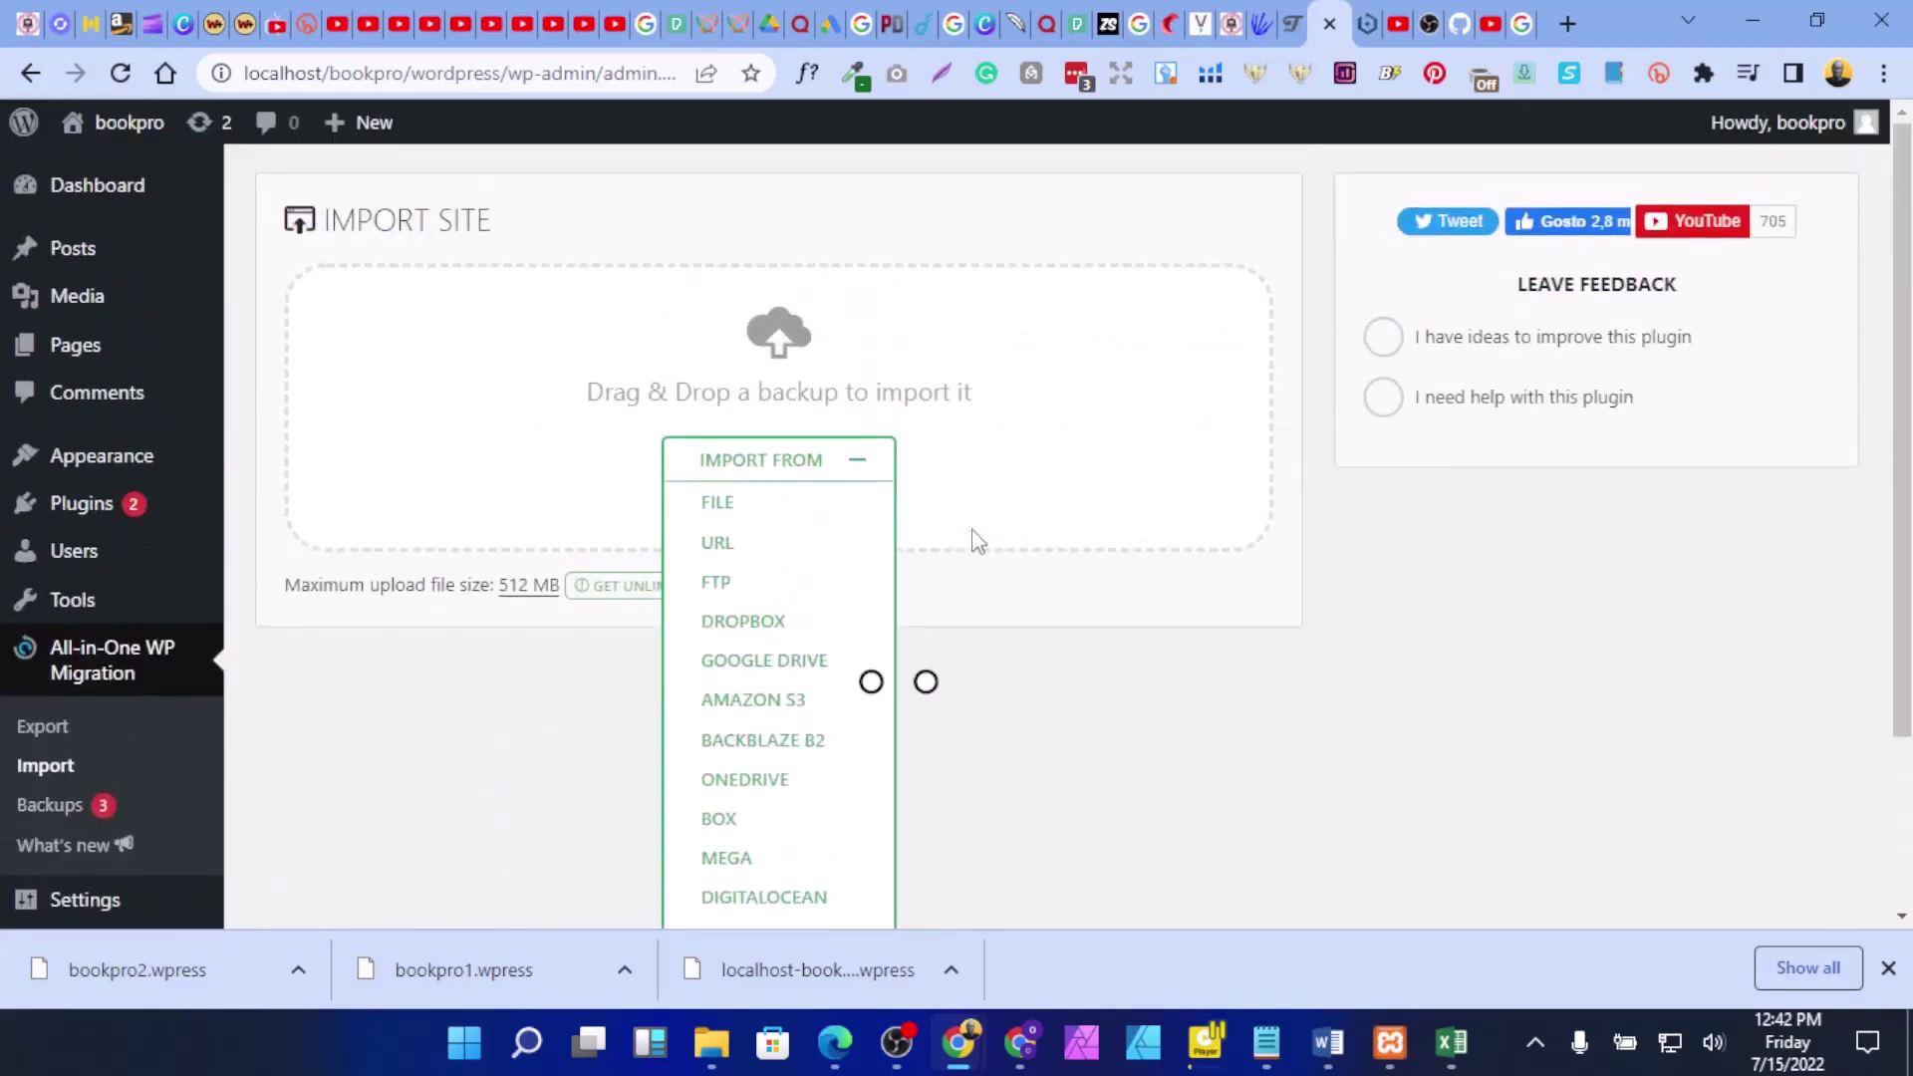